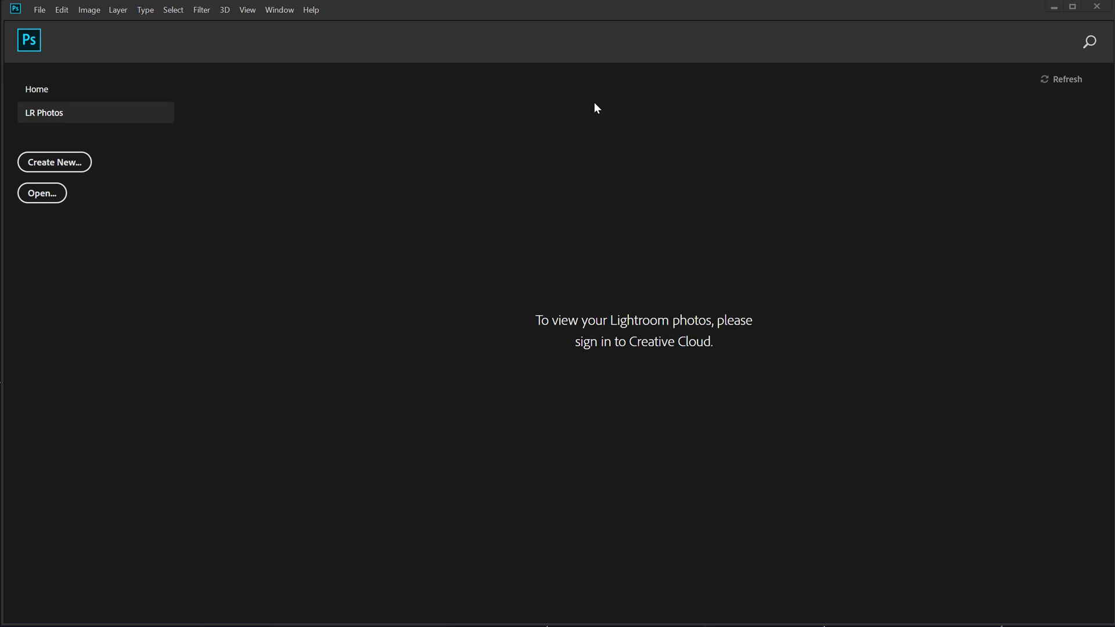
Create a new 2000 × 2500 px document named 'Poster'.
{"action": "left_click", "coordinate": [74, 166]}
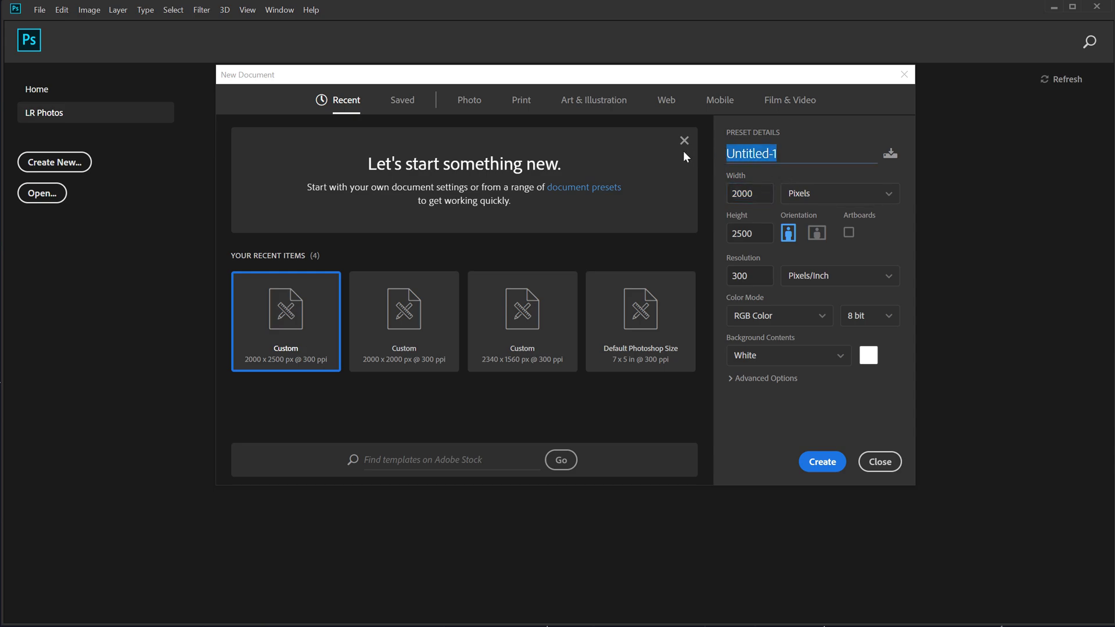
{"action": "type", "text": "Post"}
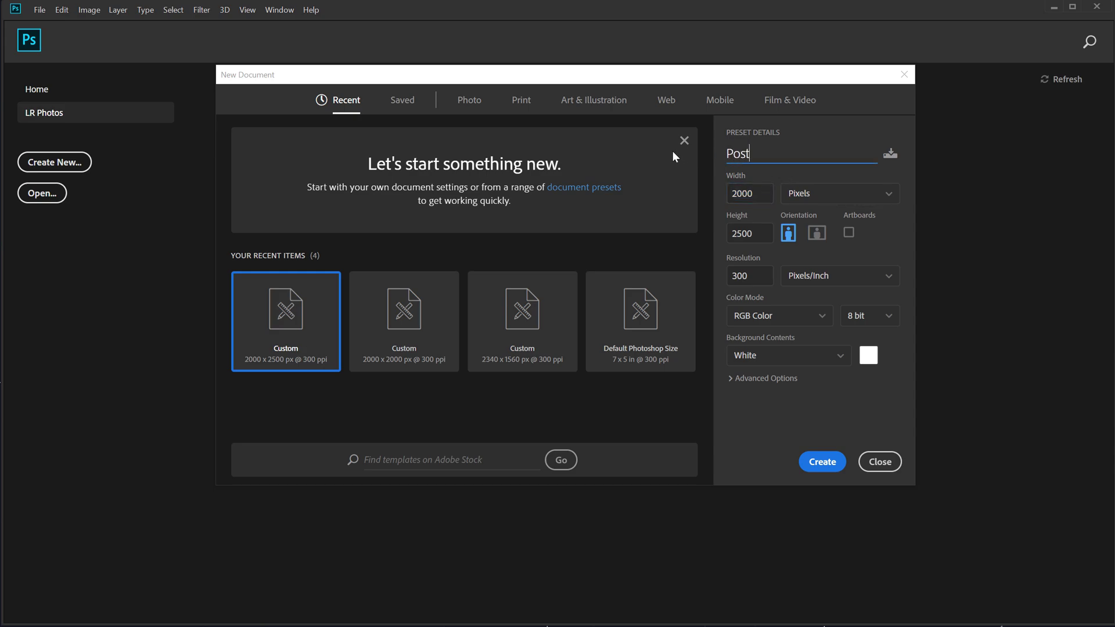
{"action": "type", "text": "er"}
{"action": "left_click", "coordinate": [816, 469]}
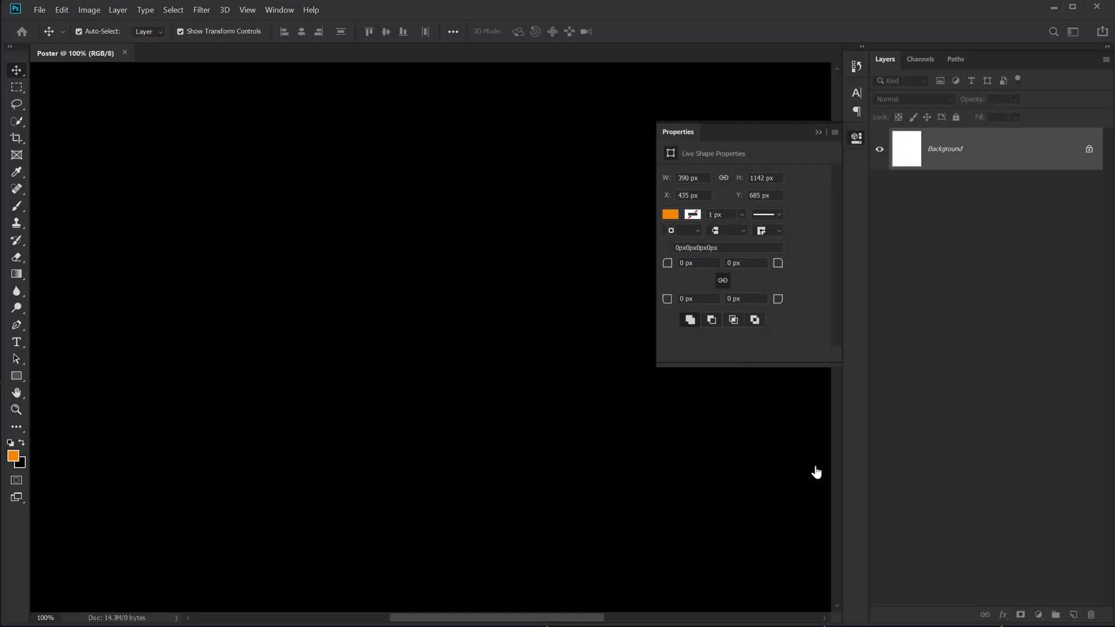
Close the Properties panel, set the canvas surroundings to Light Gray, and zoom in.
{"action": "left_click", "coordinate": [818, 133]}
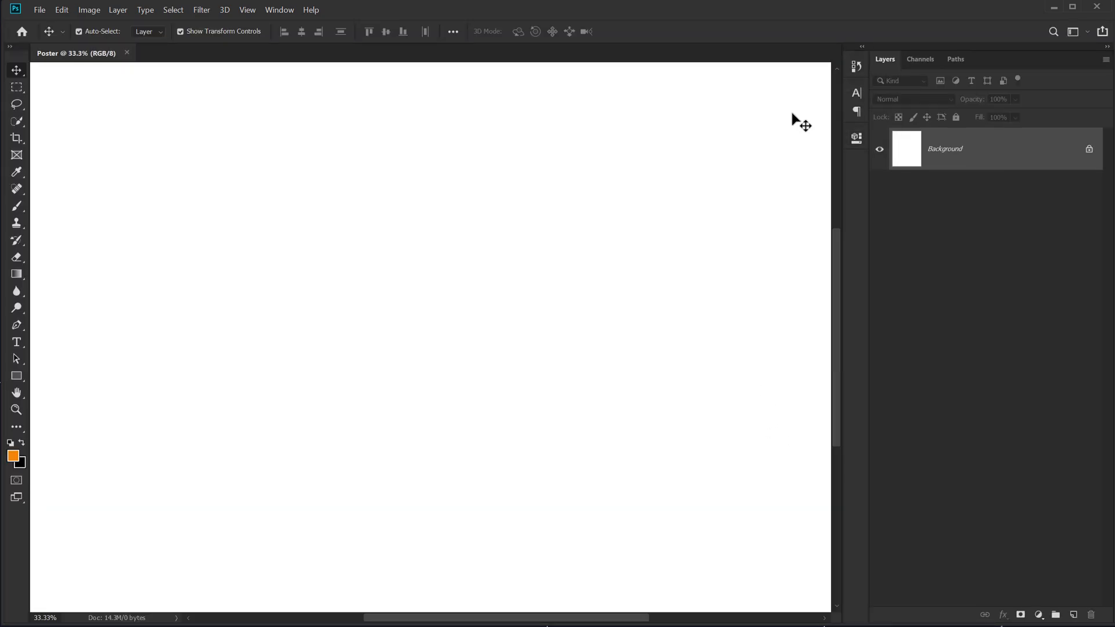
{"action": "right_click", "coordinate": [772, 88]}
{"action": "left_click", "coordinate": [804, 141]}
{"action": "scroll", "coordinate": [417, 309], "scroll_direction": "up", "scroll_amount": 2}
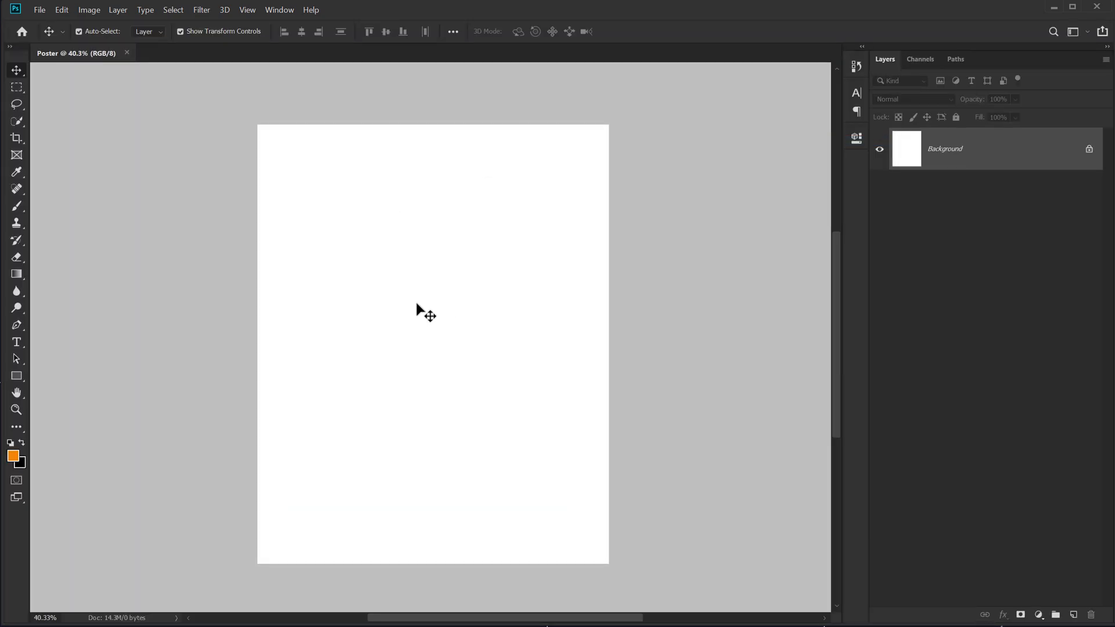
{"action": "scroll", "coordinate": [413, 300], "scroll_direction": "up", "scroll_amount": 1}
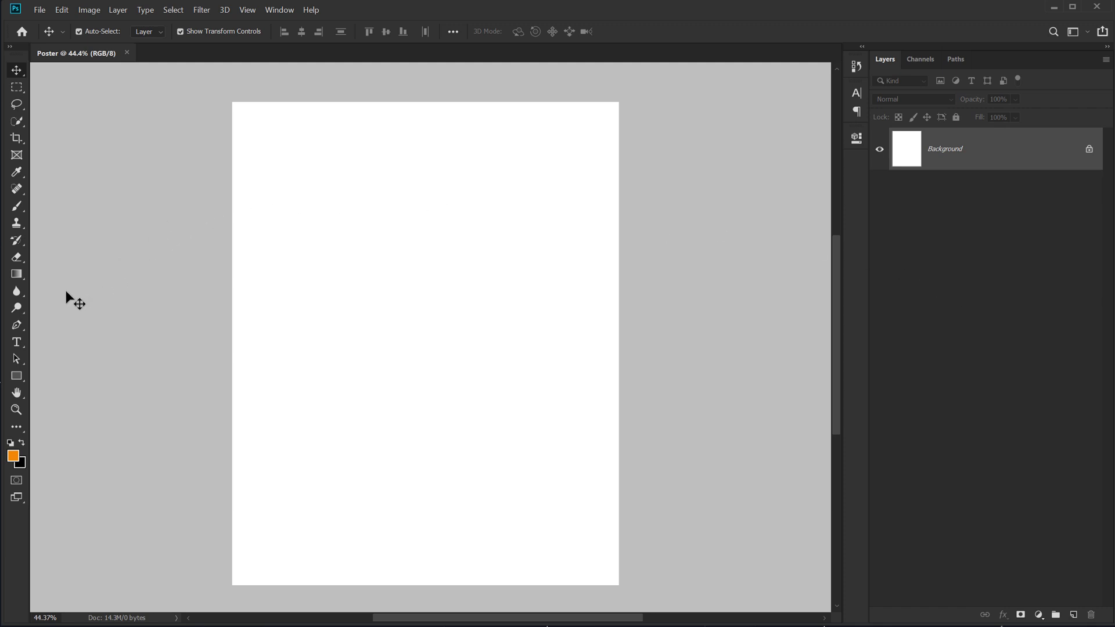
With the Gradient Tool, reset the gradient to the Black, White preset.
{"action": "left_click", "coordinate": [21, 276]}
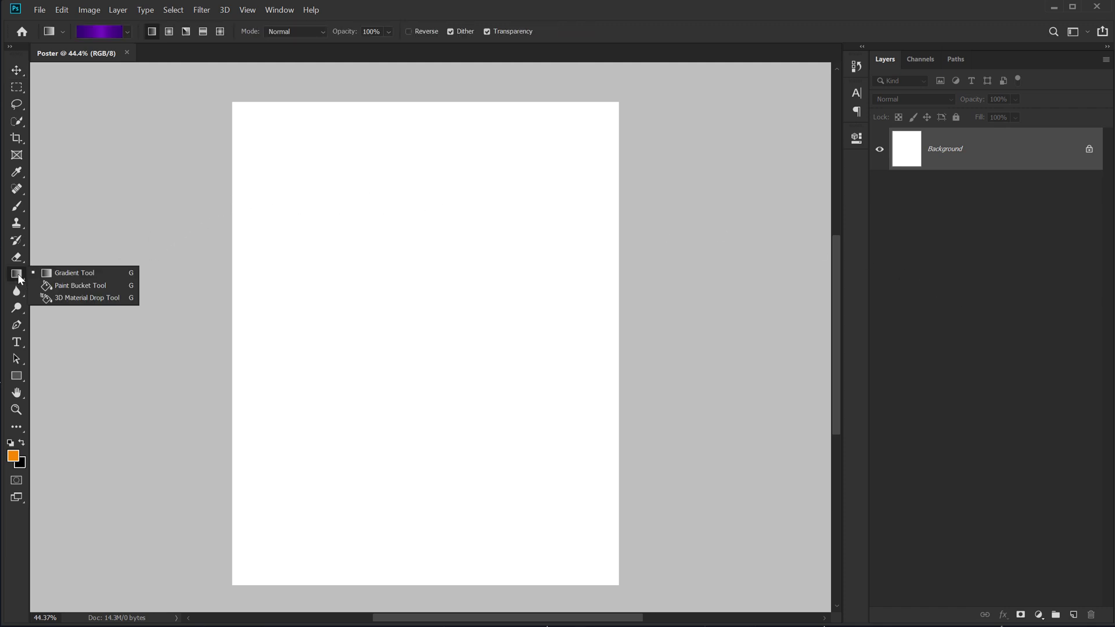
{"action": "left_click", "coordinate": [96, 31]}
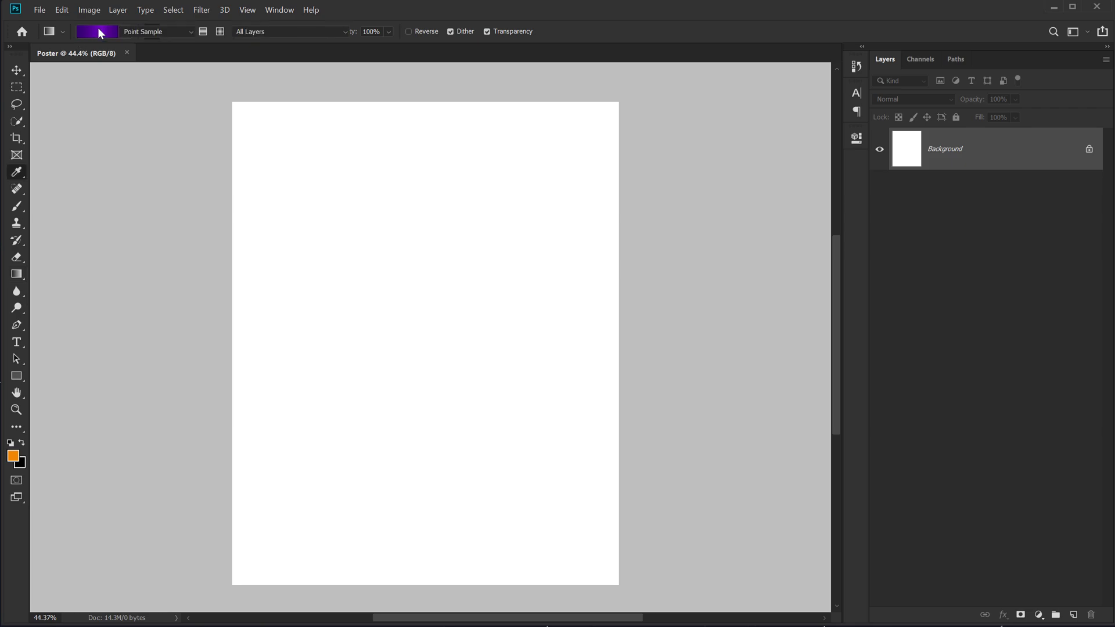
{"action": "left_click_drag", "start_coordinate": [597, 185], "coordinate": [611, 168]}
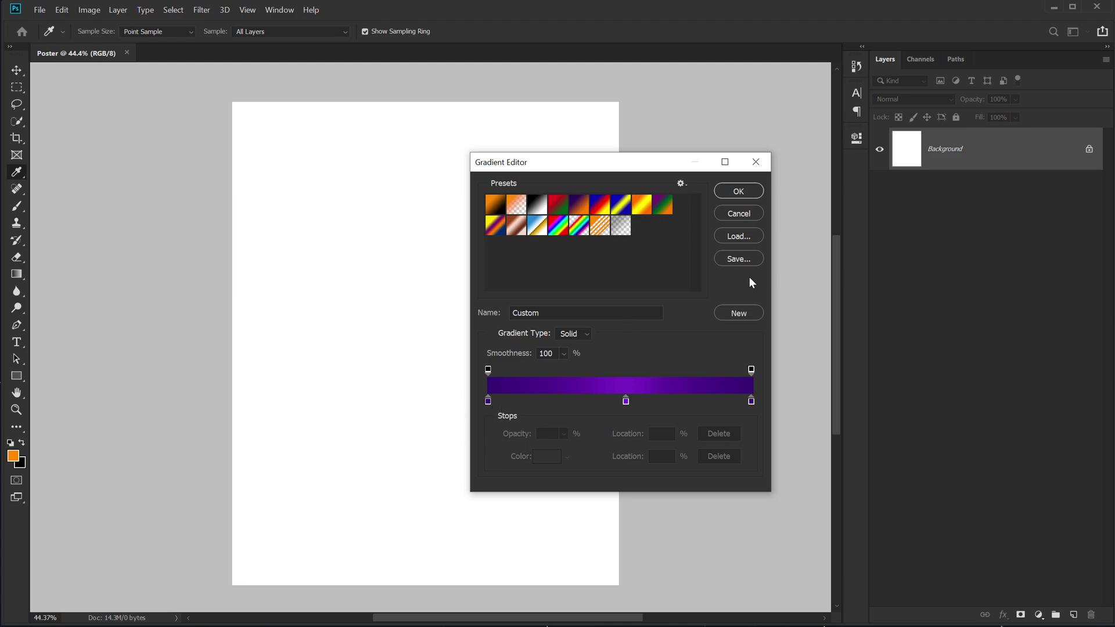
{"action": "left_click", "coordinate": [535, 212]}
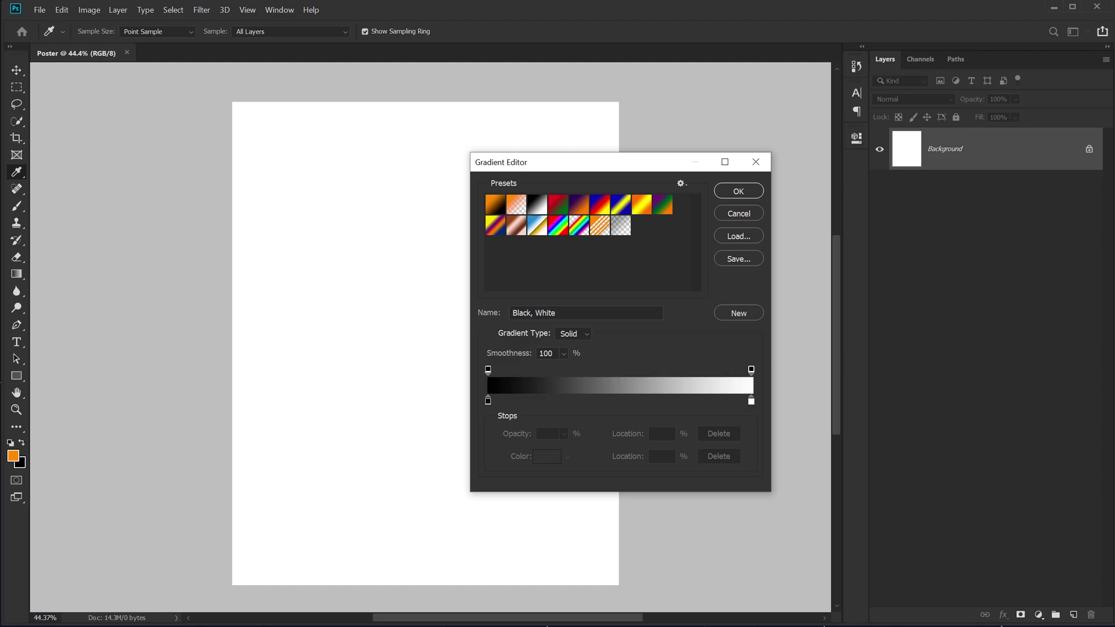
Copy the background colour code 370174 from the Notepad notes.
{"action": "key", "text": "alt+Tab"}
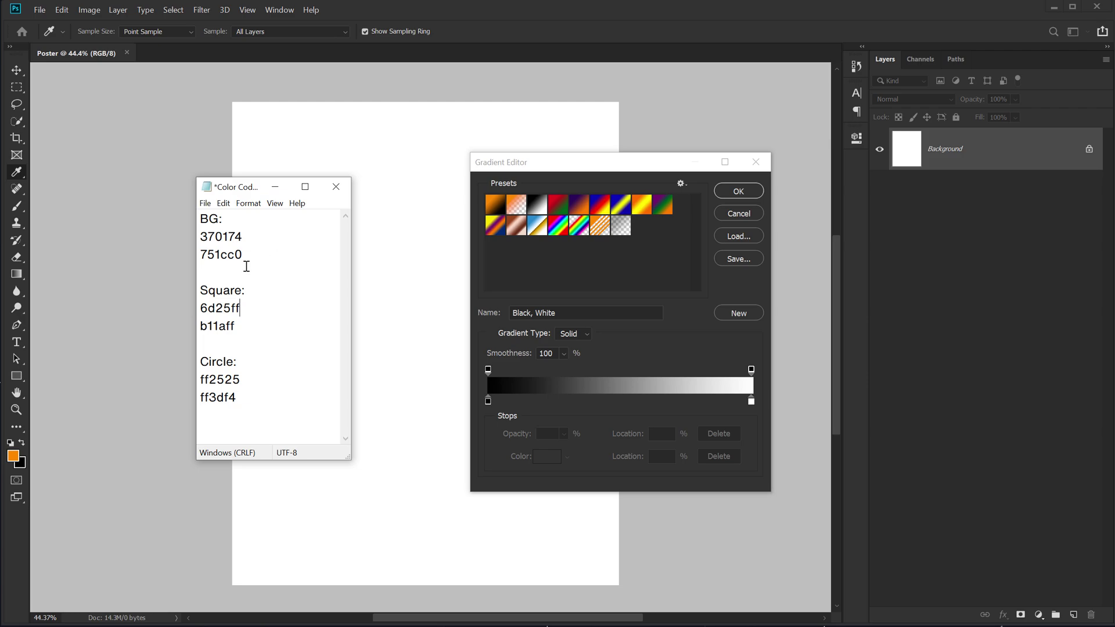
{"action": "left_click_drag", "start_coordinate": [253, 239], "coordinate": [184, 231]}
{"action": "key", "text": "ctrl+c"}
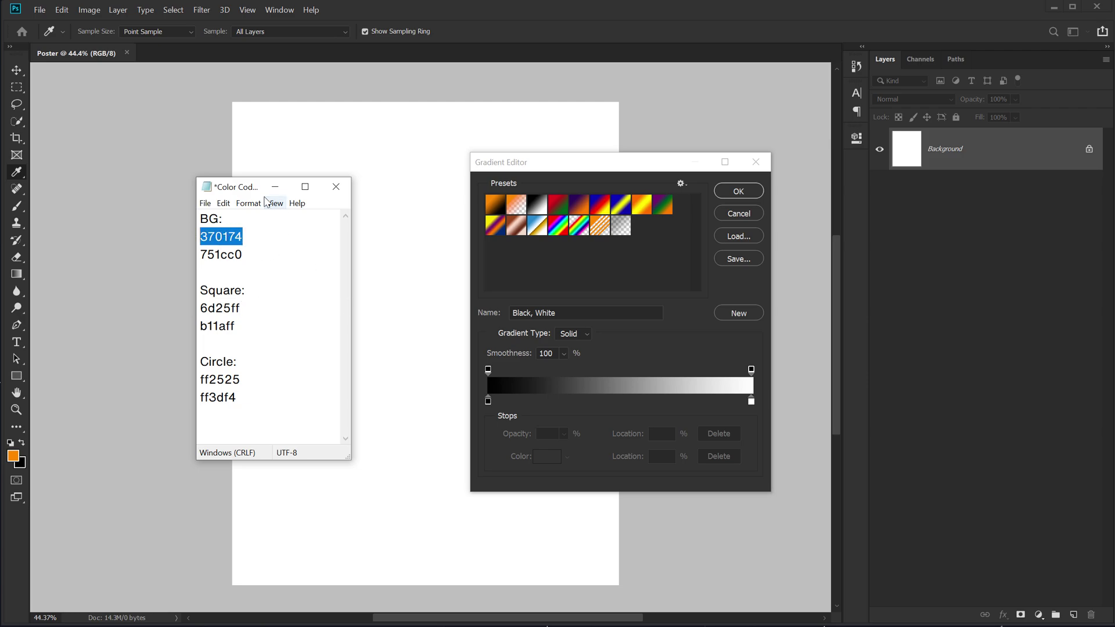
{"action": "left_click_drag", "start_coordinate": [244, 187], "coordinate": [3, 159]}
{"action": "key", "text": "alt+Tab"}
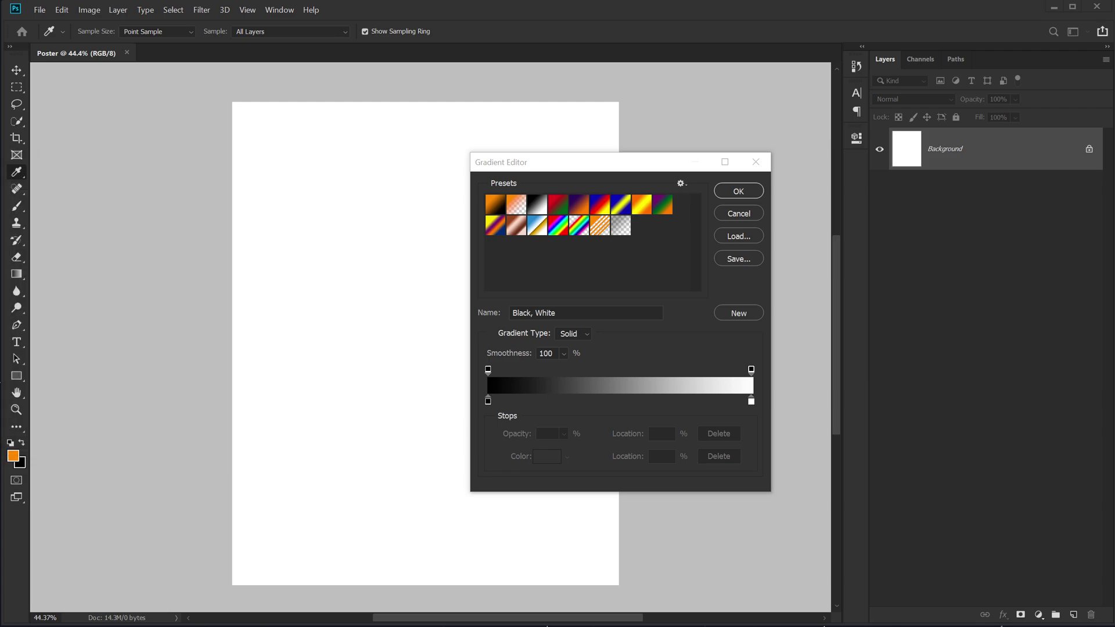
Set both end colour stops of the gradient to #370174.
{"action": "left_click", "coordinate": [488, 401]}
{"action": "left_click", "coordinate": [546, 457]}
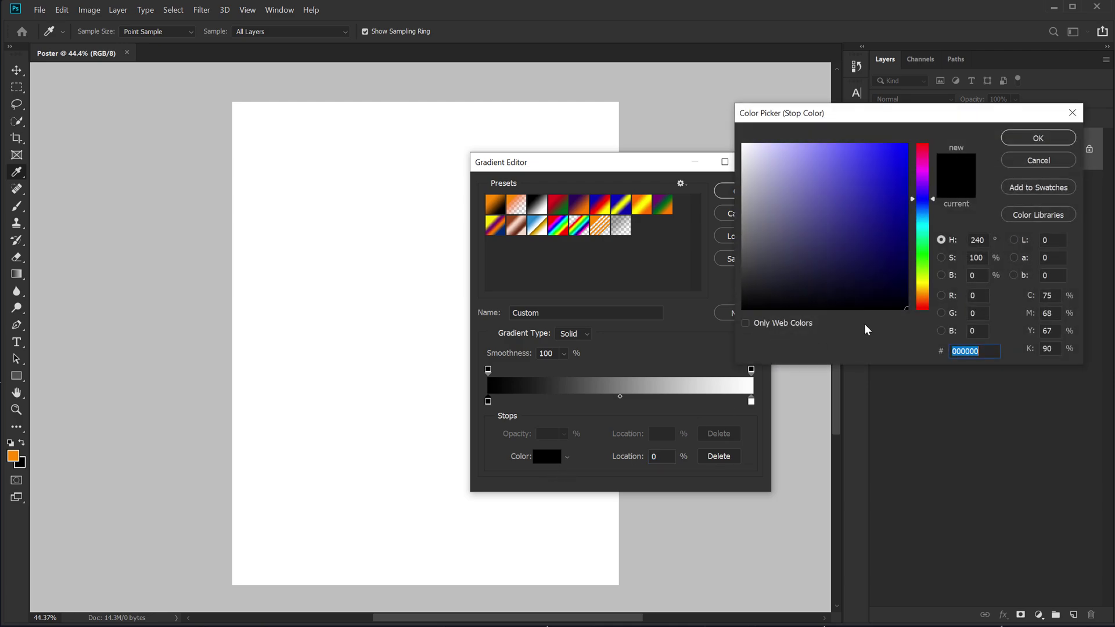
{"action": "key", "text": "ctrl+v"}
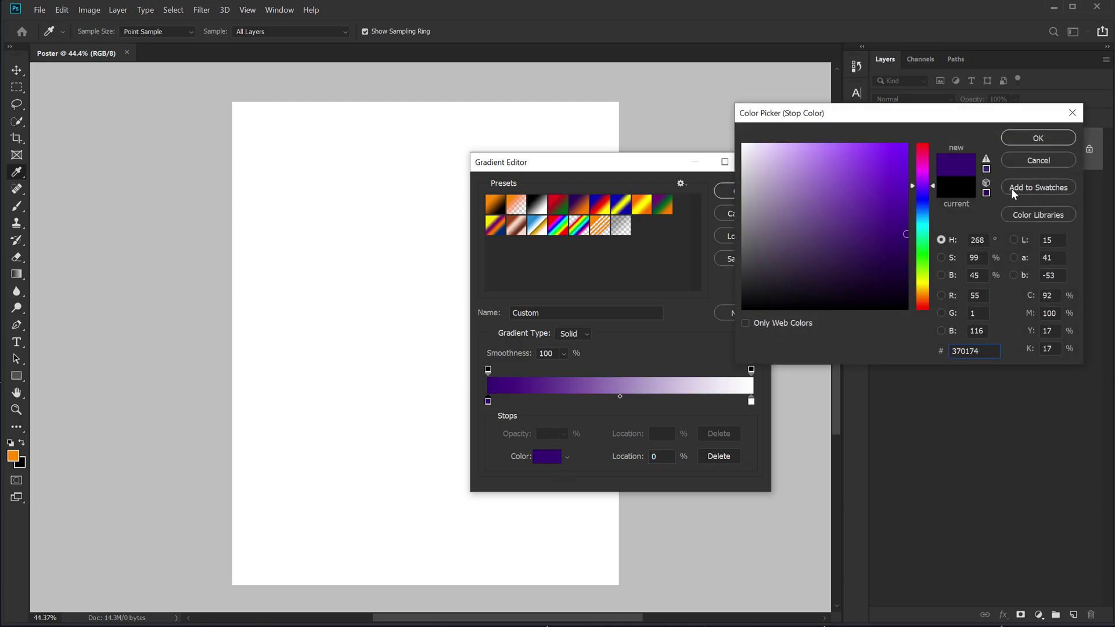
{"action": "left_click", "coordinate": [1026, 139]}
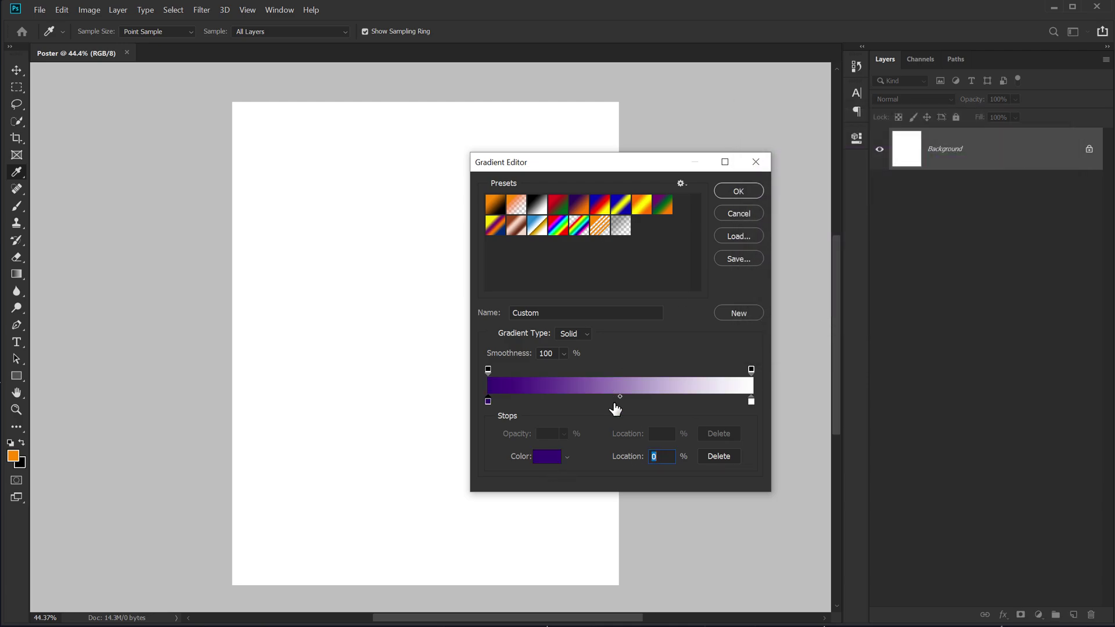
{"action": "left_click", "coordinate": [751, 401]}
{"action": "left_click", "coordinate": [547, 457]}
{"action": "key", "text": "ctrl+v"}
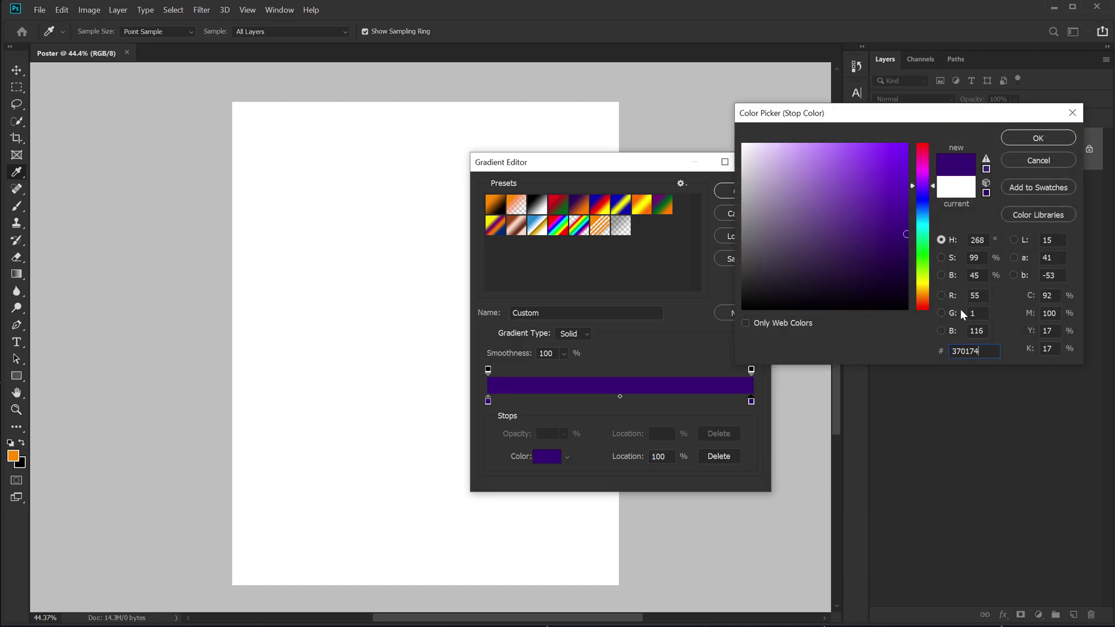
{"action": "left_click", "coordinate": [1017, 145]}
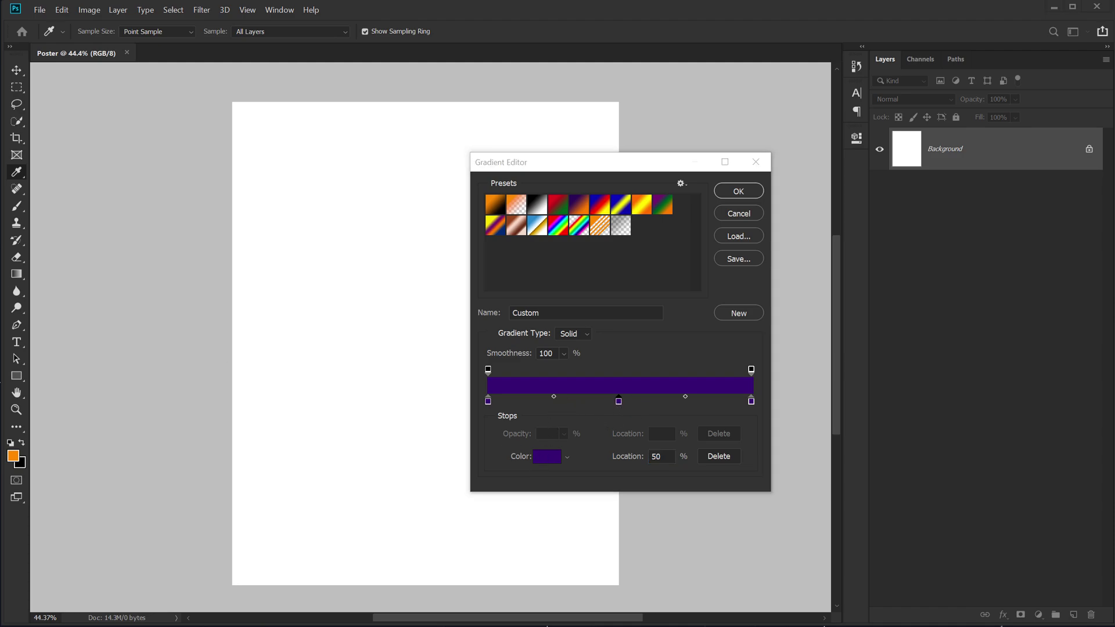
Add a middle stop at 50% coloured #751cc0 and accept the gradient.
{"action": "left_click", "coordinate": [619, 401]}
{"action": "left_click", "coordinate": [544, 460]}
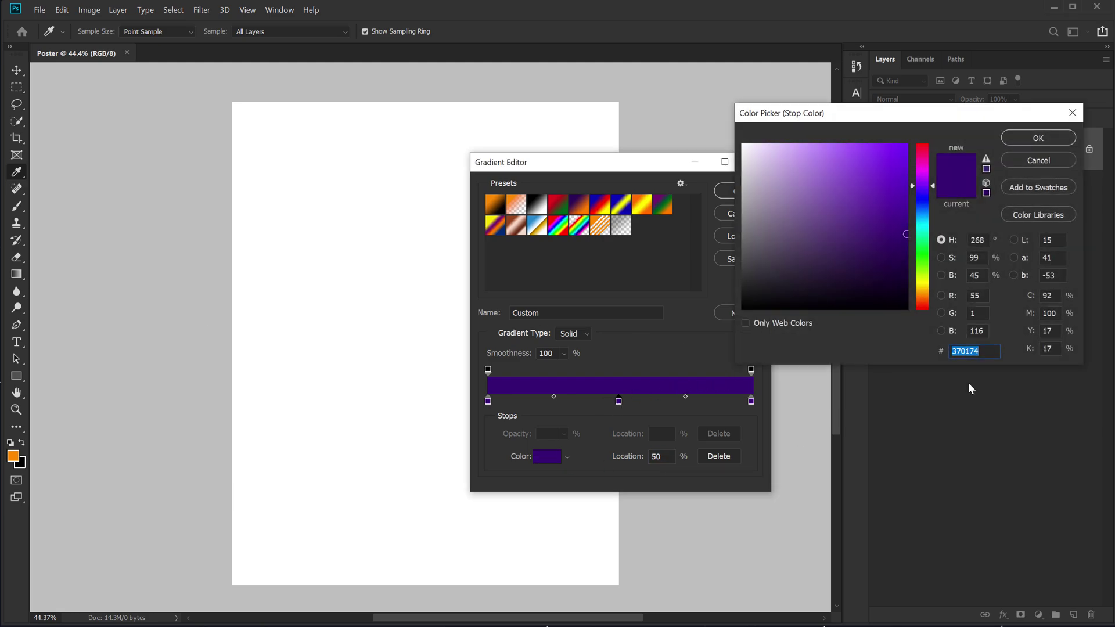
{"action": "type", "text": "751cc0"}
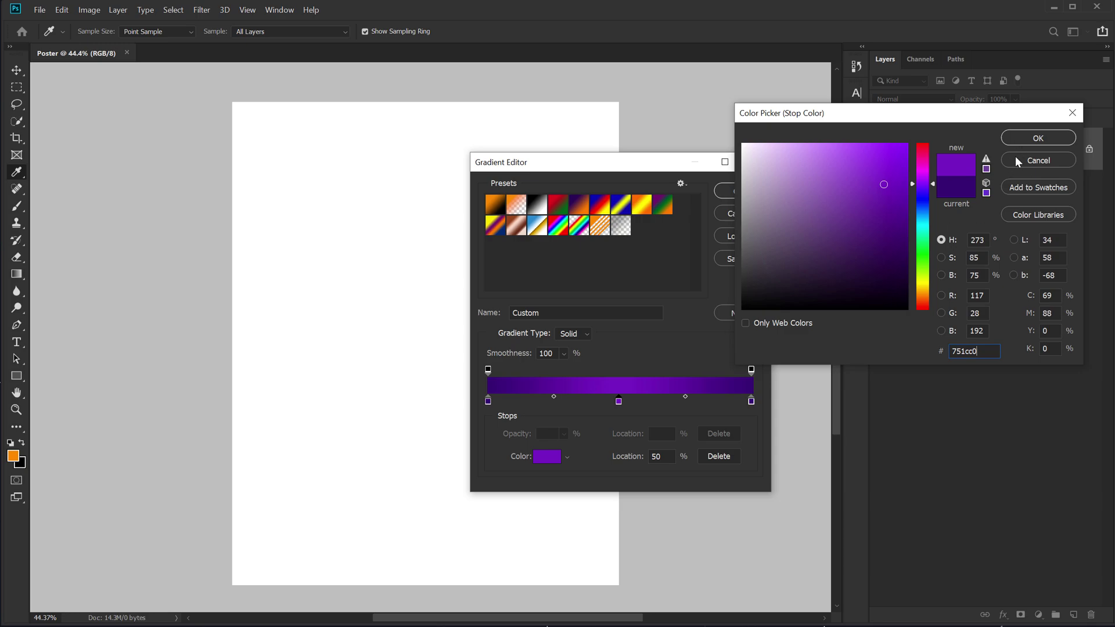
{"action": "key", "text": "Return"}
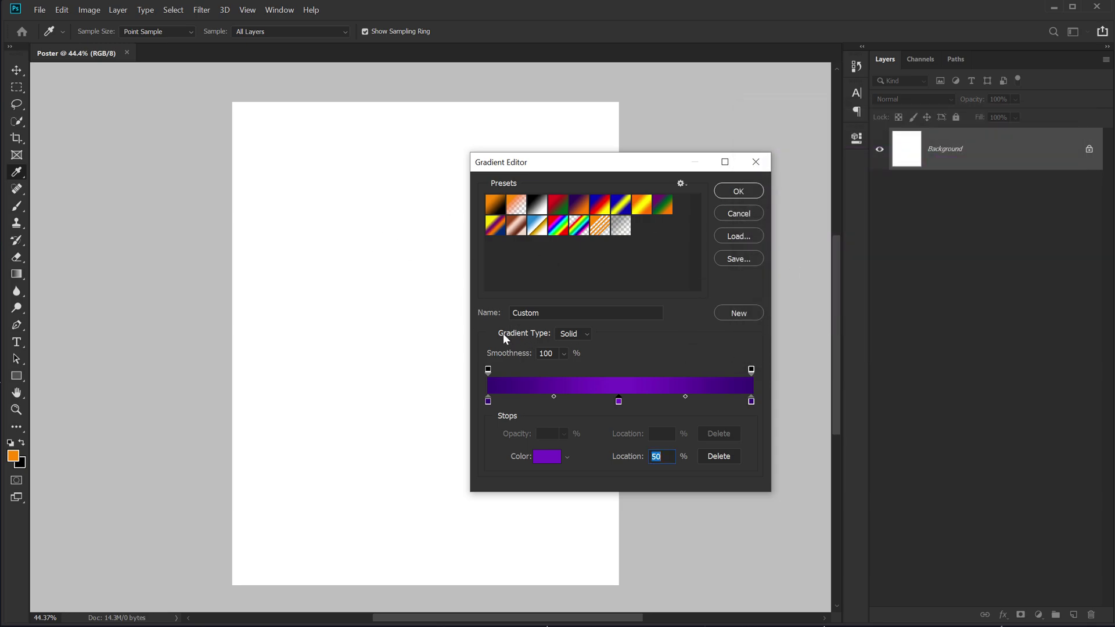
{"action": "left_click", "coordinate": [739, 192]}
Drag the purple gradient diagonally top-left to bottom-right, and make the canvas surroundings white.
{"action": "left_click_drag", "start_coordinate": [219, 94], "coordinate": [627, 592]}
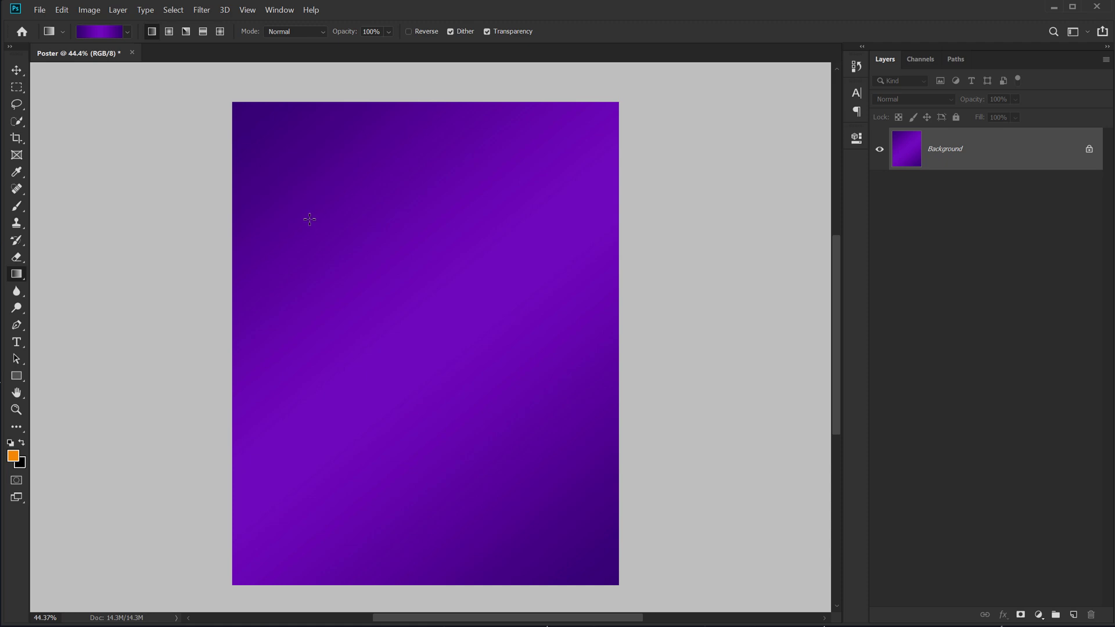
{"action": "scroll", "coordinate": [313, 219], "scroll_direction": "up", "scroll_amount": 1}
{"action": "right_click", "coordinate": [682, 197]}
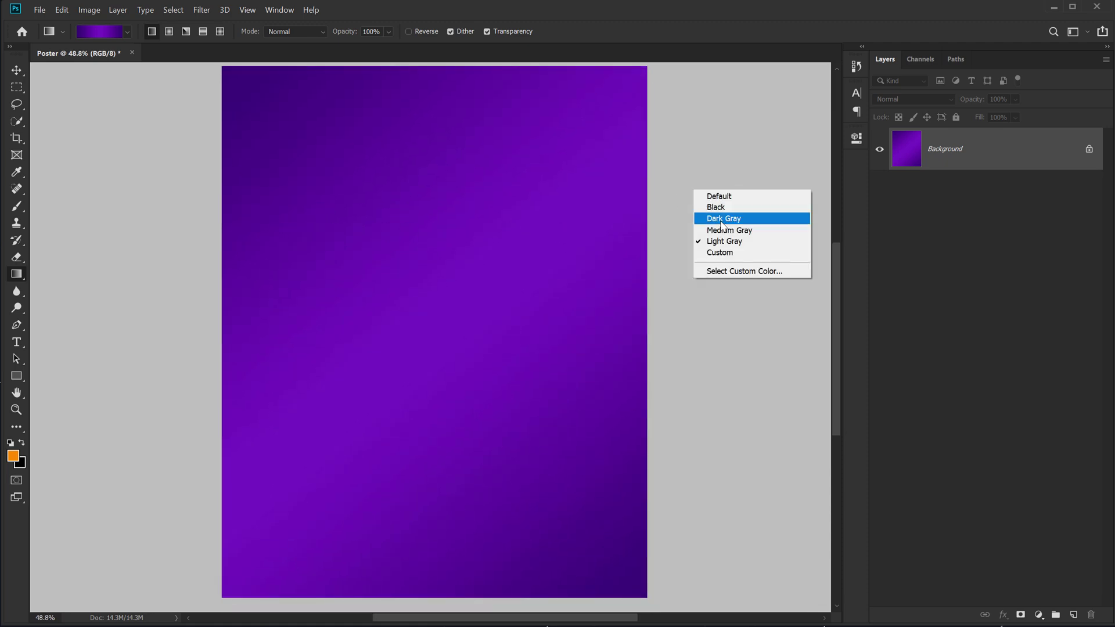
{"action": "left_click", "coordinate": [725, 251]}
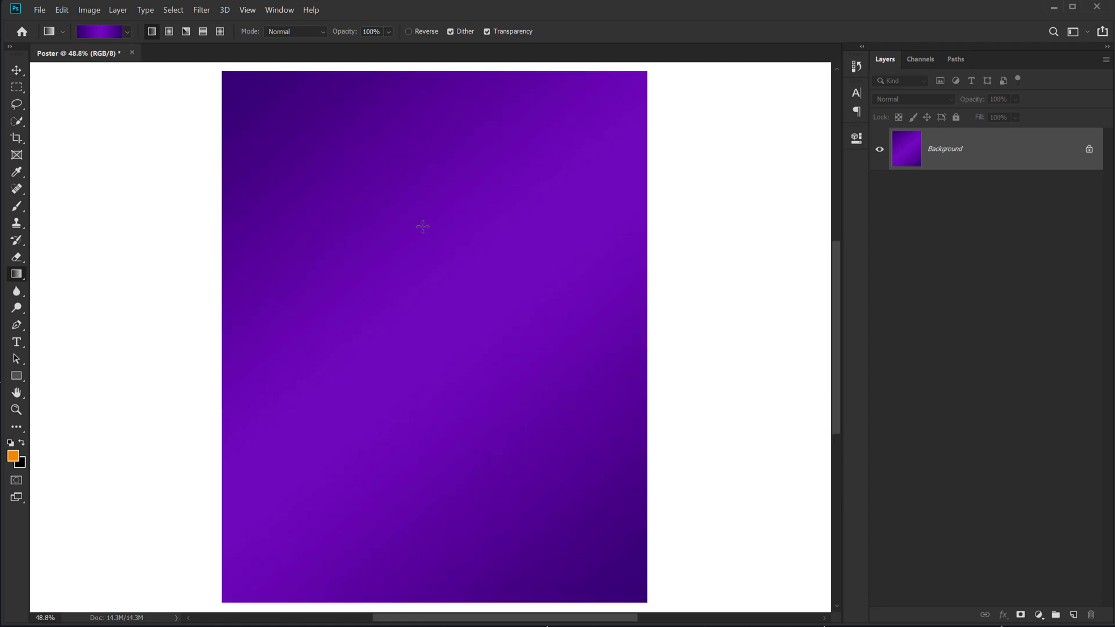
{"action": "left_click", "coordinate": [16, 69]}
{"action": "left_click", "coordinate": [251, 145]}
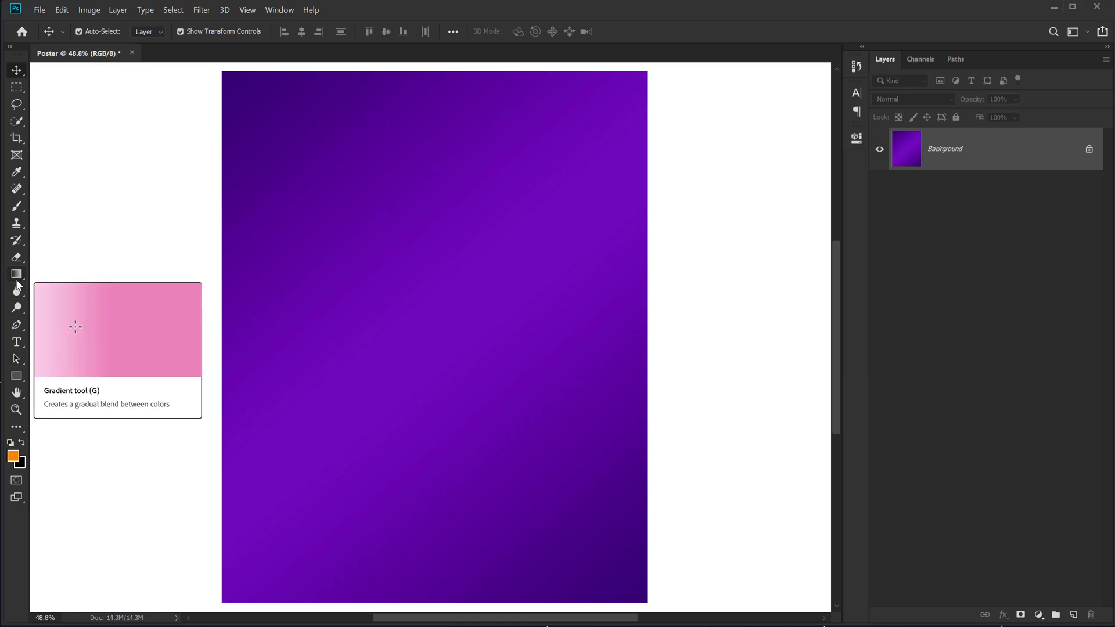
Draw an orange circle with the Ellipse Tool and nudge it toward the poster's centre.
{"action": "left_click", "coordinate": [19, 372]}
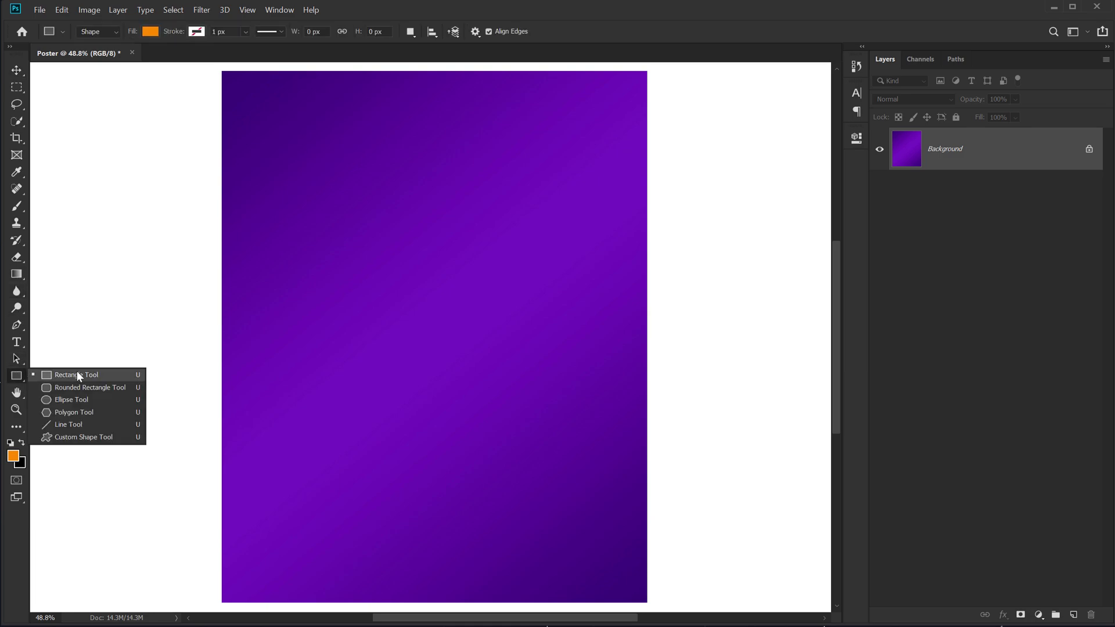
{"action": "left_click", "coordinate": [72, 398]}
{"action": "left_click_drag", "start_coordinate": [429, 318], "coordinate": [510, 398]}
{"action": "left_click", "coordinate": [16, 69]}
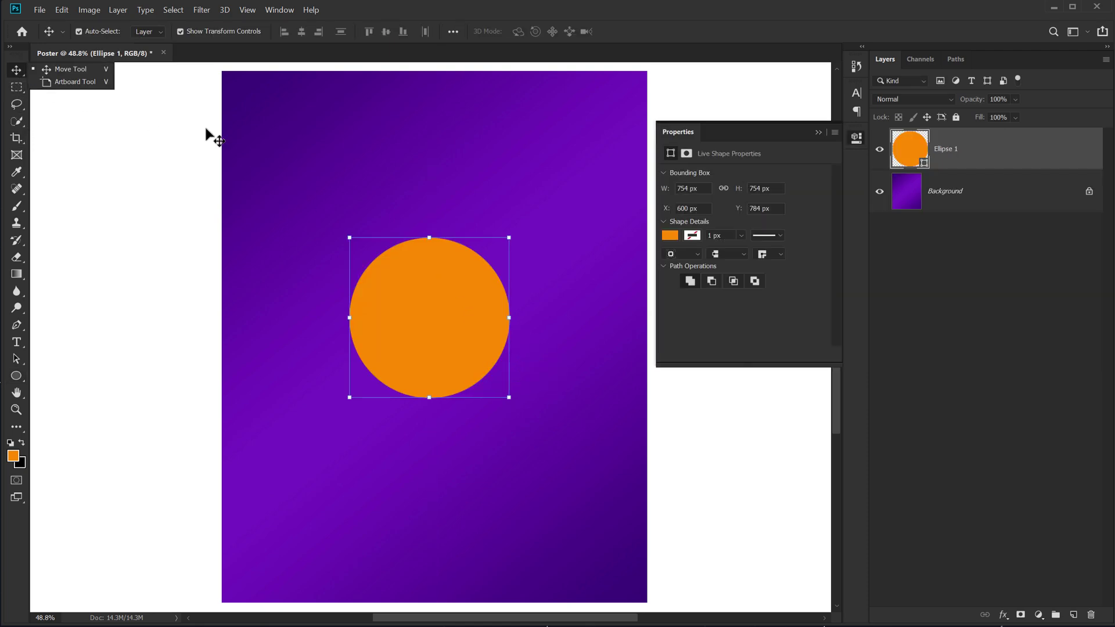
{"action": "left_click_drag", "start_coordinate": [432, 325], "coordinate": [440, 343]}
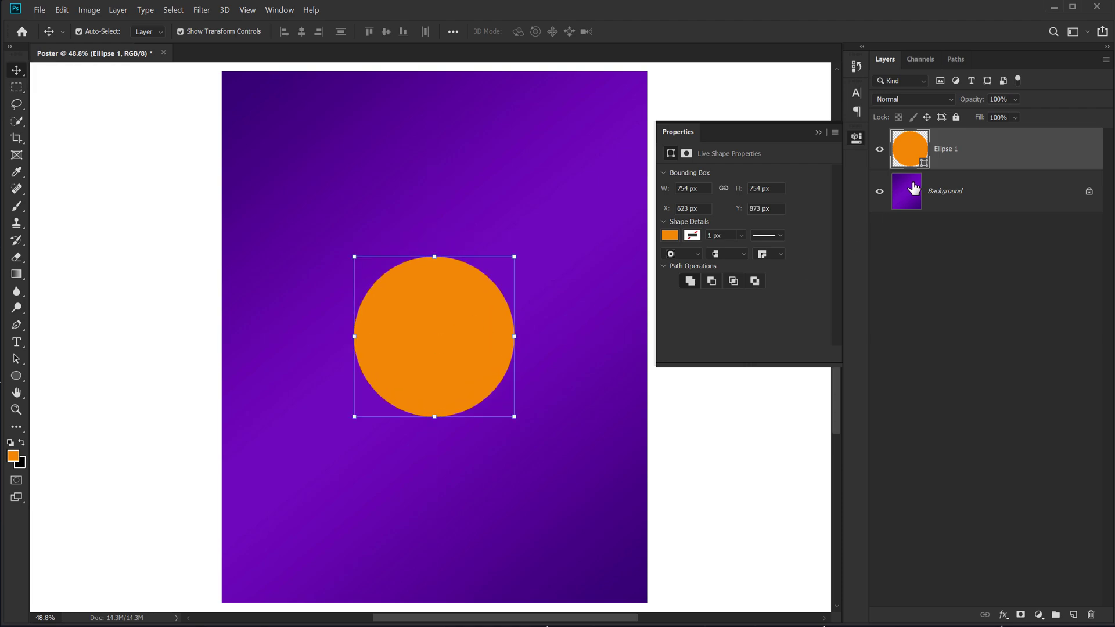
{"action": "left_click", "coordinate": [1003, 616]}
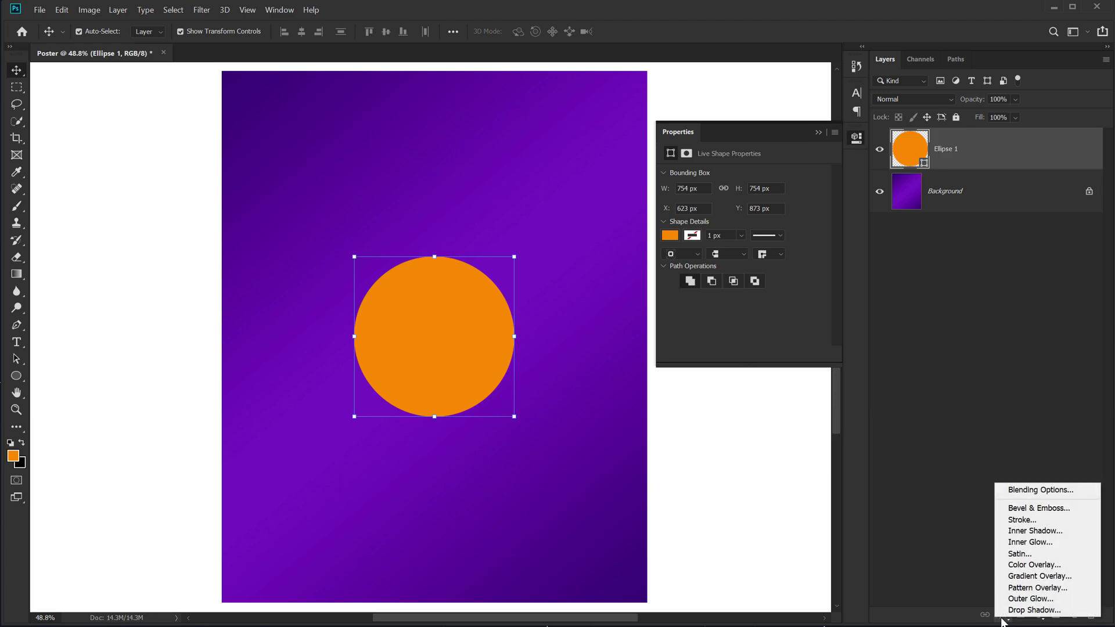
Add a Gradient Overlay to the circle with stops ff2525 and ff3df4.
{"action": "left_click", "coordinate": [1040, 576]}
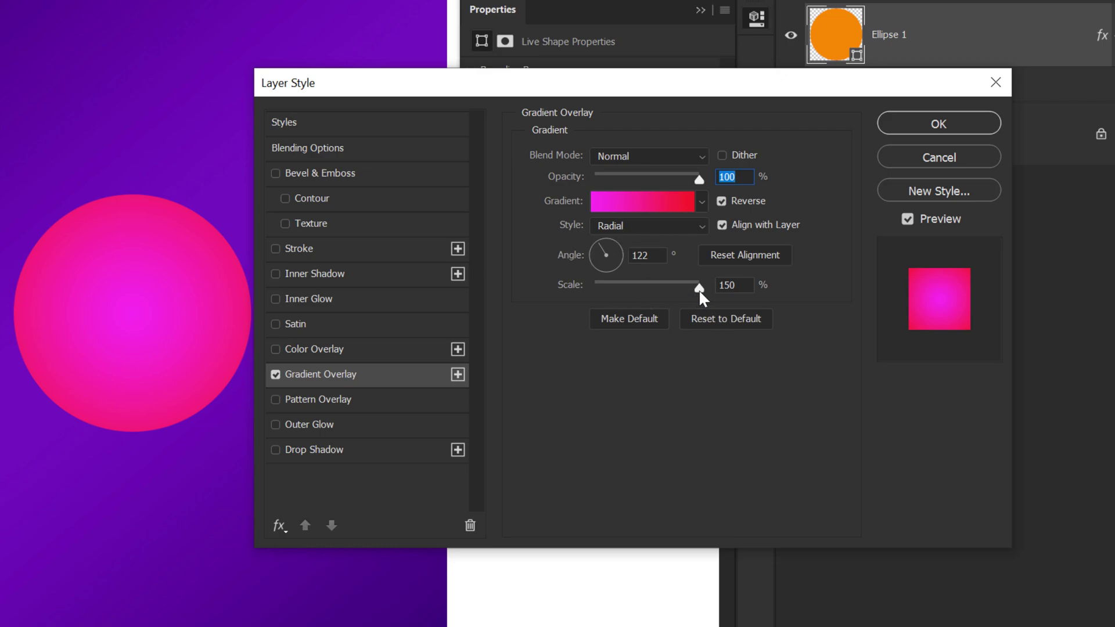
{"action": "left_click", "coordinate": [636, 201]}
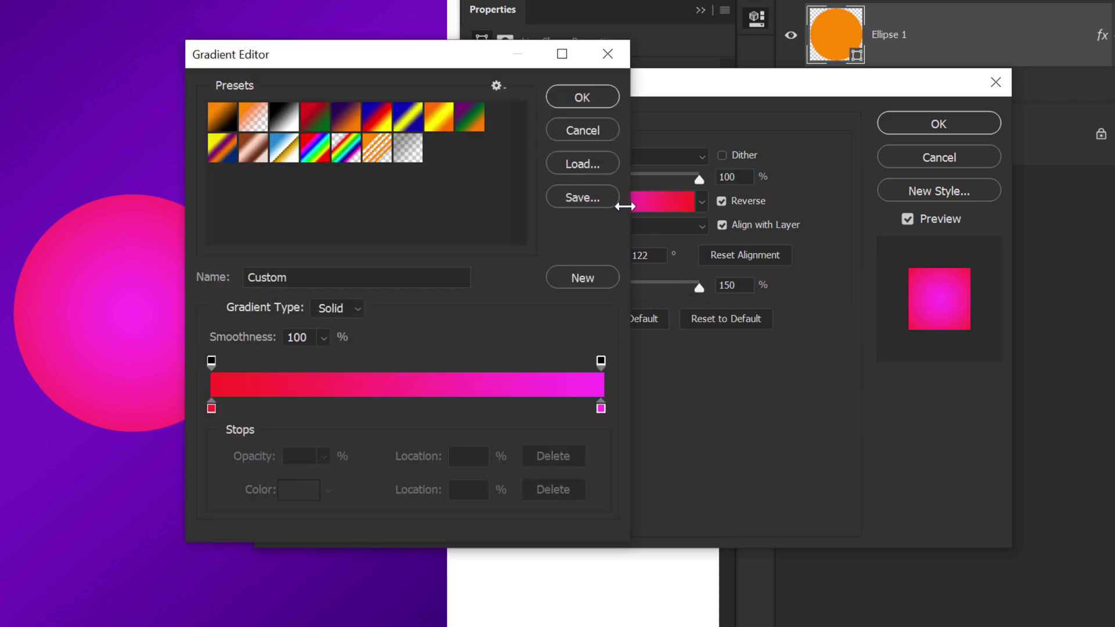
{"action": "left_click", "coordinate": [211, 406]}
{"action": "left_click", "coordinate": [297, 492]}
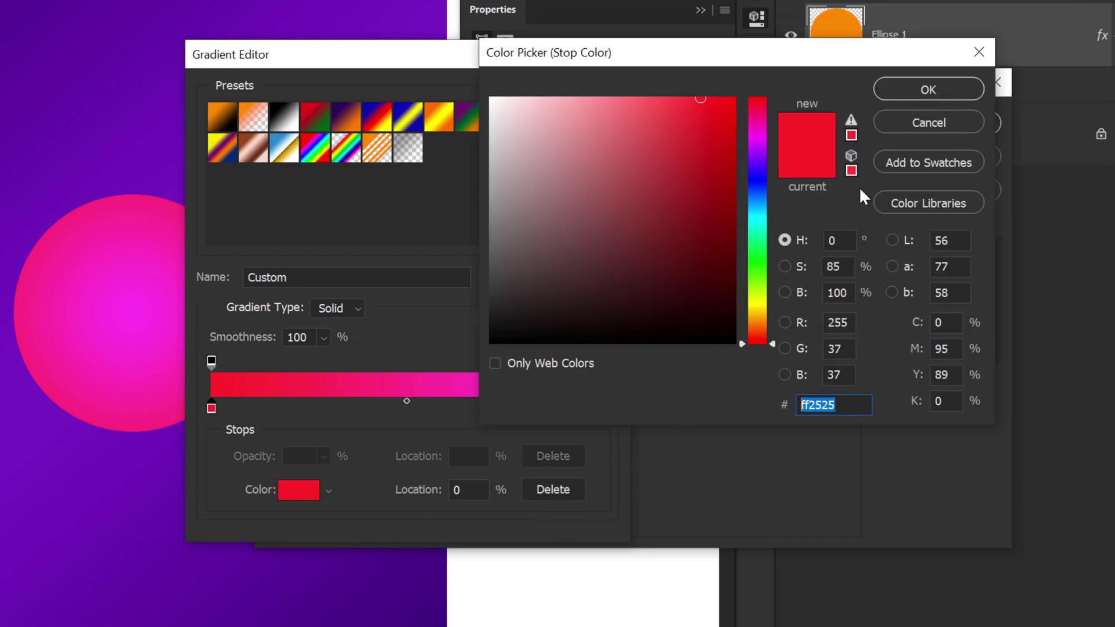
{"action": "left_click", "coordinate": [904, 91]}
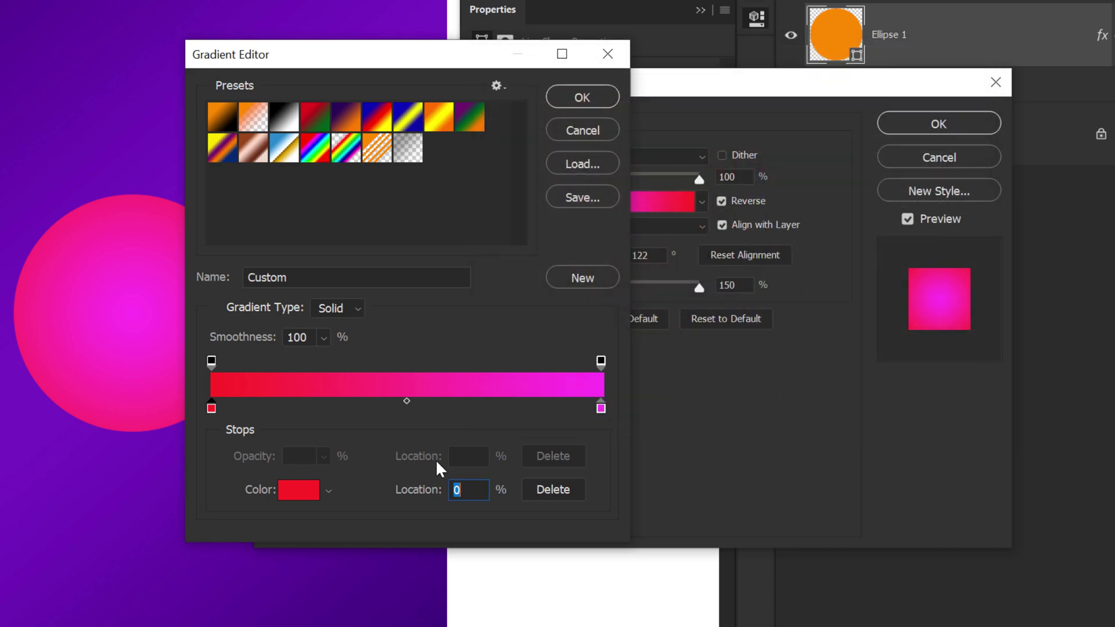
{"action": "left_click", "coordinate": [600, 411]}
{"action": "left_click", "coordinate": [299, 490]}
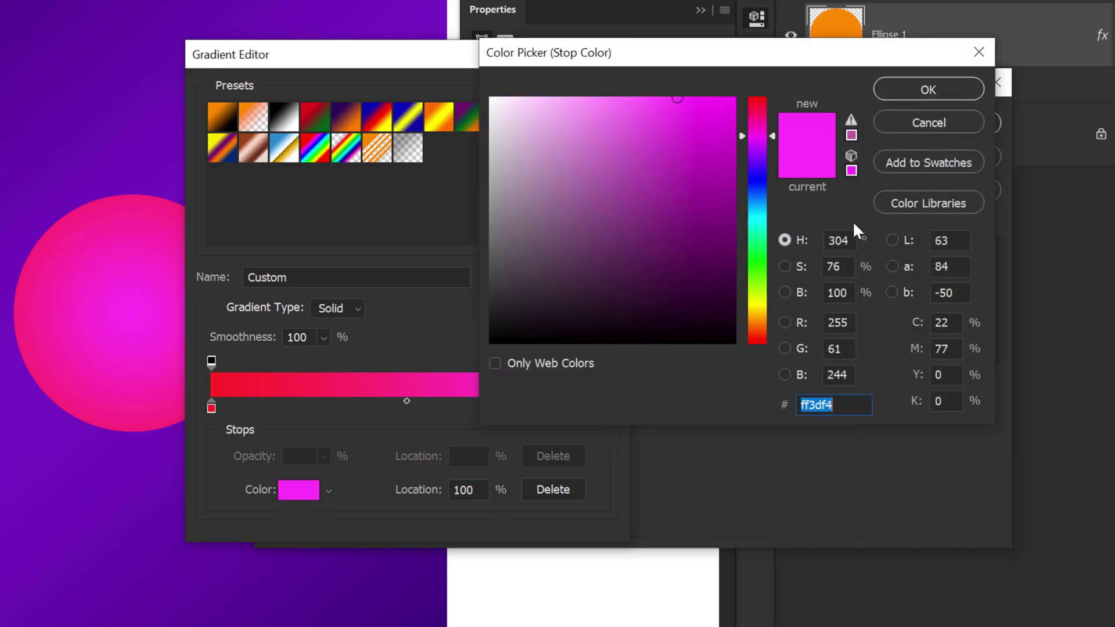
{"action": "left_click", "coordinate": [927, 96]}
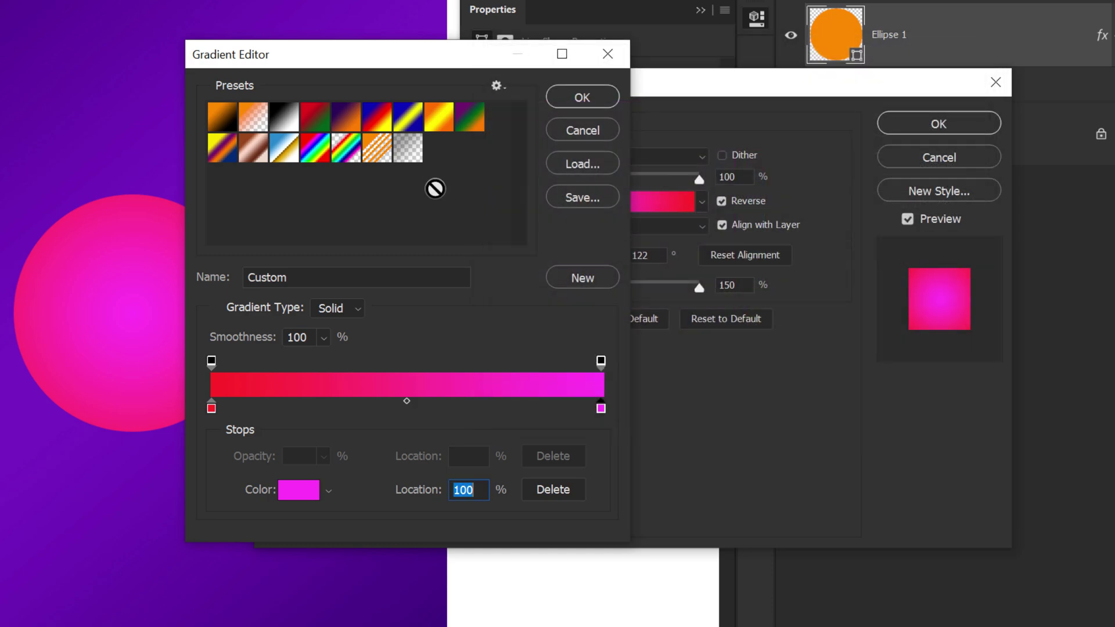
{"action": "left_click", "coordinate": [580, 102]}
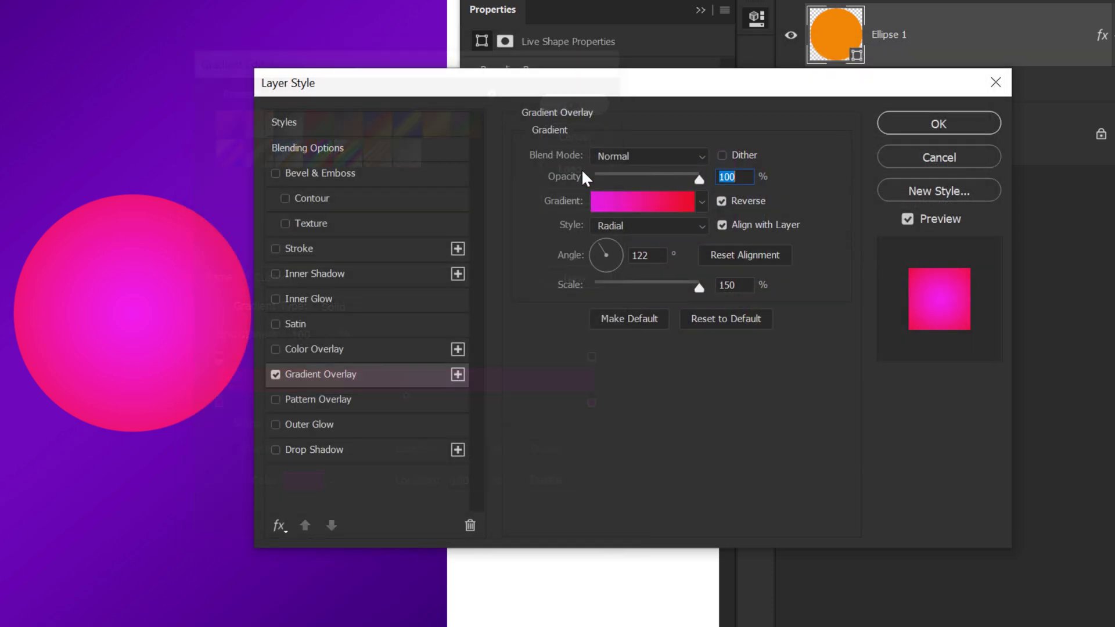
Try Linear, then set the gradient overlay style back to Radial.
{"action": "left_click", "coordinate": [624, 230]}
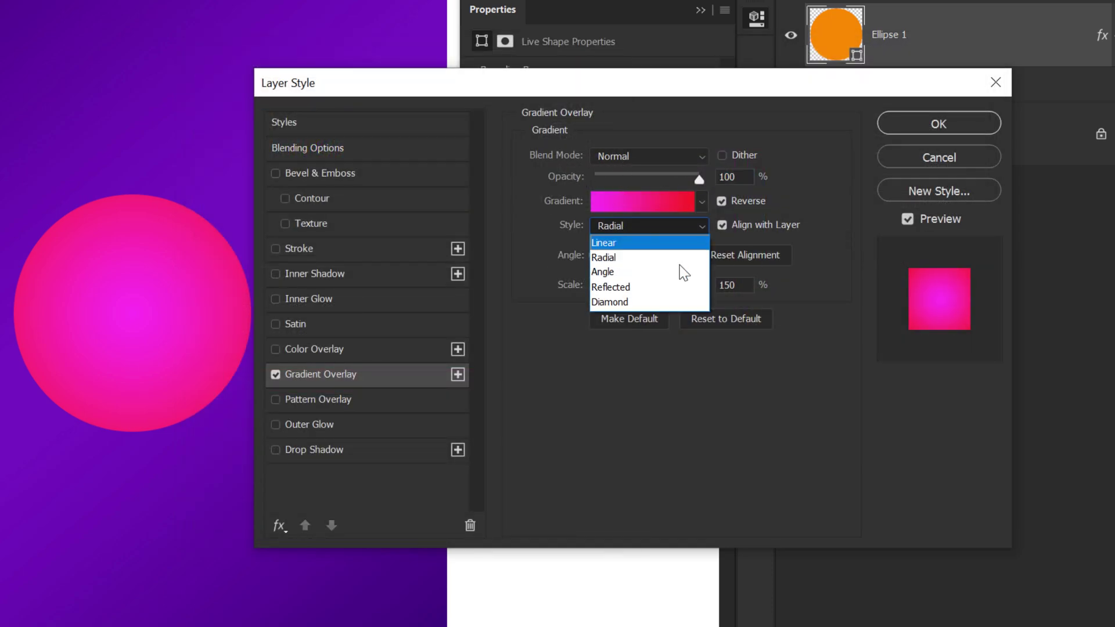
{"action": "left_click", "coordinate": [610, 244]}
{"action": "left_click", "coordinate": [625, 225]}
{"action": "left_click", "coordinate": [621, 255]}
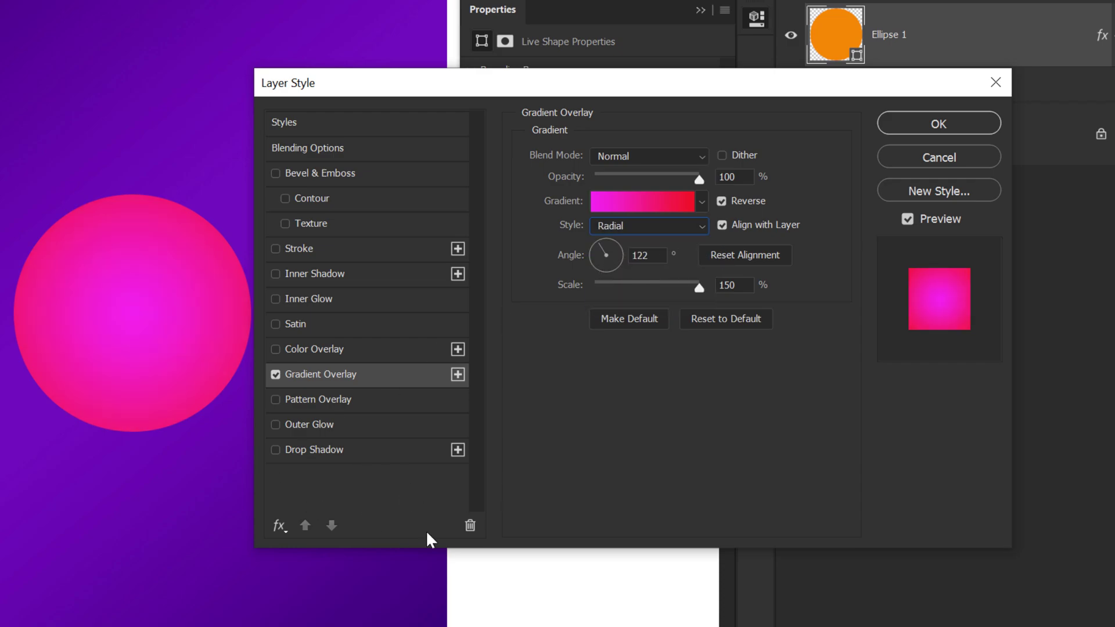
Add an ff00cc Outer Glow with Size 250 and Range 70, then apply the layer style.
{"action": "left_click", "coordinate": [336, 430]}
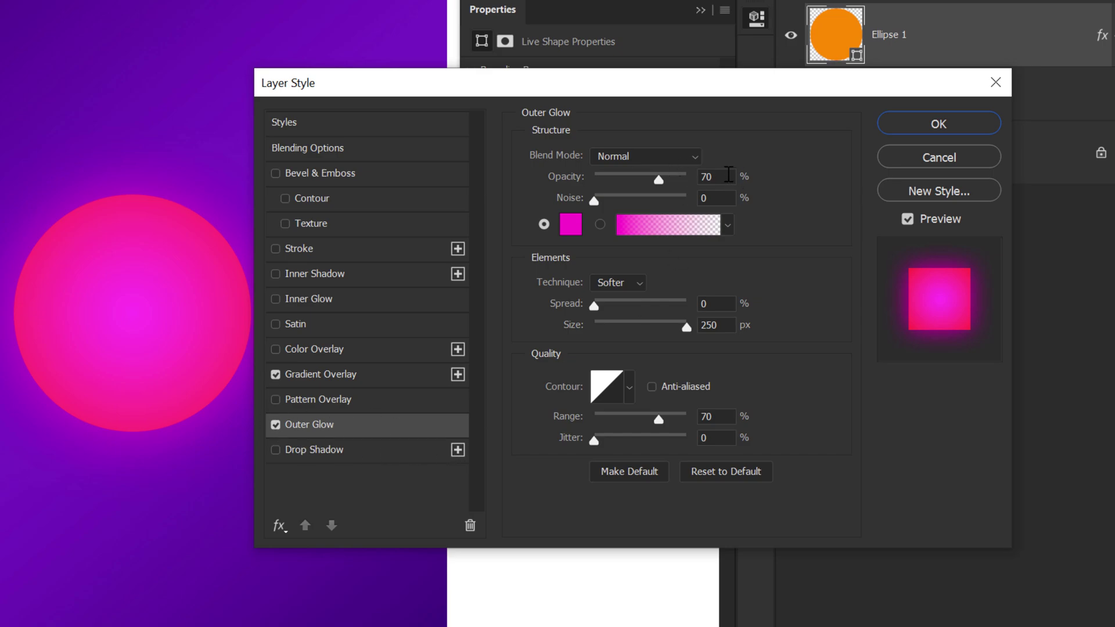
{"action": "left_click_drag", "start_coordinate": [720, 175], "coordinate": [666, 175]}
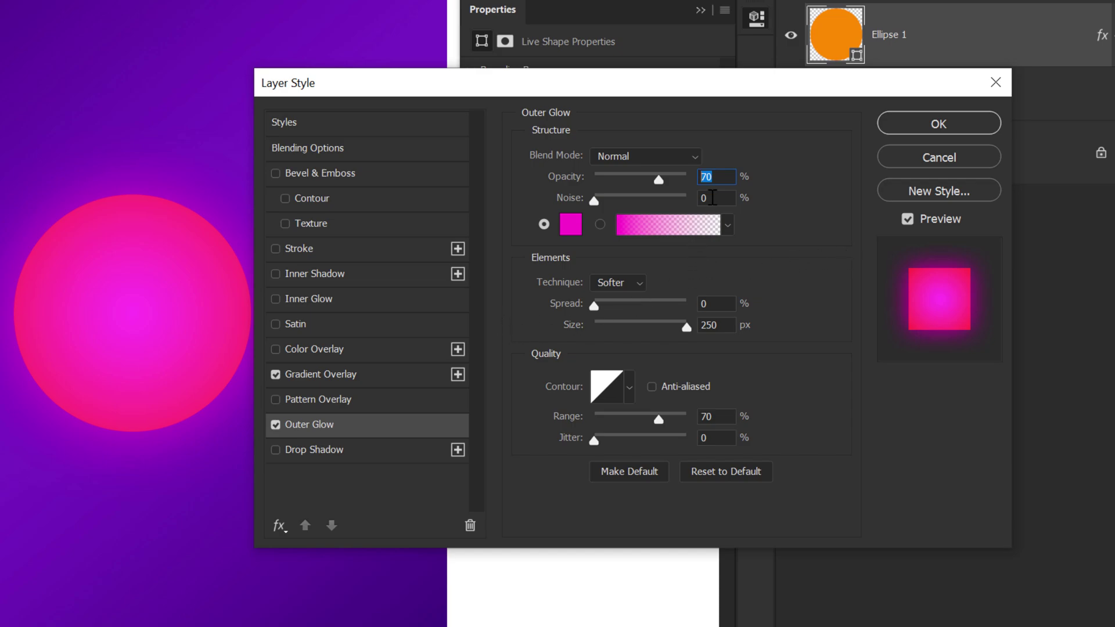
{"action": "left_click", "coordinate": [571, 224]}
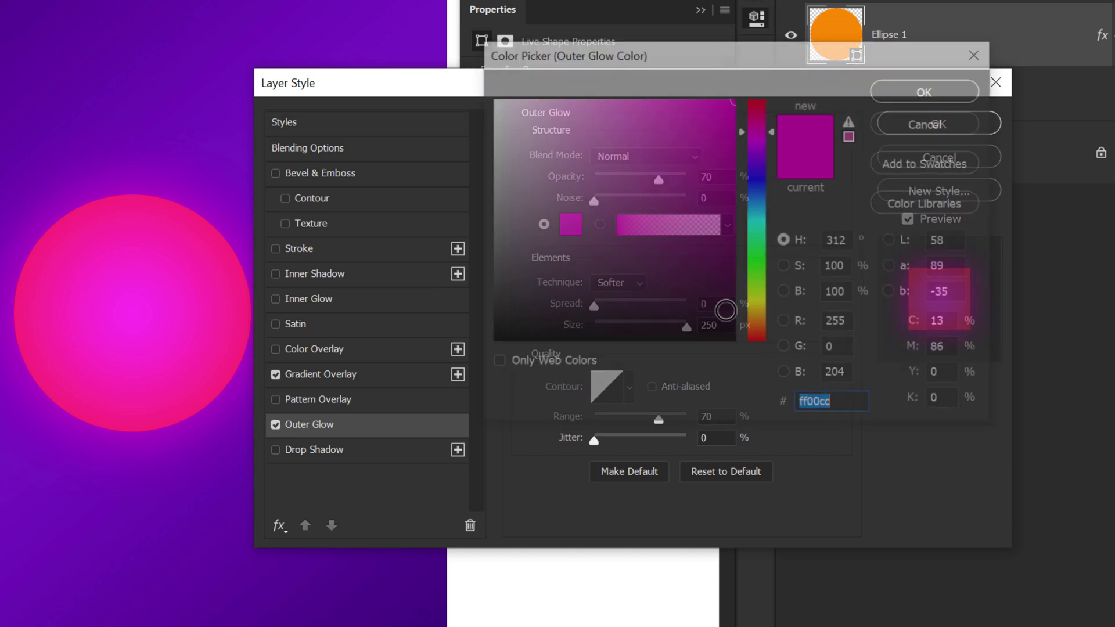
{"action": "left_click", "coordinate": [906, 96]}
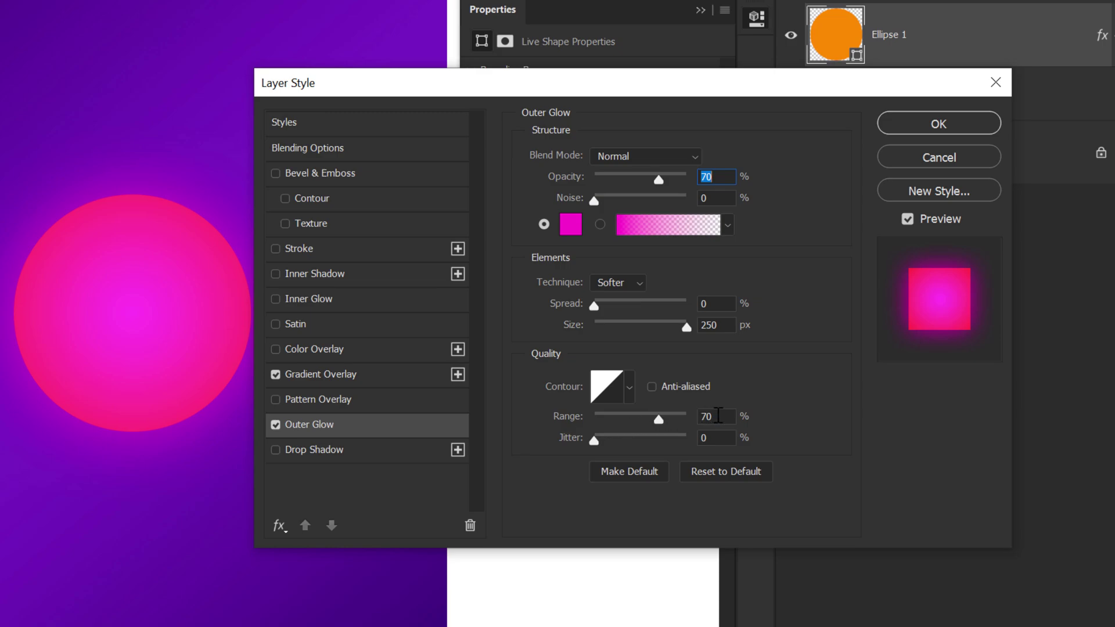
{"action": "left_click_drag", "start_coordinate": [663, 419], "coordinate": [626, 422]}
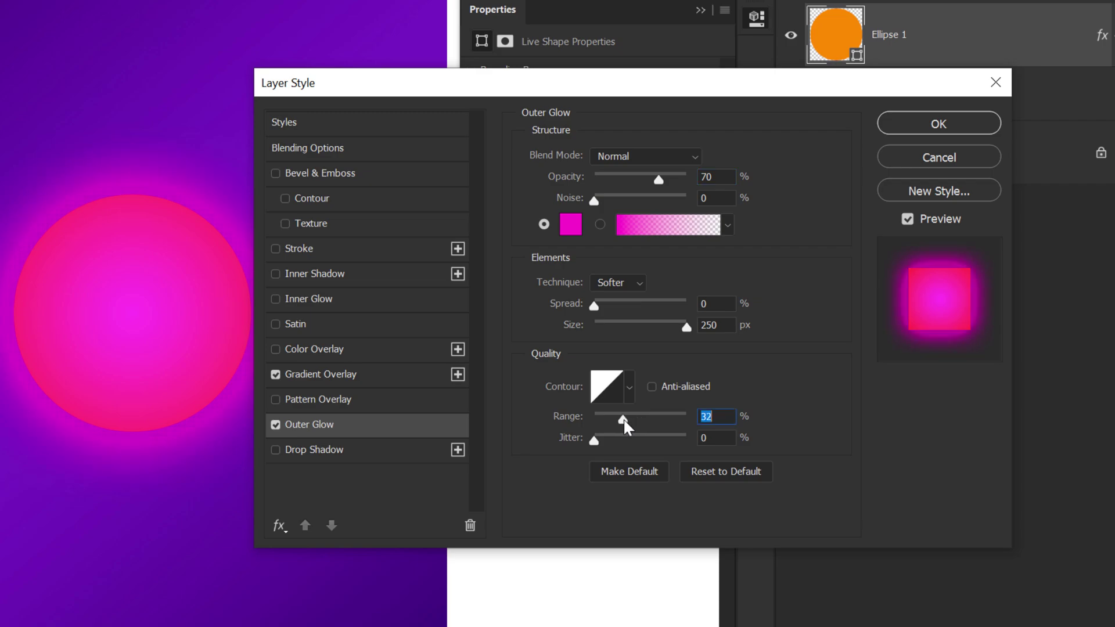
{"action": "type", "text": "70"}
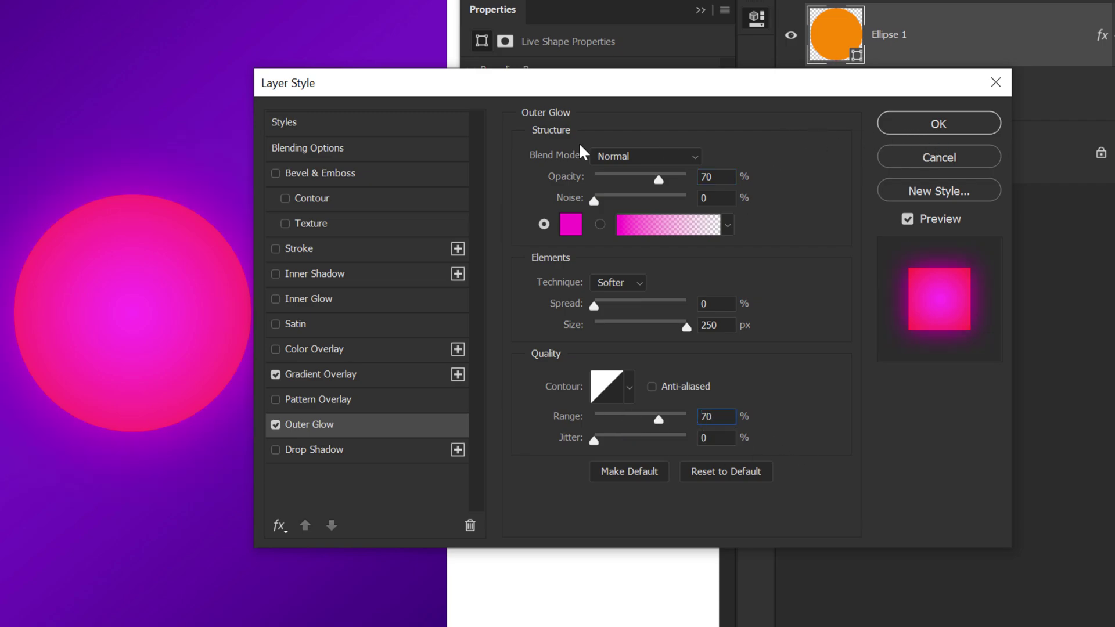
{"action": "left_click_drag", "start_coordinate": [422, 87], "coordinate": [468, 87]}
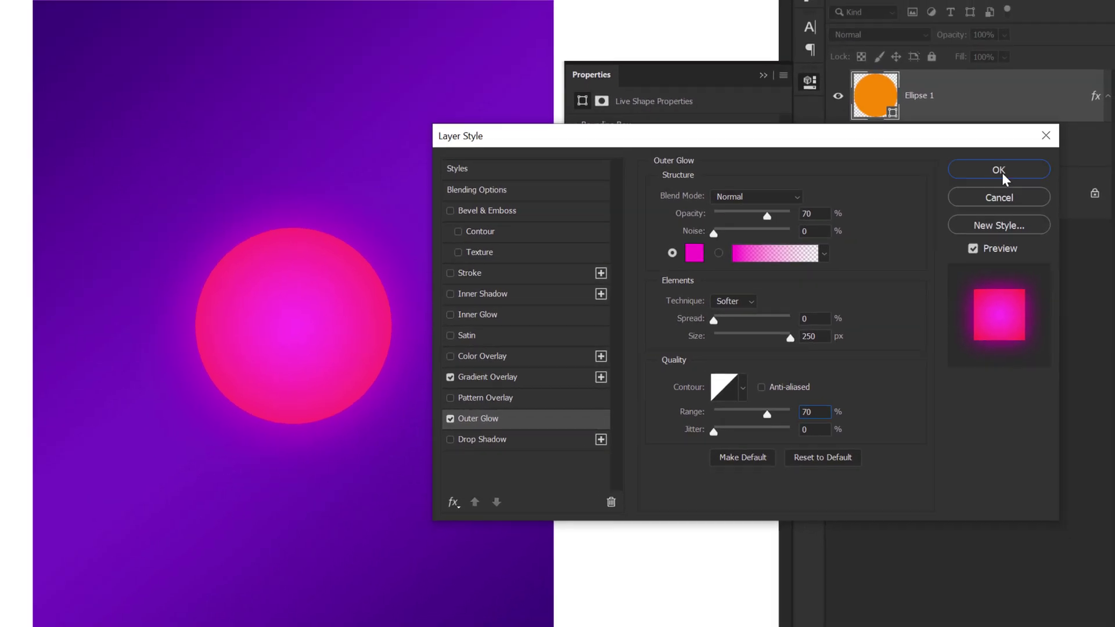
{"action": "left_click", "coordinate": [985, 125]}
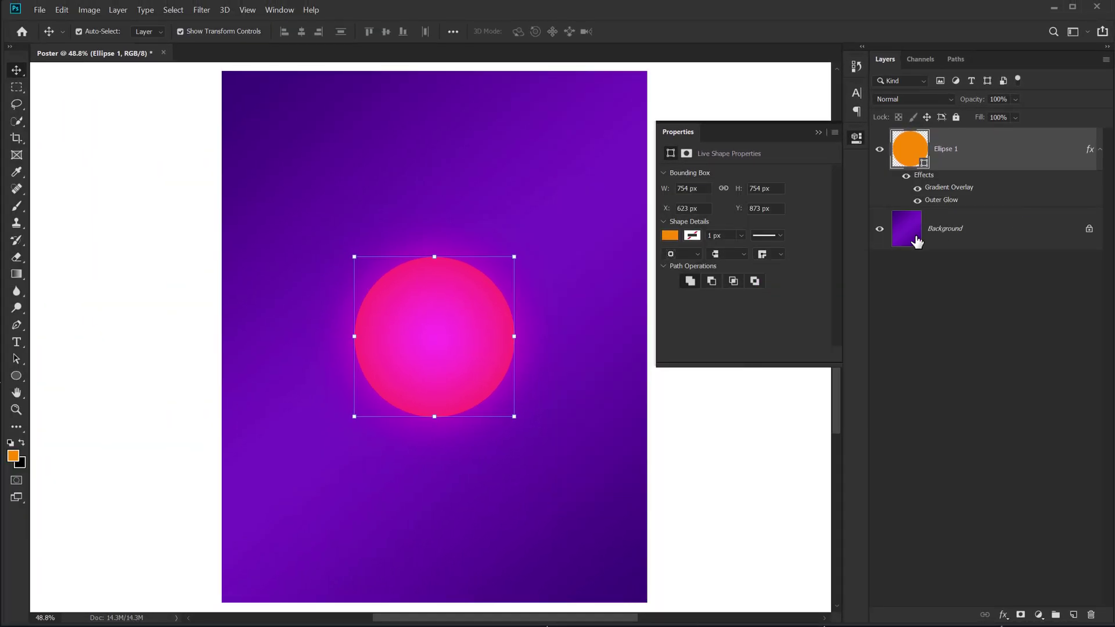
Convert the Ellipse 1 layer to a smart object and rename it 'Circle'.
{"action": "left_click", "coordinate": [818, 132]}
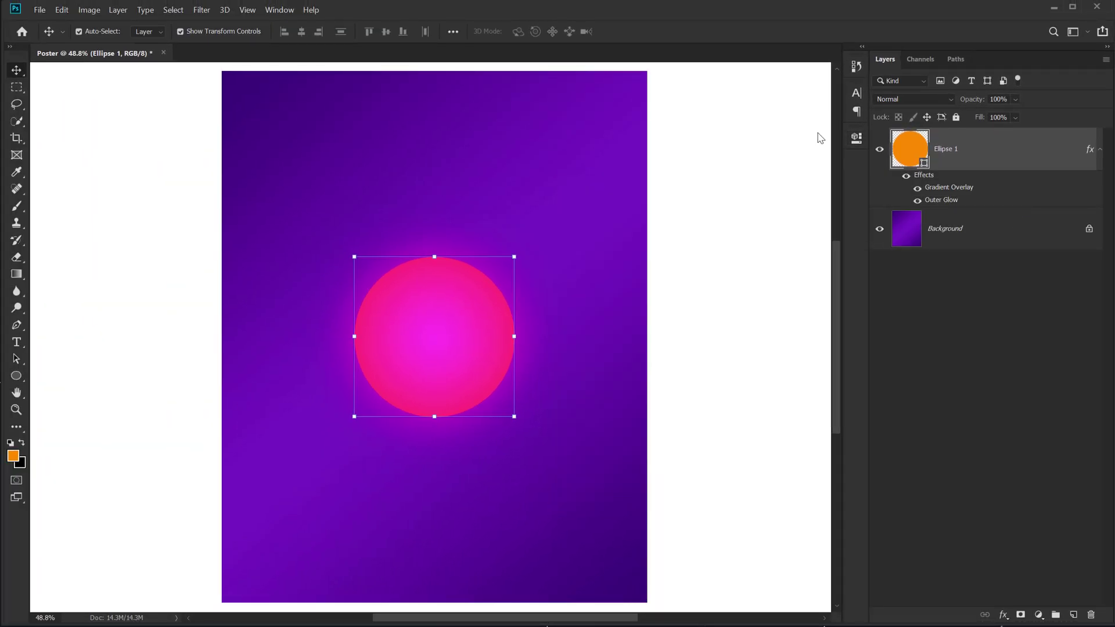
{"action": "right_click", "coordinate": [957, 152]}
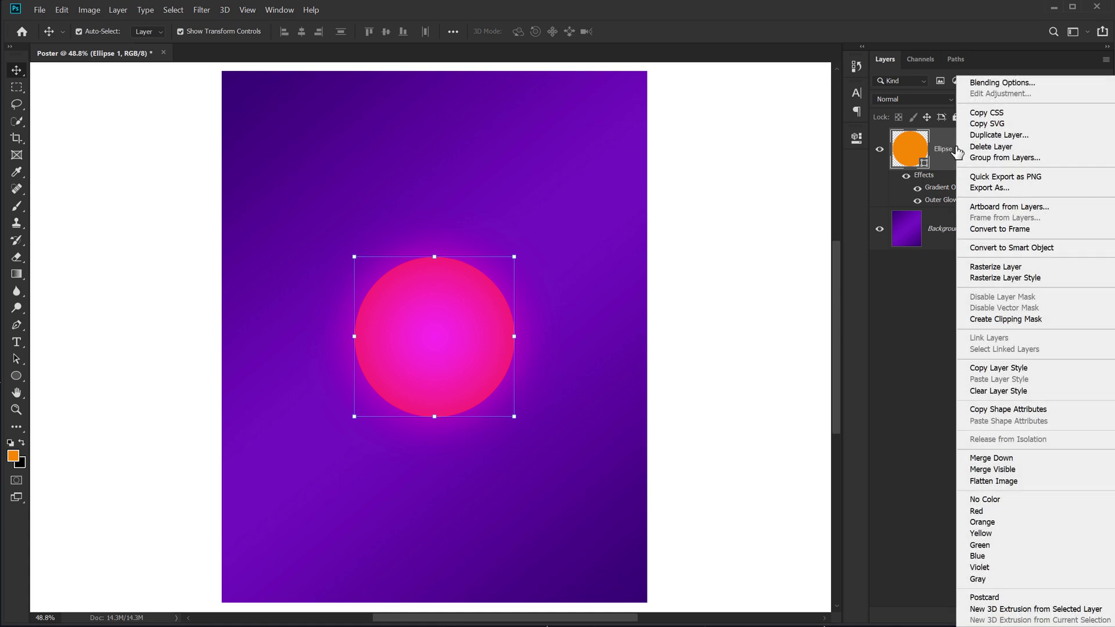
{"action": "left_click", "coordinate": [999, 249]}
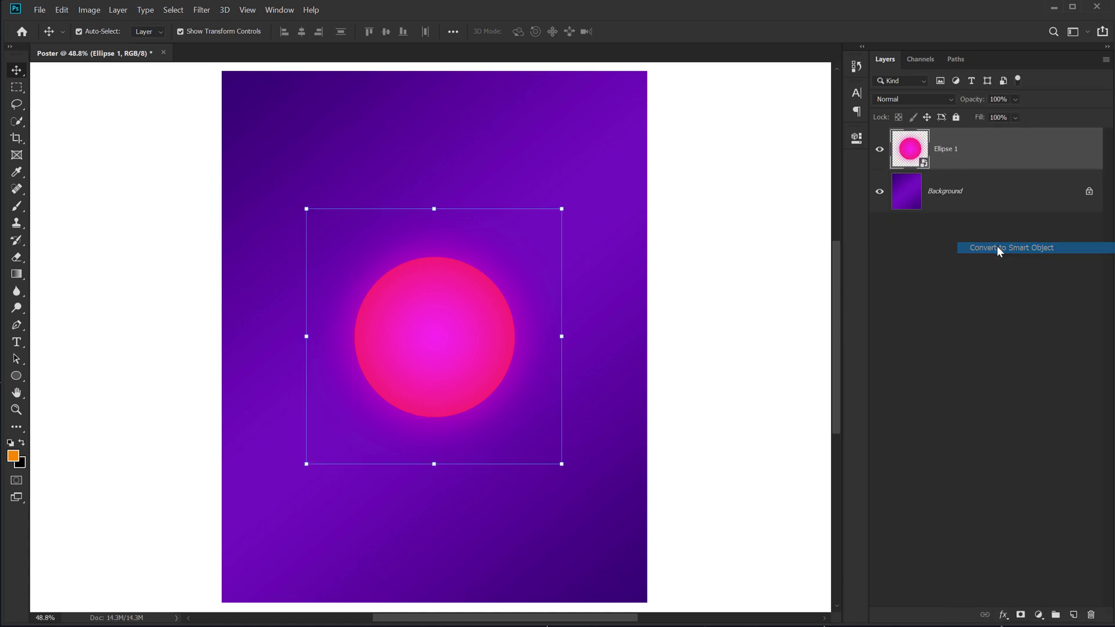
{"action": "double_click", "coordinate": [945, 149]}
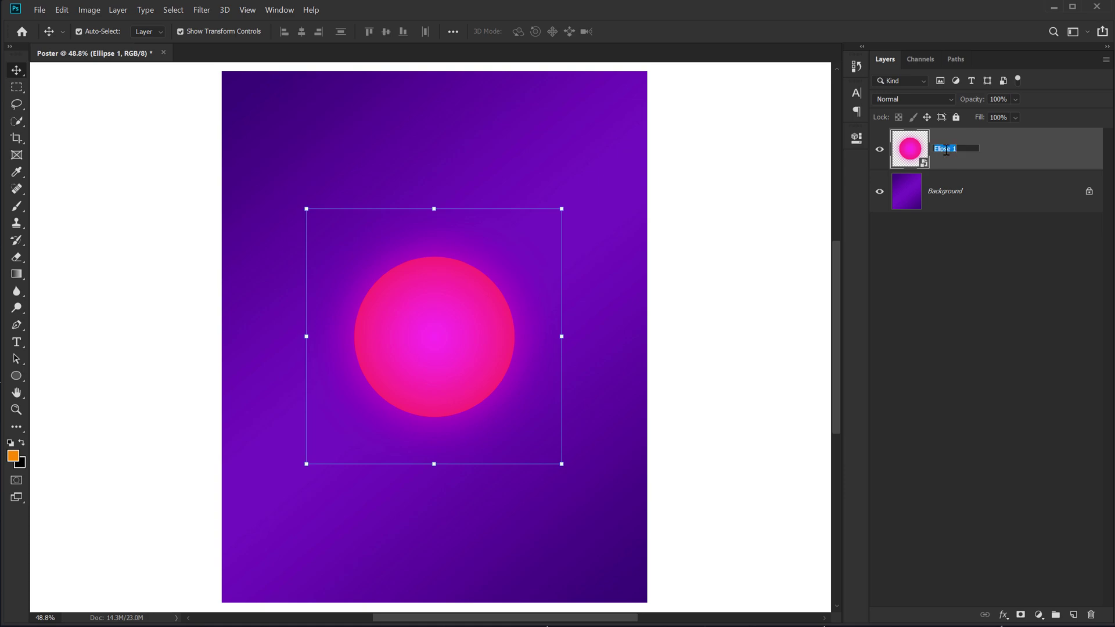
{"action": "type", "text": "Circle"}
{"action": "key", "text": "Return"}
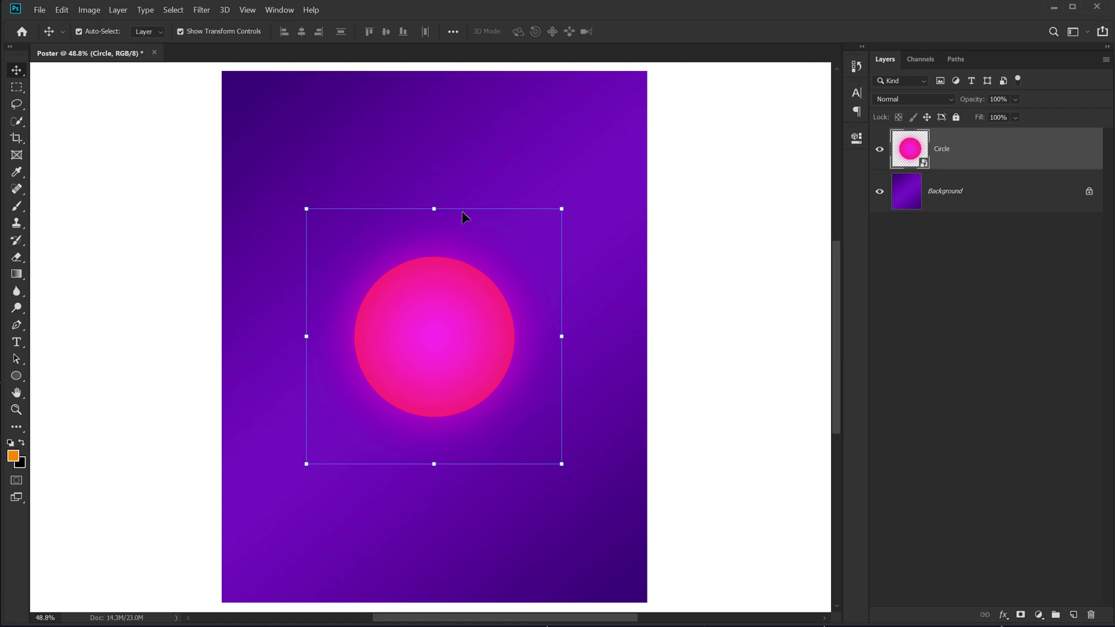
Add a new layer named 'Highlight' above Circle and make it a clipping mask.
{"action": "left_click", "coordinate": [1074, 615]}
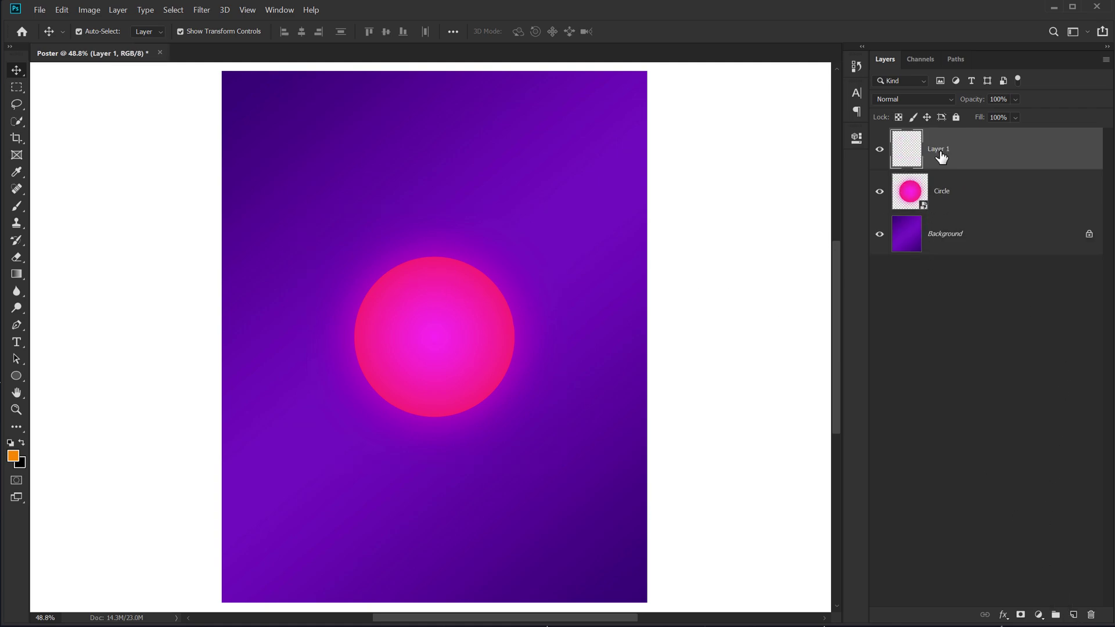
{"action": "double_click", "coordinate": [941, 150]}
{"action": "type", "text": "Highlight"}
{"action": "key", "text": "Return"}
{"action": "right_click", "coordinate": [1017, 157]}
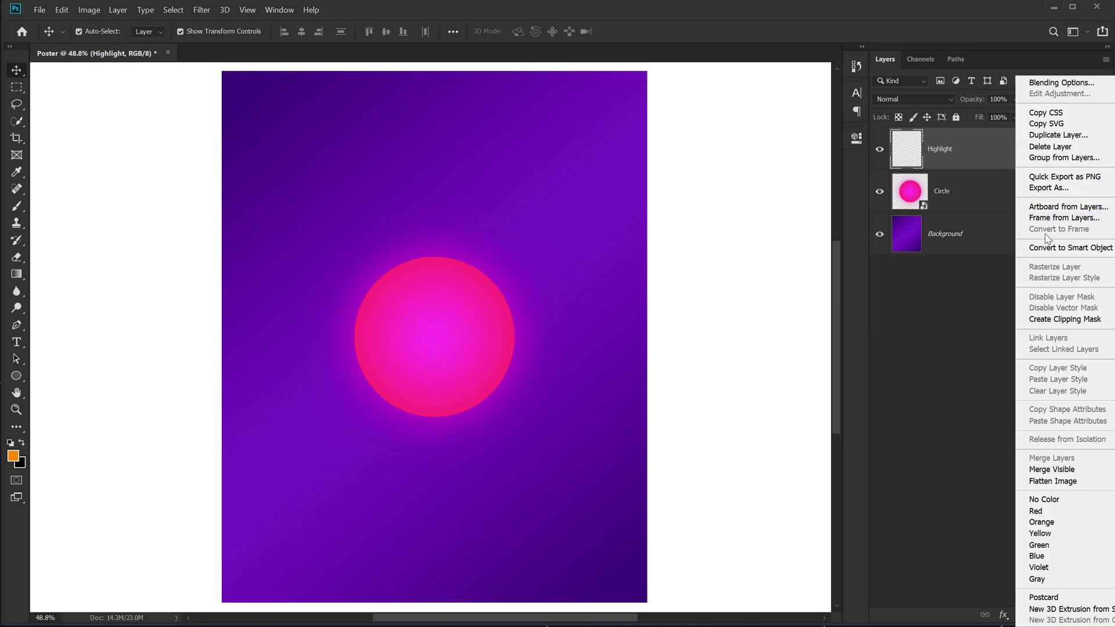
{"action": "left_click", "coordinate": [1040, 320]}
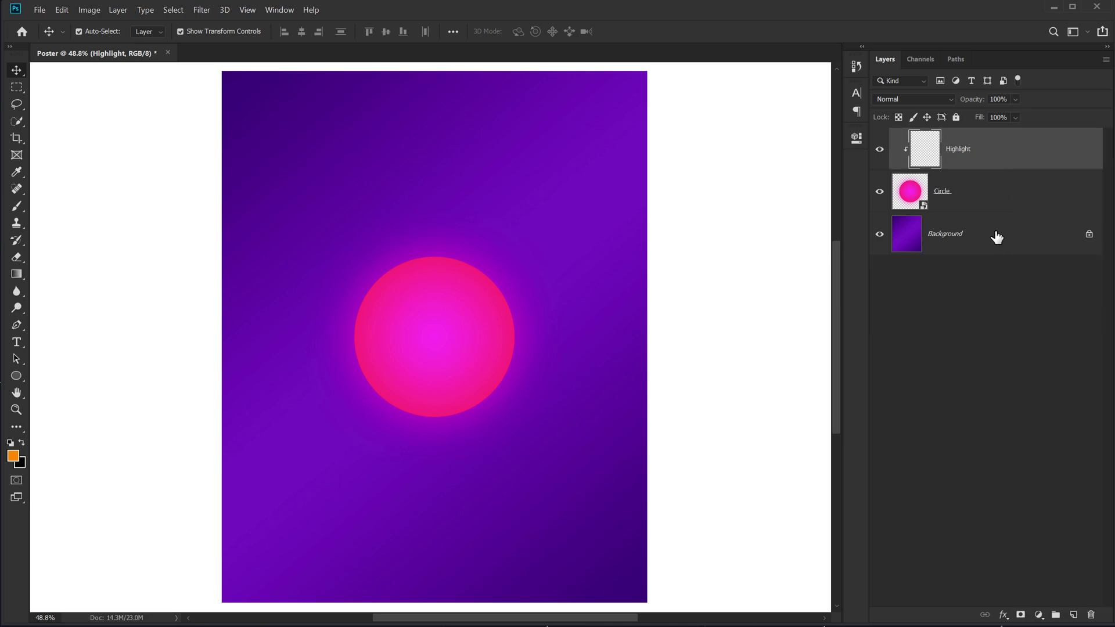
{"action": "key", "text": "b"}
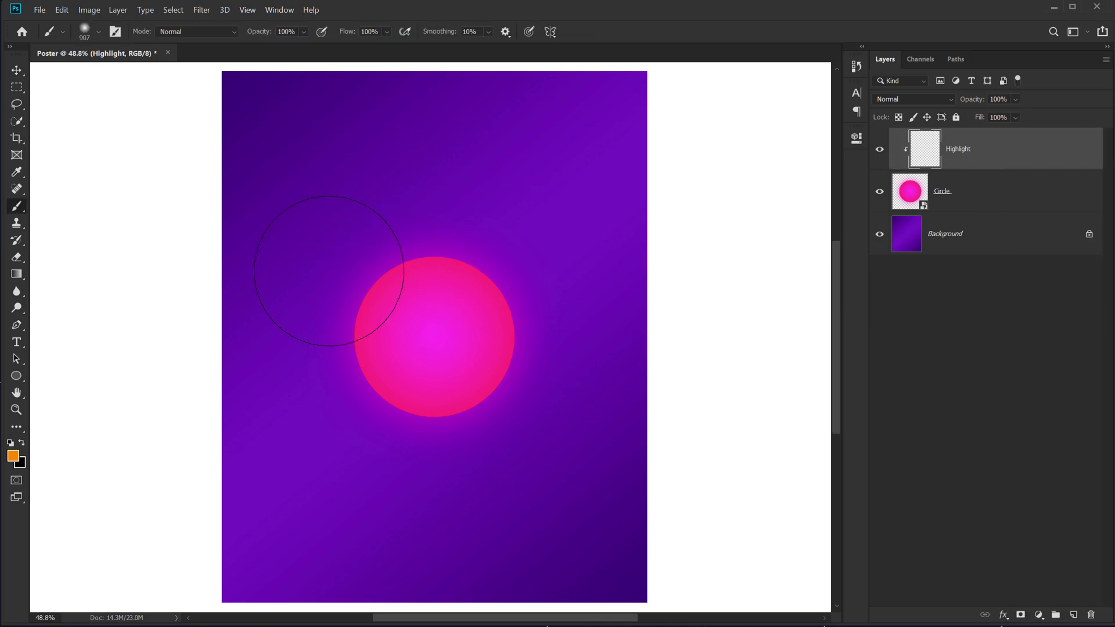
{"action": "mouse_move", "coordinate": [325, 260]}
{"action": "left_mouse_down"}
{"action": "mouse_move", "coordinate": [355, 270]}
{"action": "mouse_move", "coordinate": [346, 194]}
{"action": "left_mouse_up"}
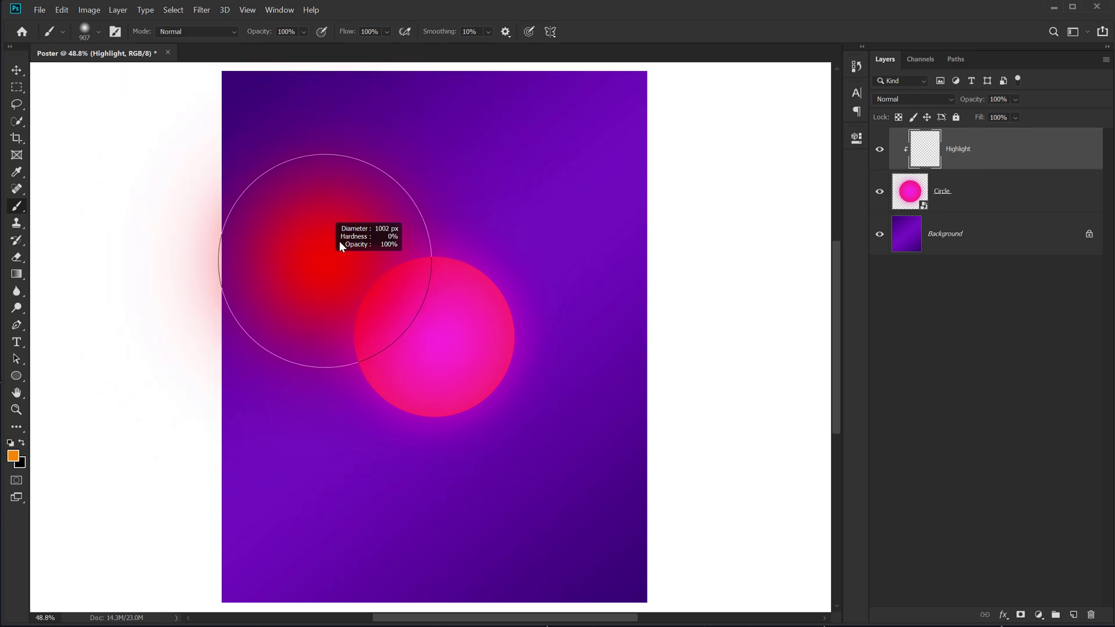
{"action": "left_click", "coordinate": [13, 455]}
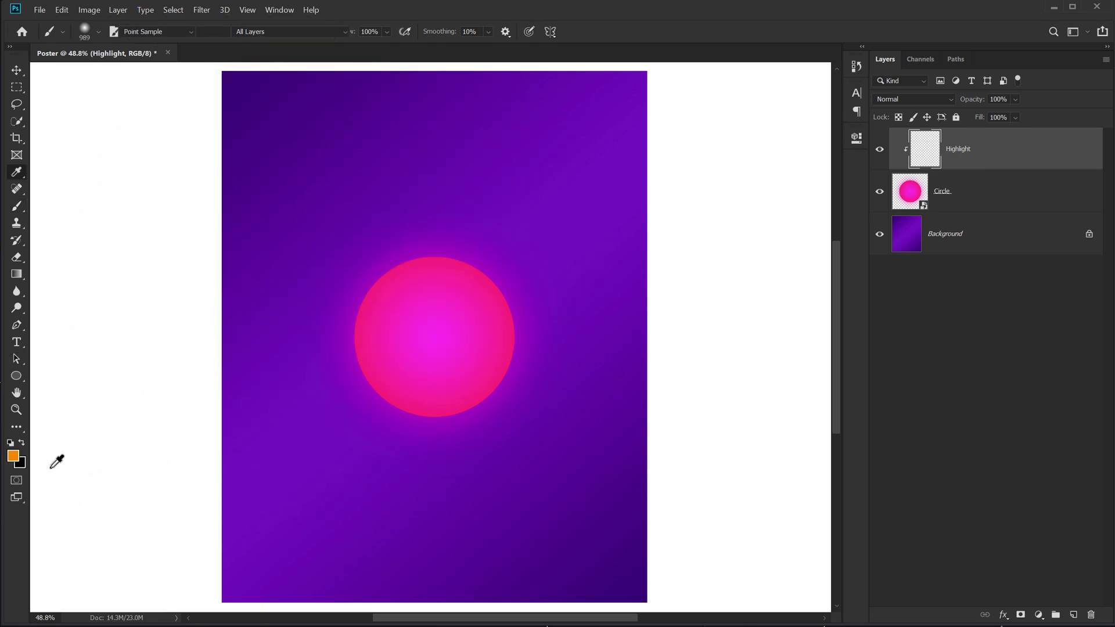
{"action": "left_click", "coordinate": [972, 186]}
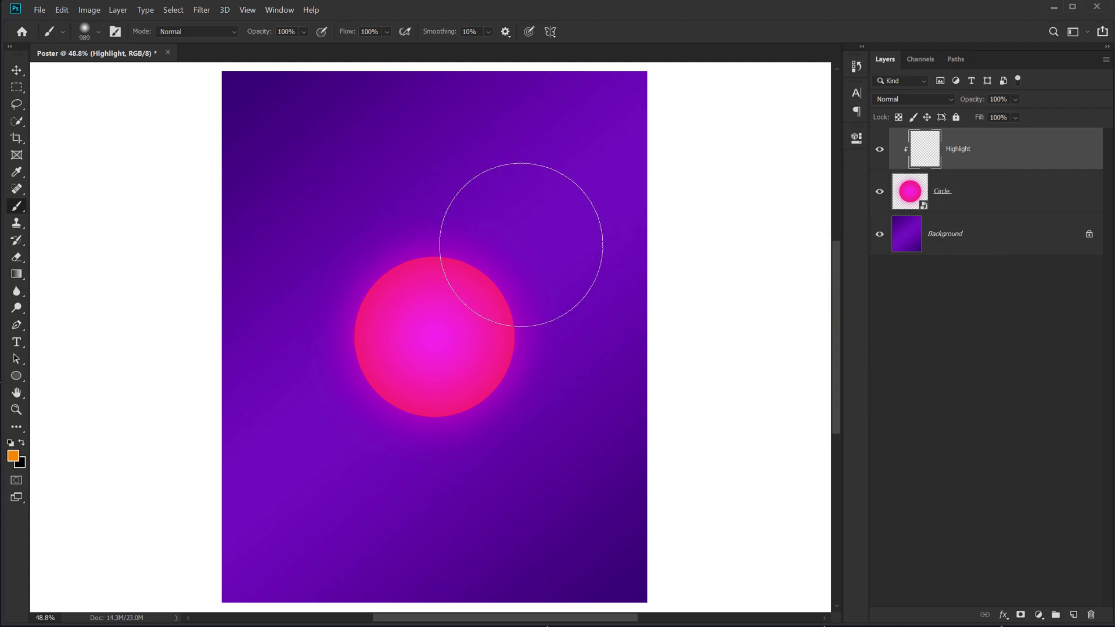
{"action": "left_click", "coordinate": [528, 238]}
{"action": "mouse_move", "coordinate": [424, 199]}
{"action": "left_mouse_down"}
{"action": "mouse_move", "coordinate": [570, 249]}
{"action": "mouse_move", "coordinate": [588, 370]}
{"action": "left_mouse_up"}
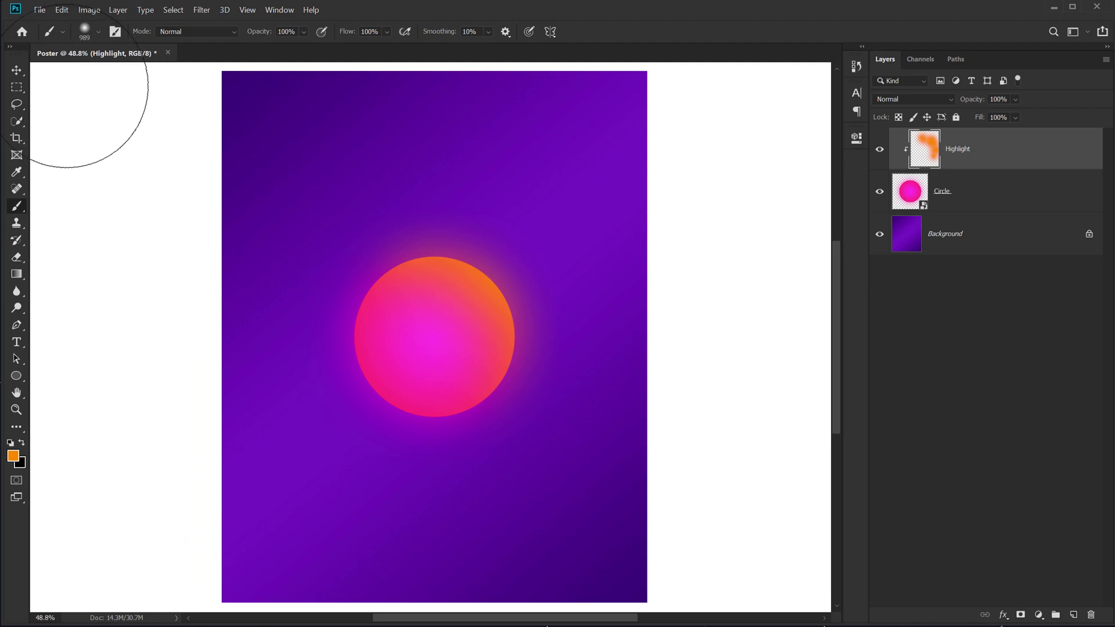
{"action": "left_click", "coordinate": [17, 71]}
{"action": "left_click", "coordinate": [893, 367]}
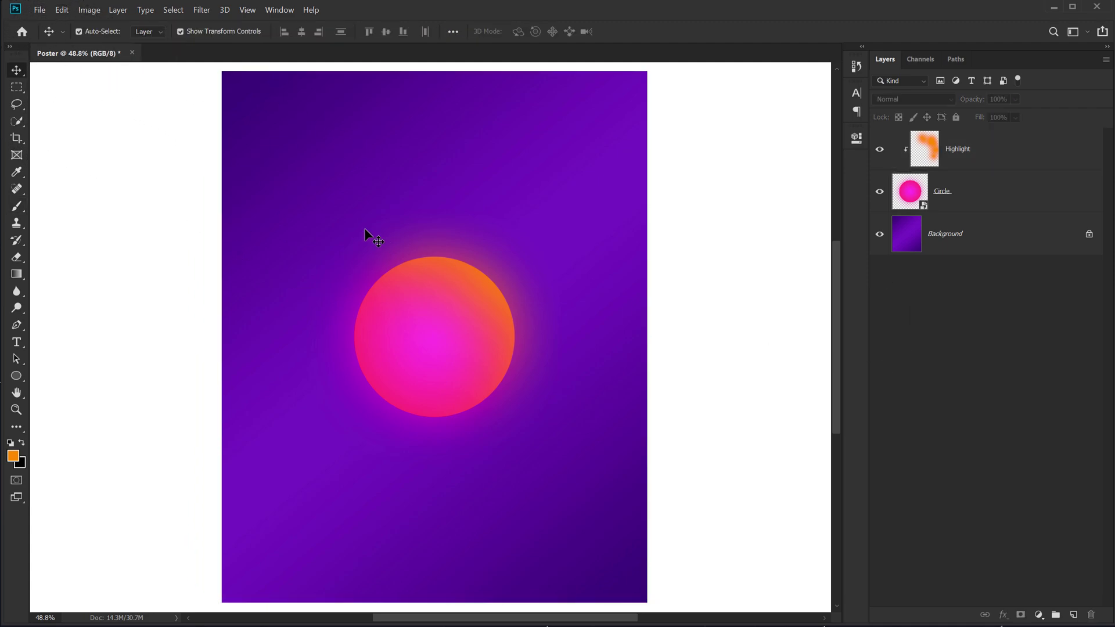
{"action": "scroll", "coordinate": [539, 290], "scroll_direction": "down", "scroll_amount": 1}
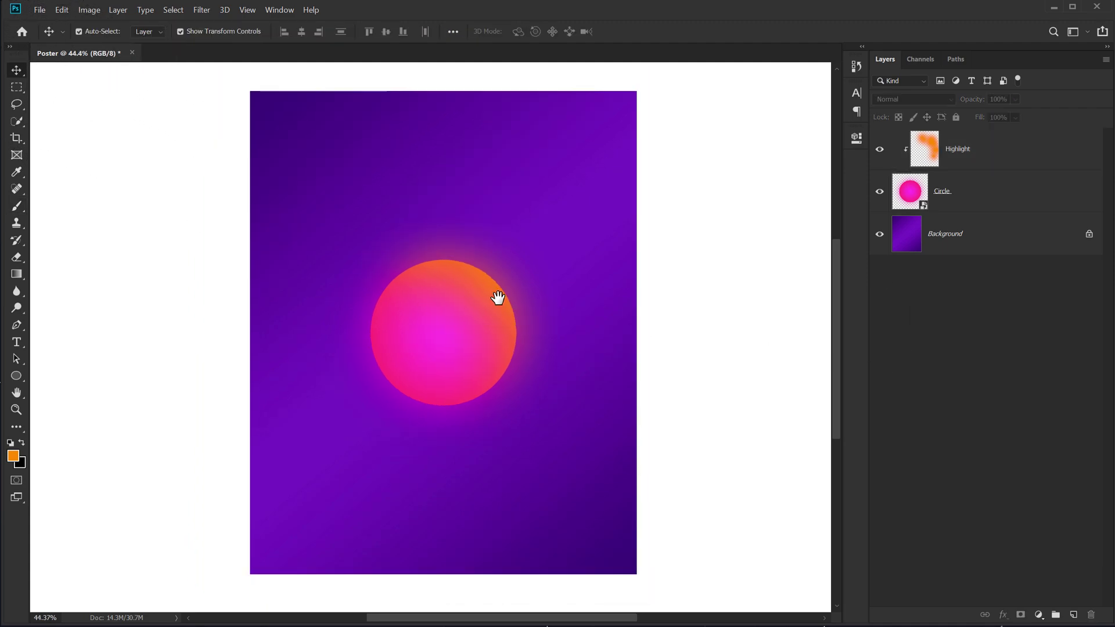
{"action": "left_click_drag", "start_coordinate": [498, 298], "coordinate": [482, 304]}
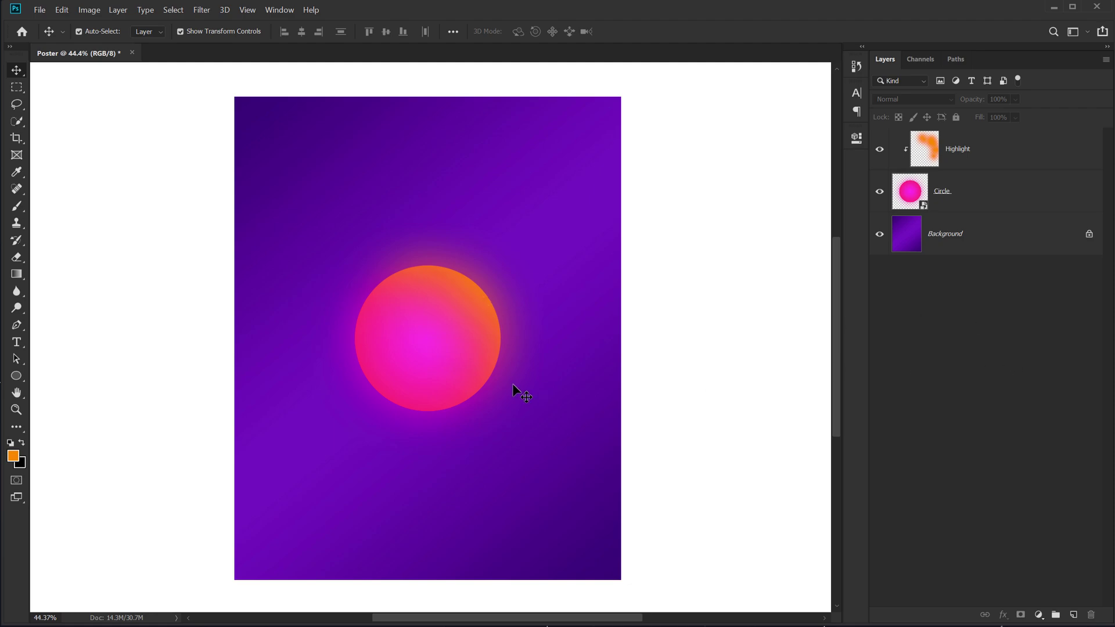
{"action": "scroll", "coordinate": [512, 383], "scroll_direction": "up", "scroll_amount": 1}
{"action": "left_click_drag", "start_coordinate": [468, 378], "coordinate": [481, 379]}
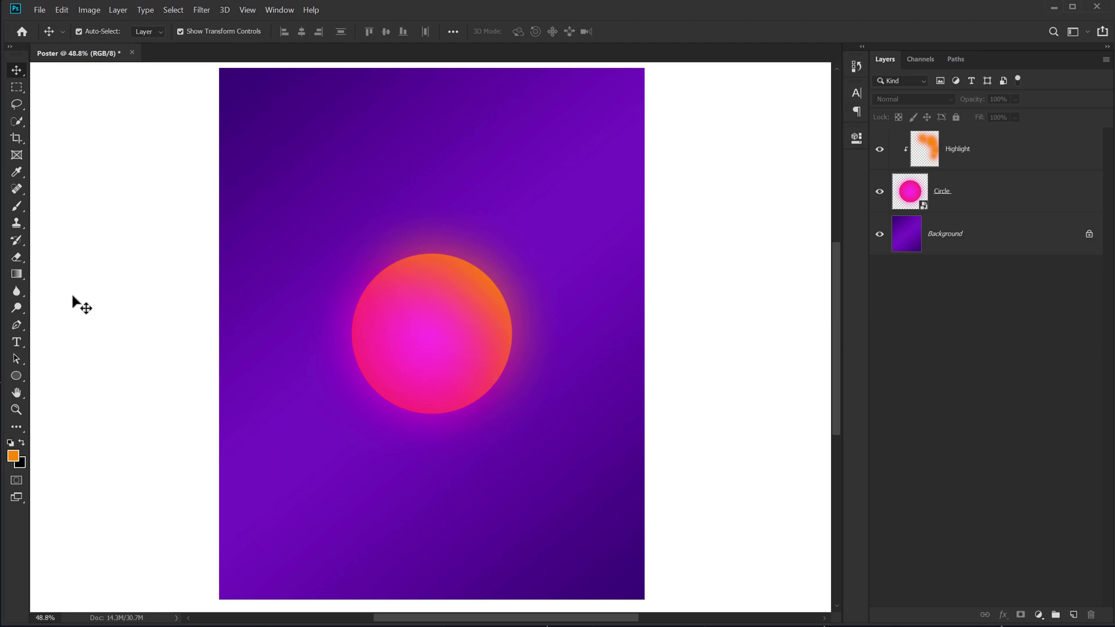
Draw a tall rectangle over the circle's left side and add a Gradient Overlay to it.
{"action": "left_click", "coordinate": [16, 375]}
{"action": "left_click", "coordinate": [82, 376]}
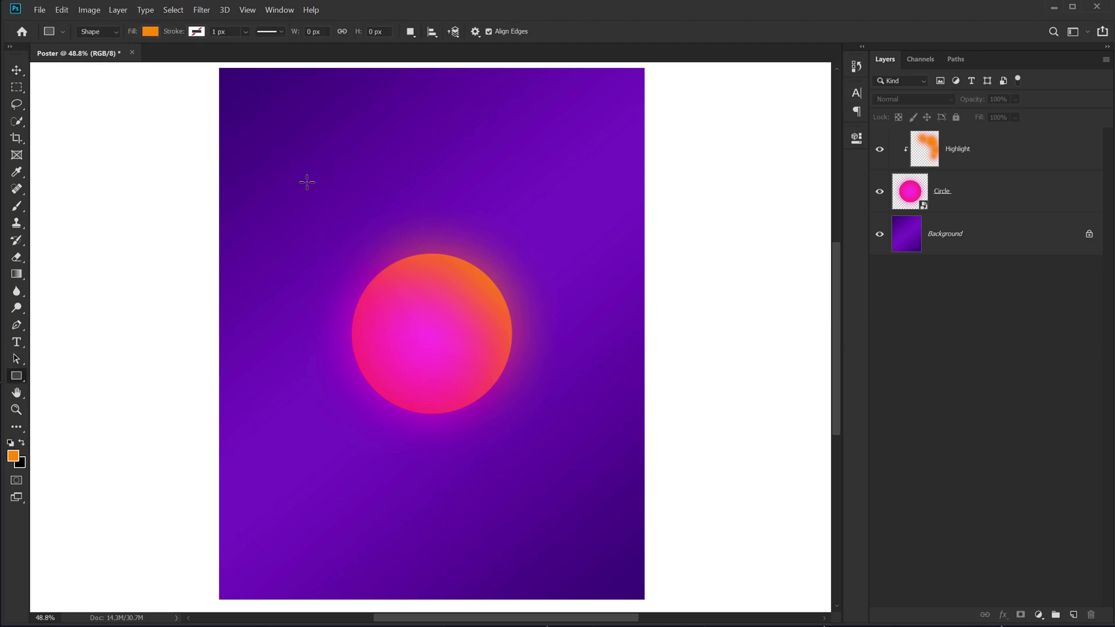
{"action": "left_click_drag", "start_coordinate": [309, 180], "coordinate": [403, 471]}
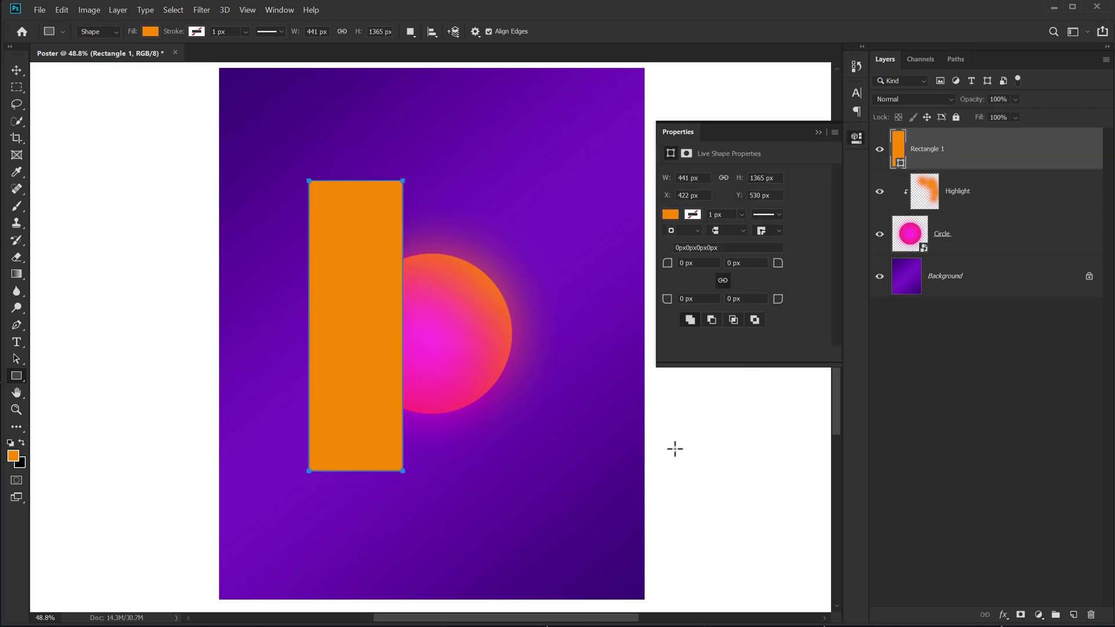
{"action": "left_click", "coordinate": [1003, 615]}
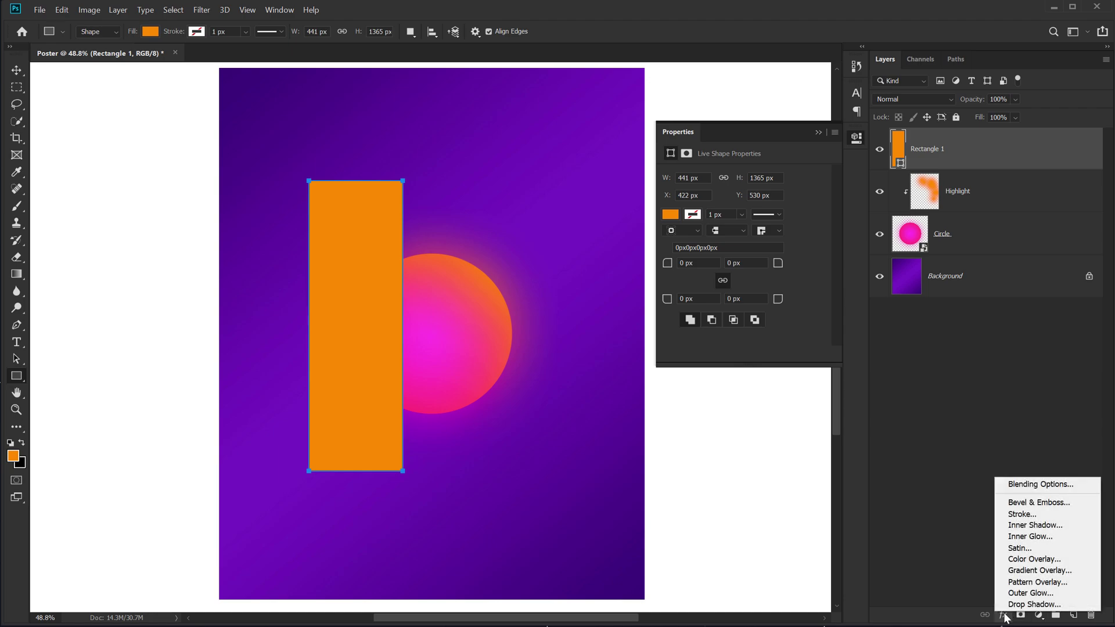
{"action": "left_click", "coordinate": [1022, 568]}
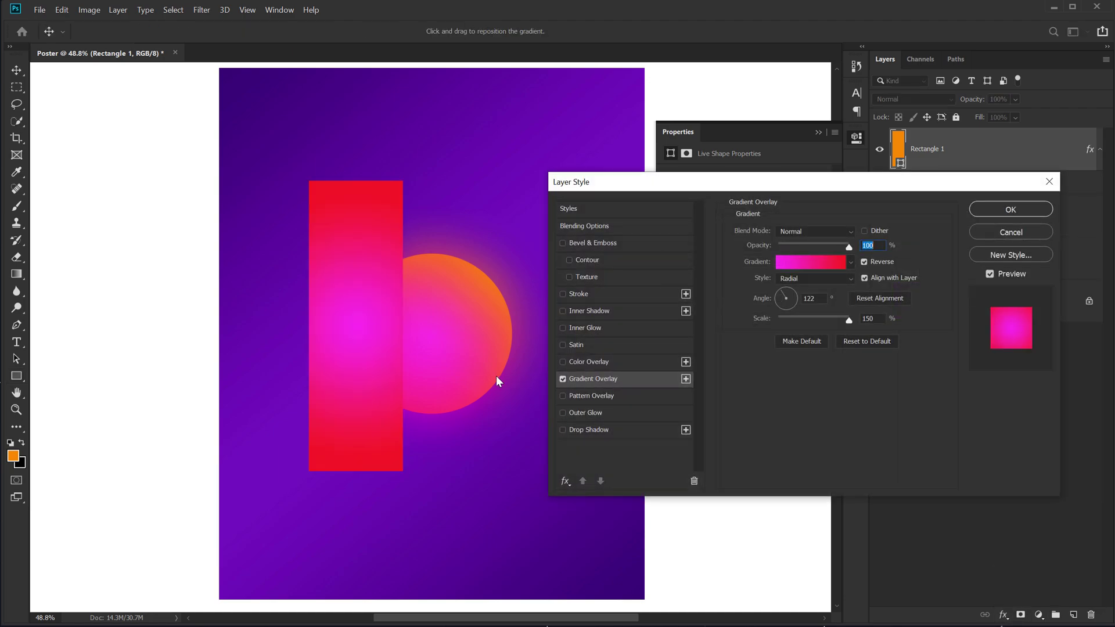
Set the rectangle's Gradient Overlay to Linear style at a 90° angle.
{"action": "left_click", "coordinate": [791, 280]}
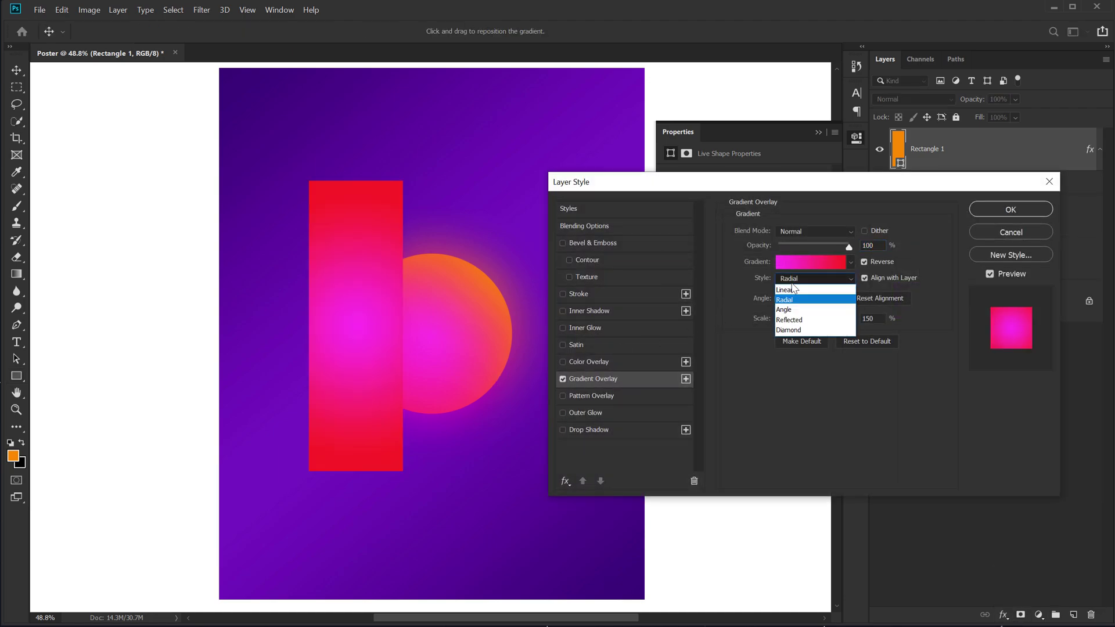
{"action": "left_click", "coordinate": [790, 291]}
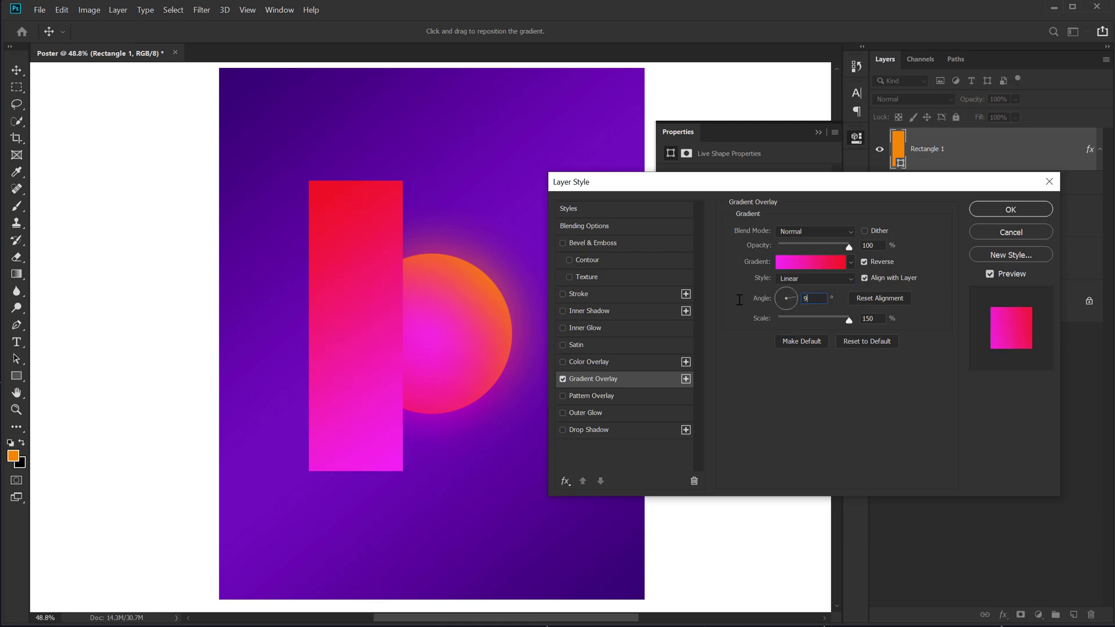
{"action": "type", "text": "90"}
Set the gradient stops to #6d25ff and #b11aff and apply the overlay.
{"action": "left_click", "coordinate": [799, 262]}
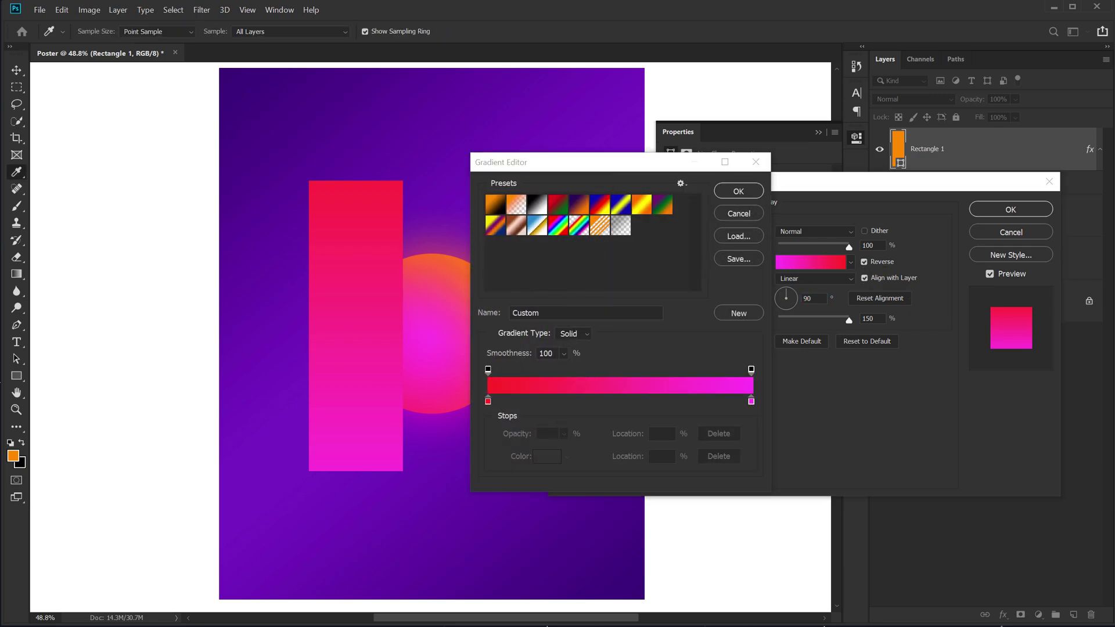
{"action": "left_click", "coordinate": [487, 401]}
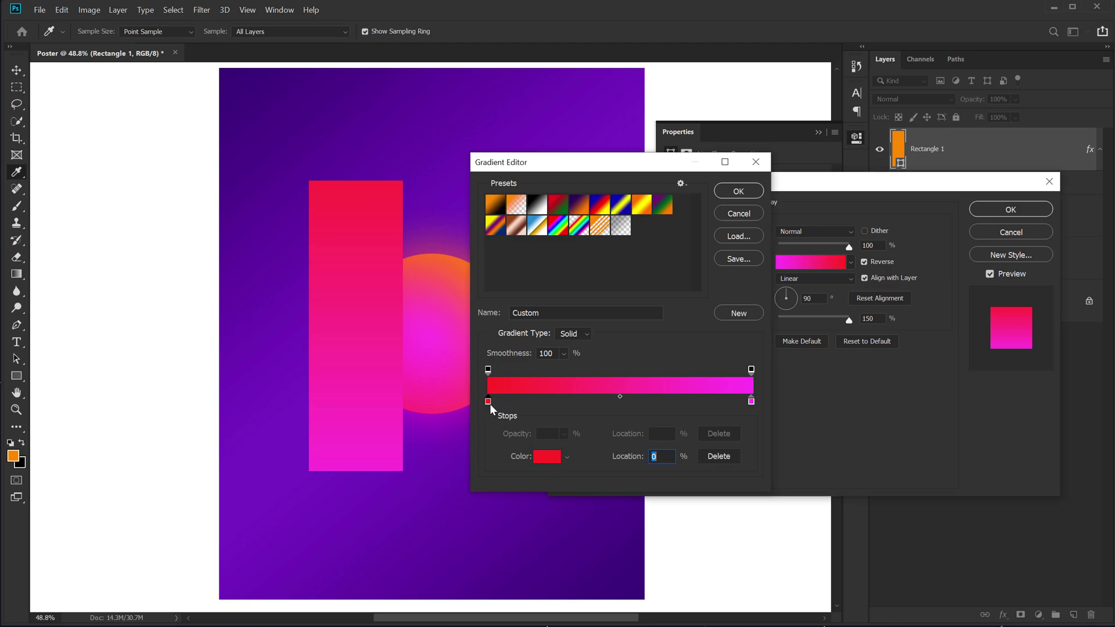
{"action": "left_click", "coordinate": [547, 456]}
{"action": "type", "text": "6d25ff"}
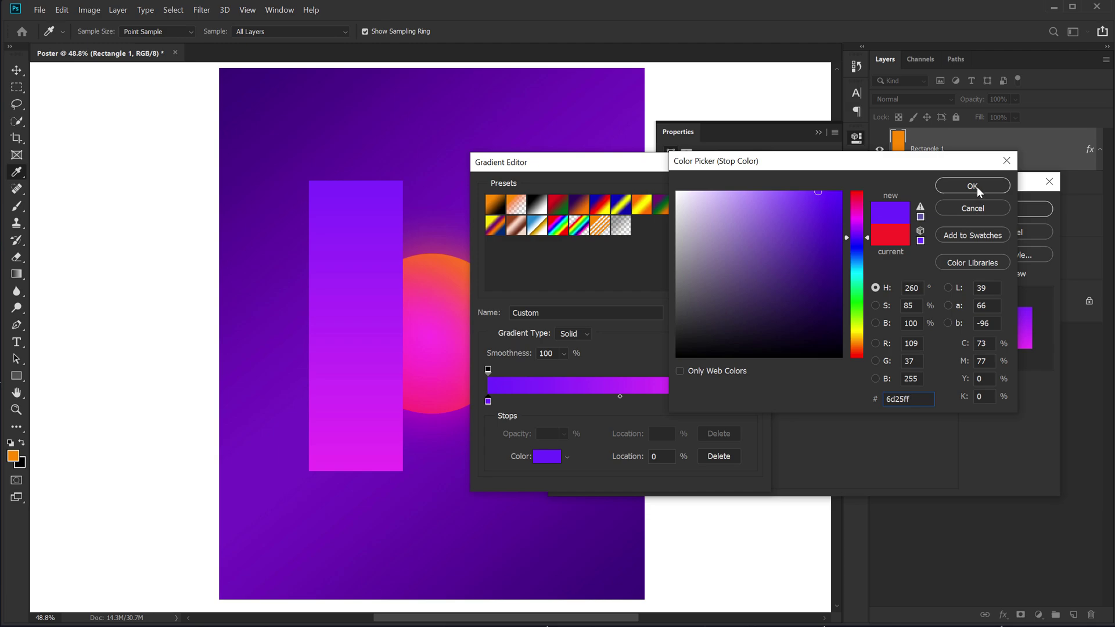
{"action": "left_click", "coordinate": [973, 185]}
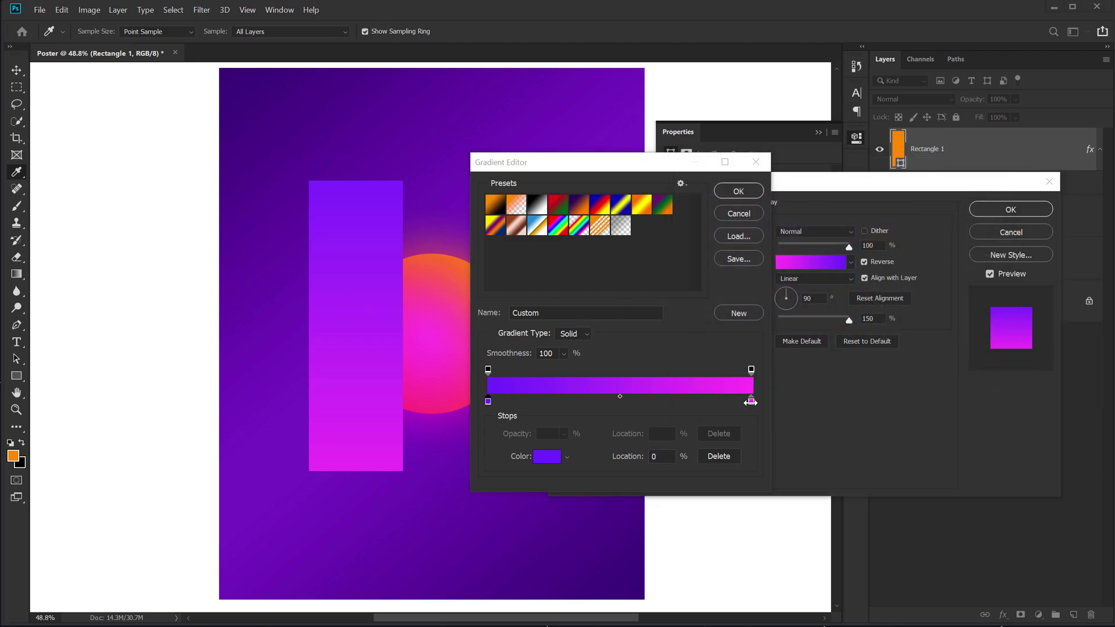
{"action": "left_click", "coordinate": [753, 403]}
{"action": "left_click", "coordinate": [547, 457]}
{"action": "type", "text": "af13ff"}
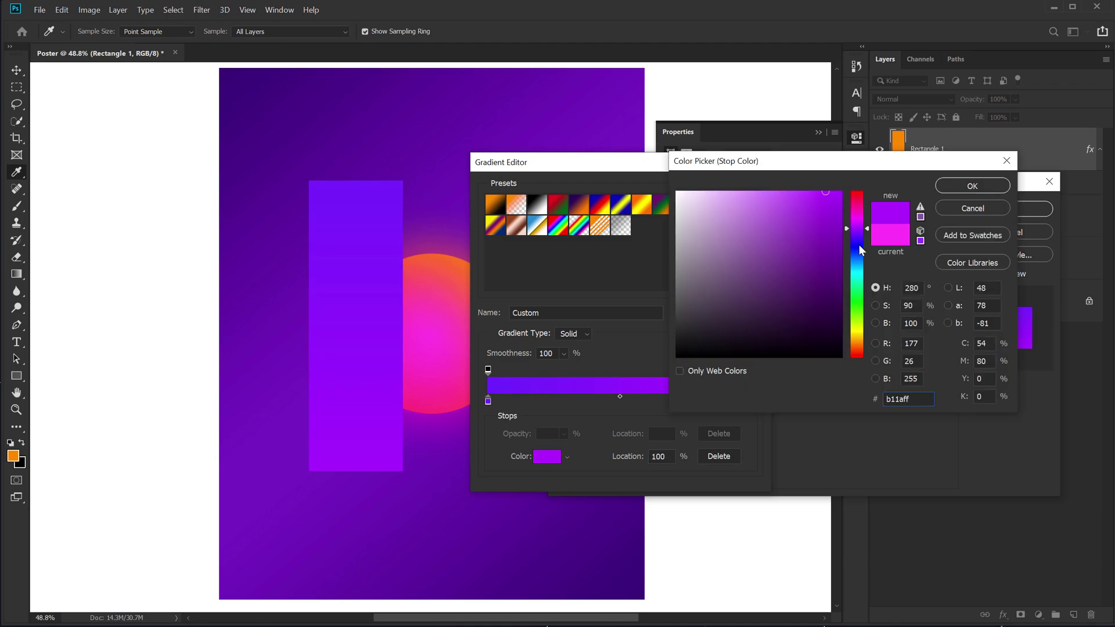
{"action": "left_click", "coordinate": [975, 189]}
{"action": "left_click", "coordinate": [738, 191]}
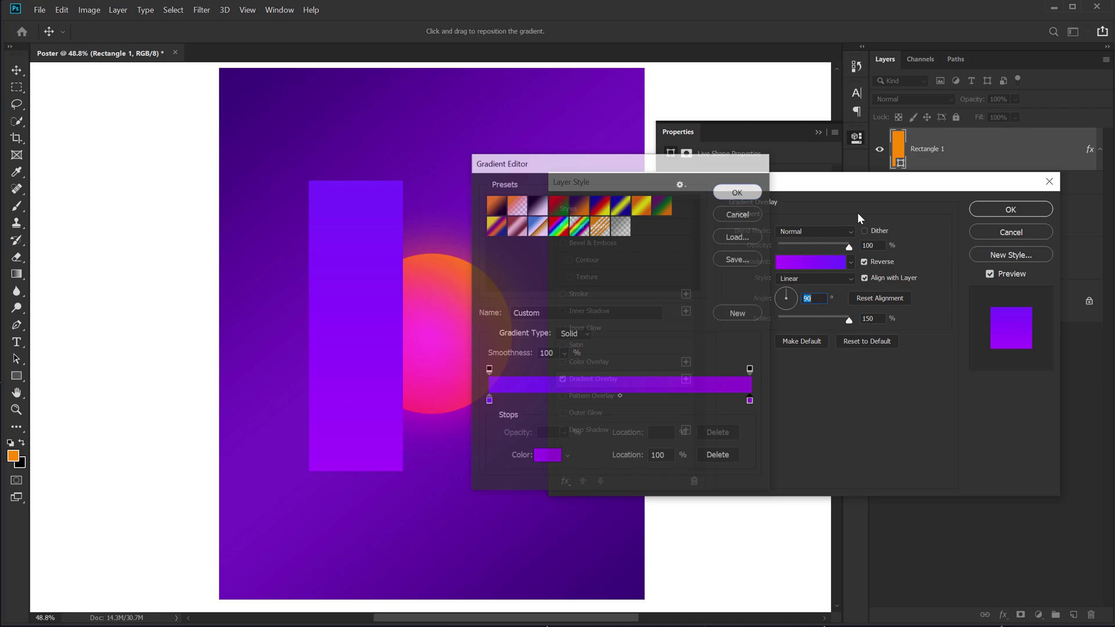
{"action": "left_click", "coordinate": [998, 208]}
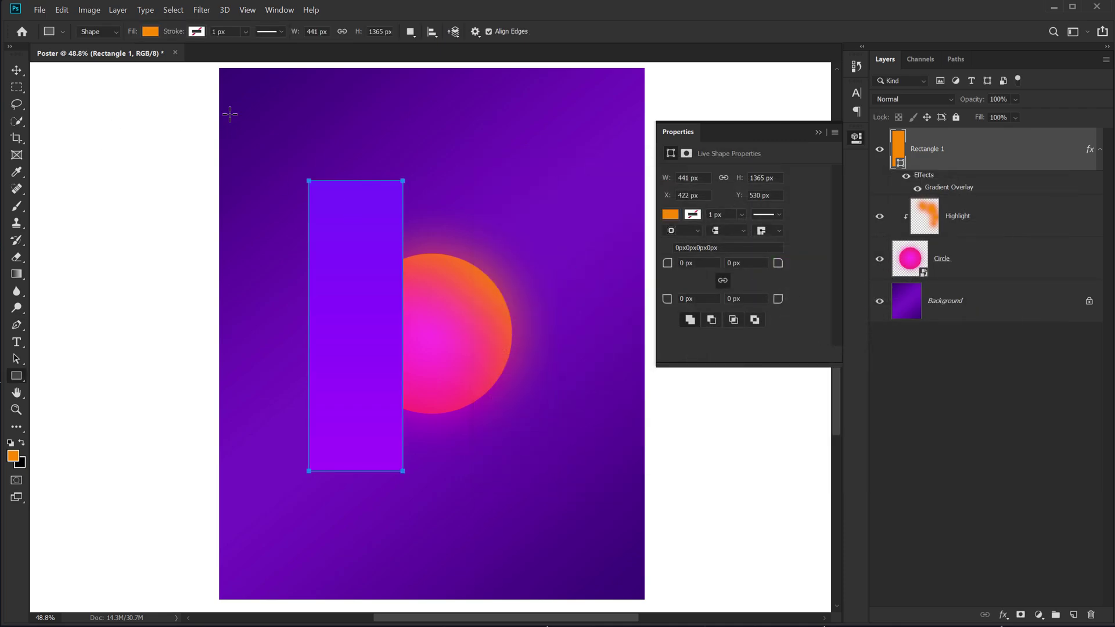
Nudge the rectangle slightly left and add a layer mask to it.
{"action": "left_click", "coordinate": [16, 70]}
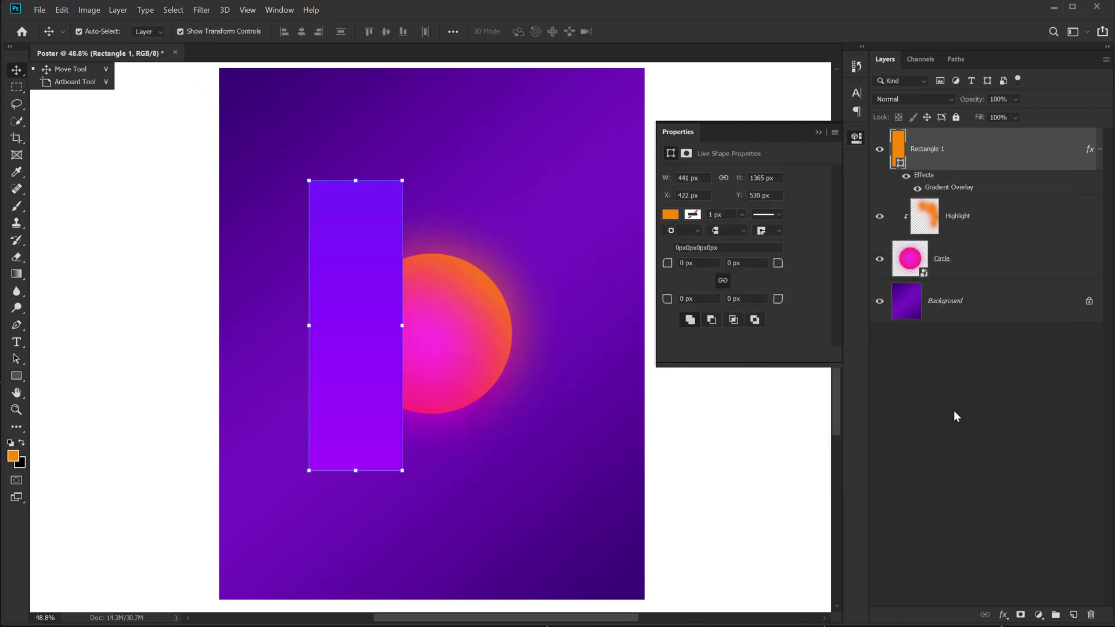
{"action": "left_click", "coordinate": [954, 410]}
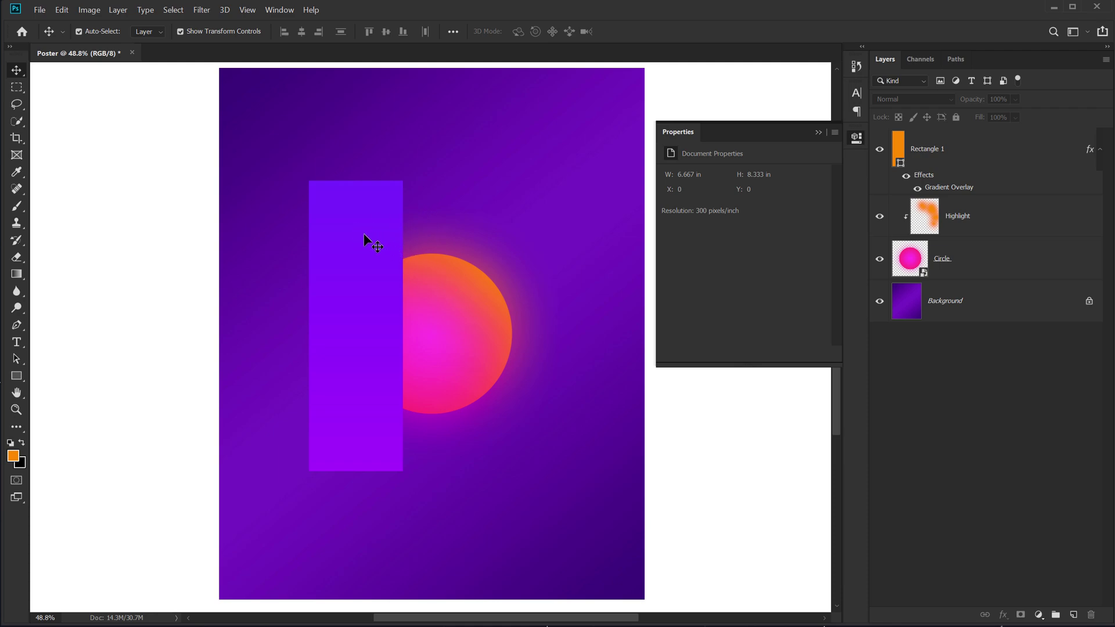
{"action": "left_click_drag", "start_coordinate": [363, 234], "coordinate": [353, 234]}
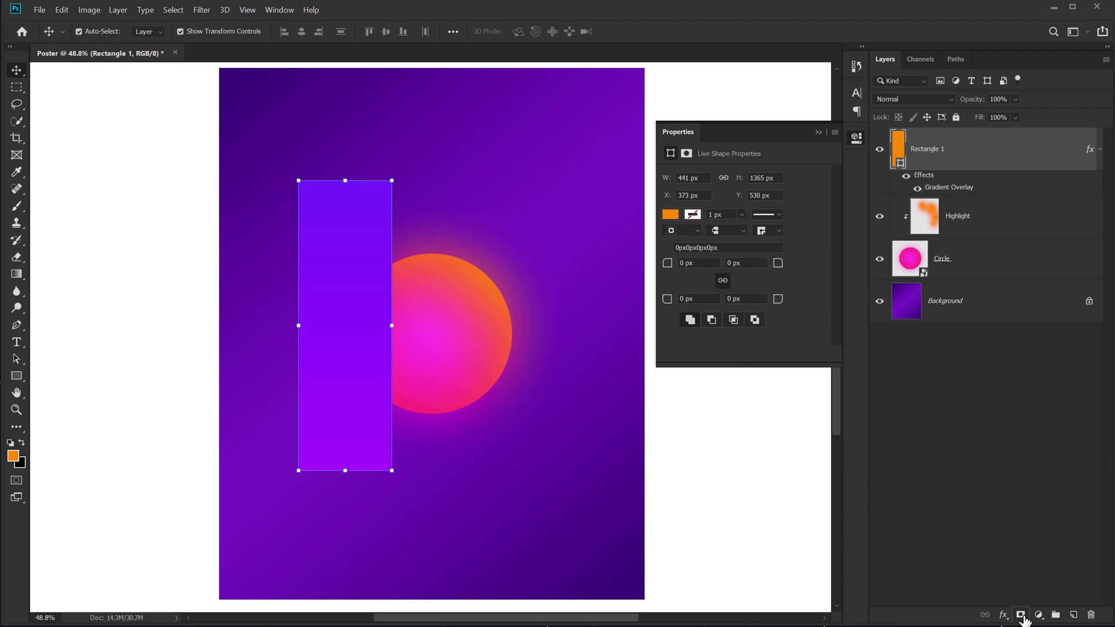
{"action": "left_click", "coordinate": [1021, 615]}
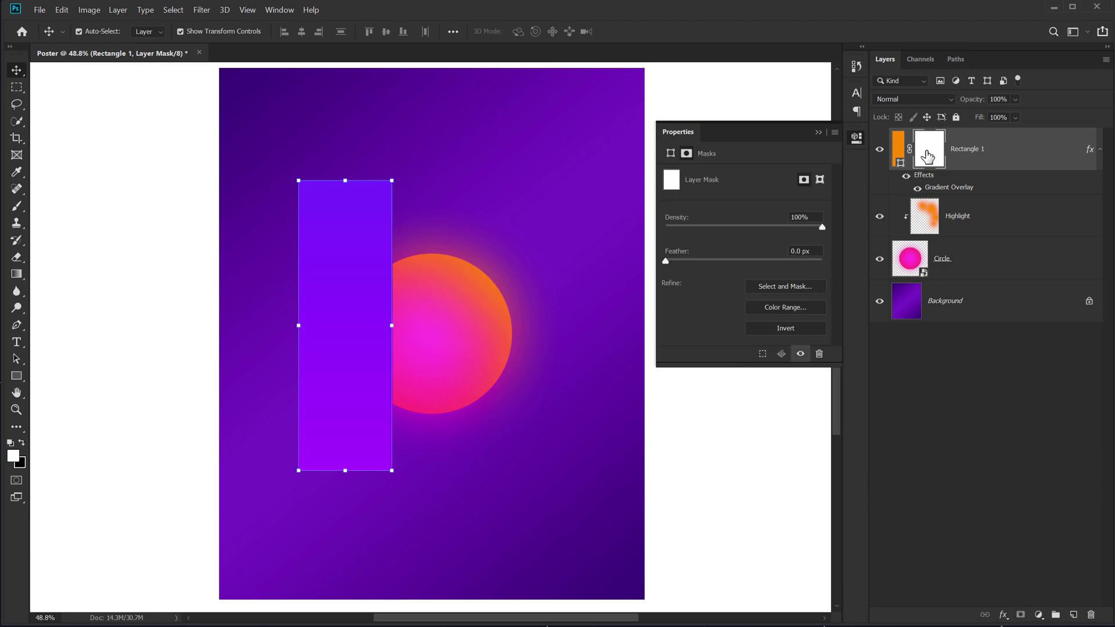
Try a black brush stroke on the mask over the circle, then restore it with white.
{"action": "key", "text": "b"}
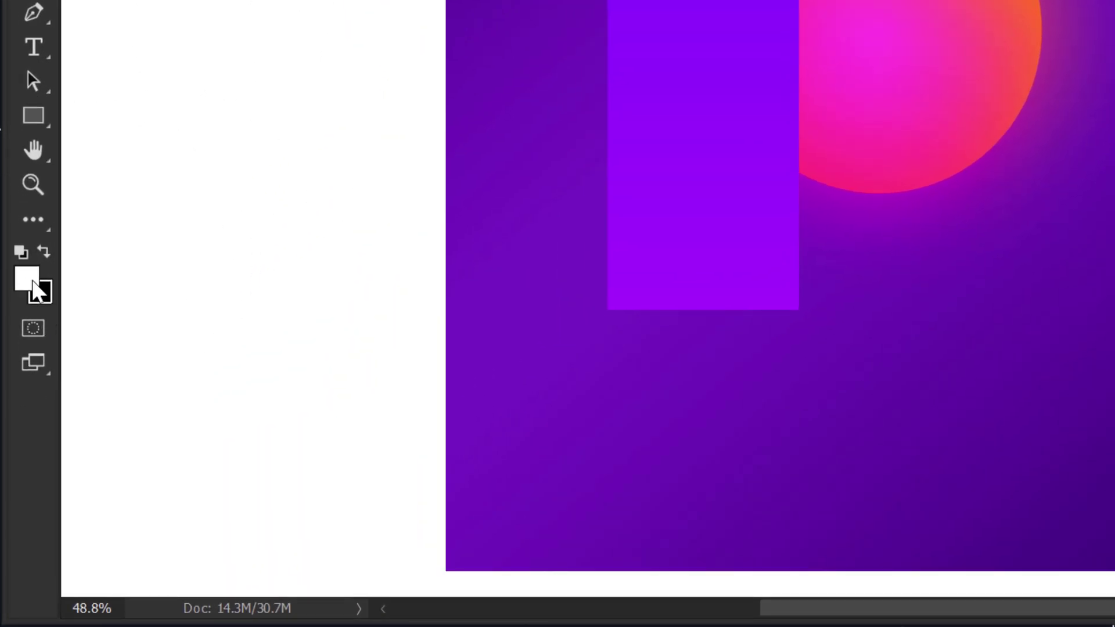
{"action": "left_click", "coordinate": [46, 254]}
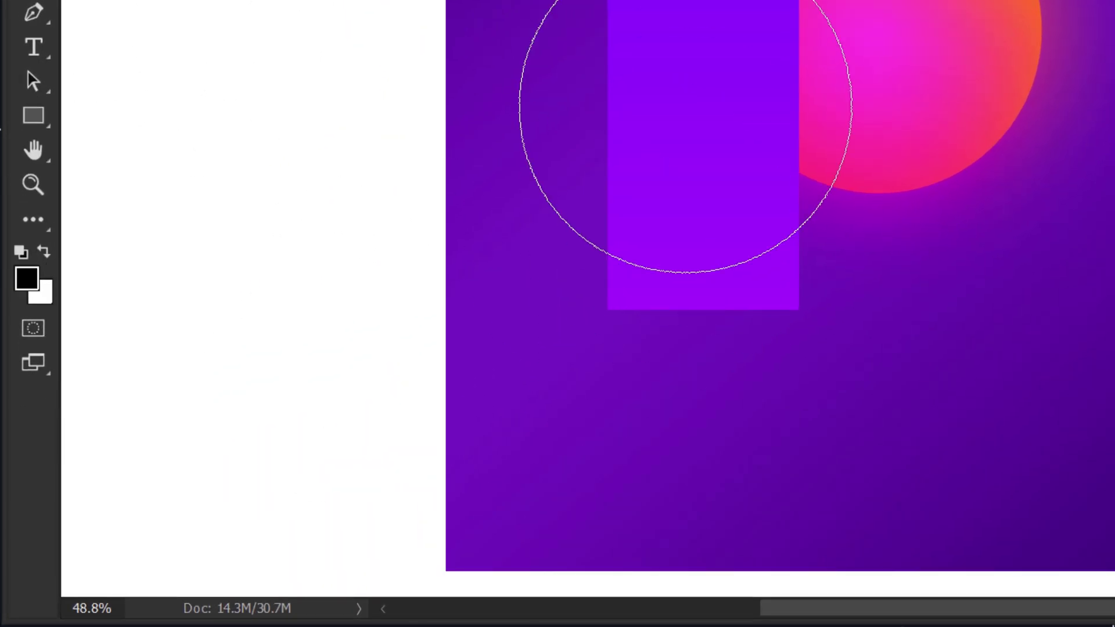
{"action": "key", "text": "x"}
{"action": "key", "text": "x"}
{"action": "key", "text": "x"}
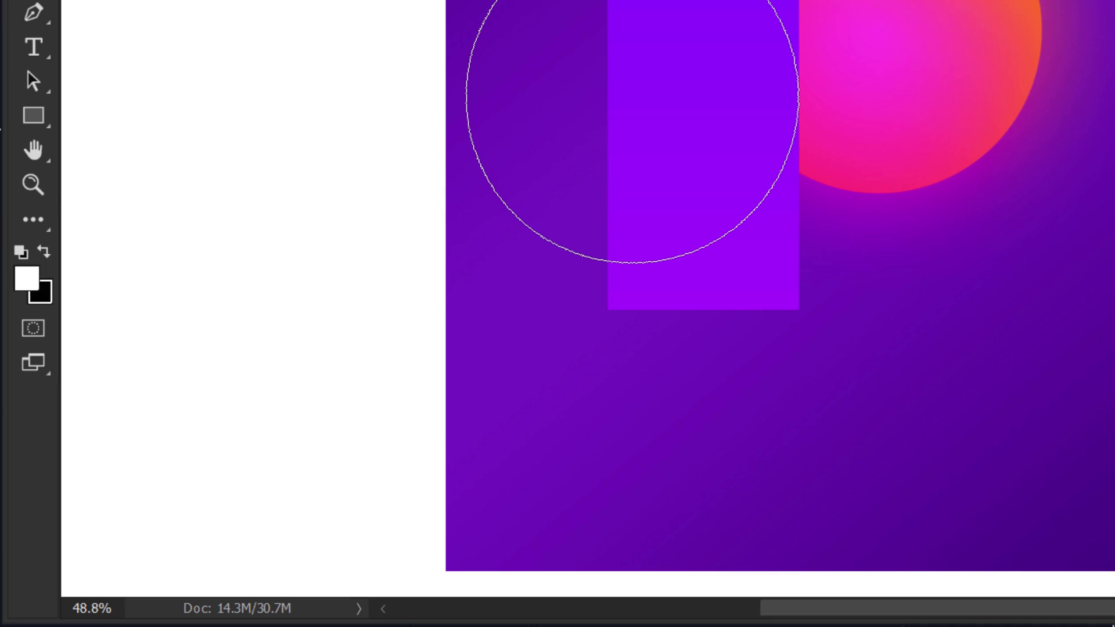
{"action": "key", "text": "x"}
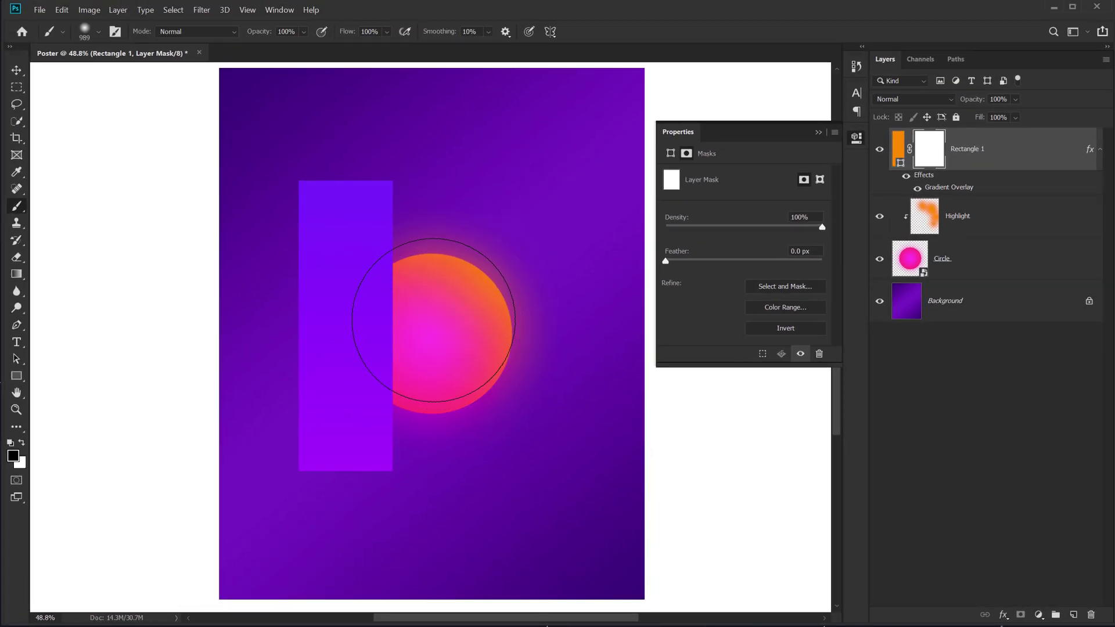
{"action": "left_click", "coordinate": [432, 336]}
{"action": "key", "text": "x"}
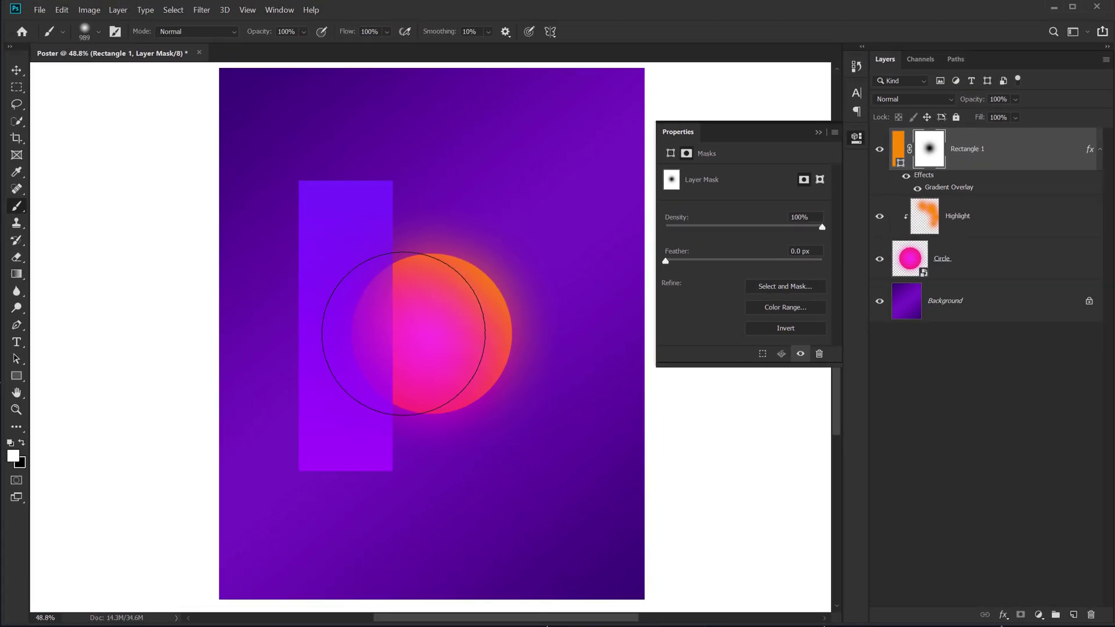
{"action": "left_click", "coordinate": [393, 331]}
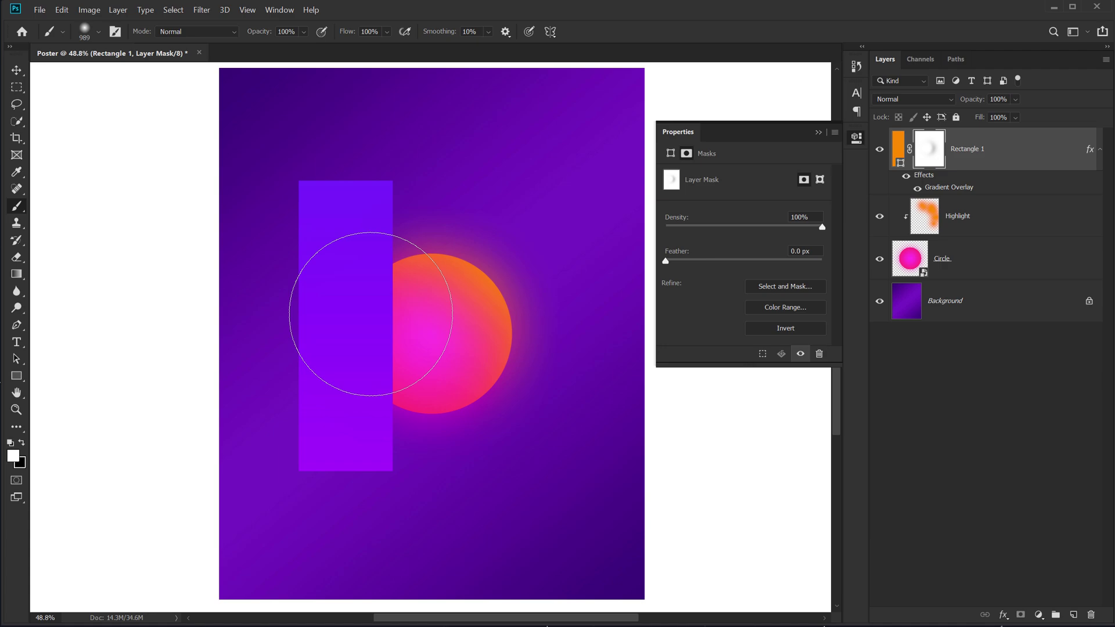
{"action": "key", "text": "x"}
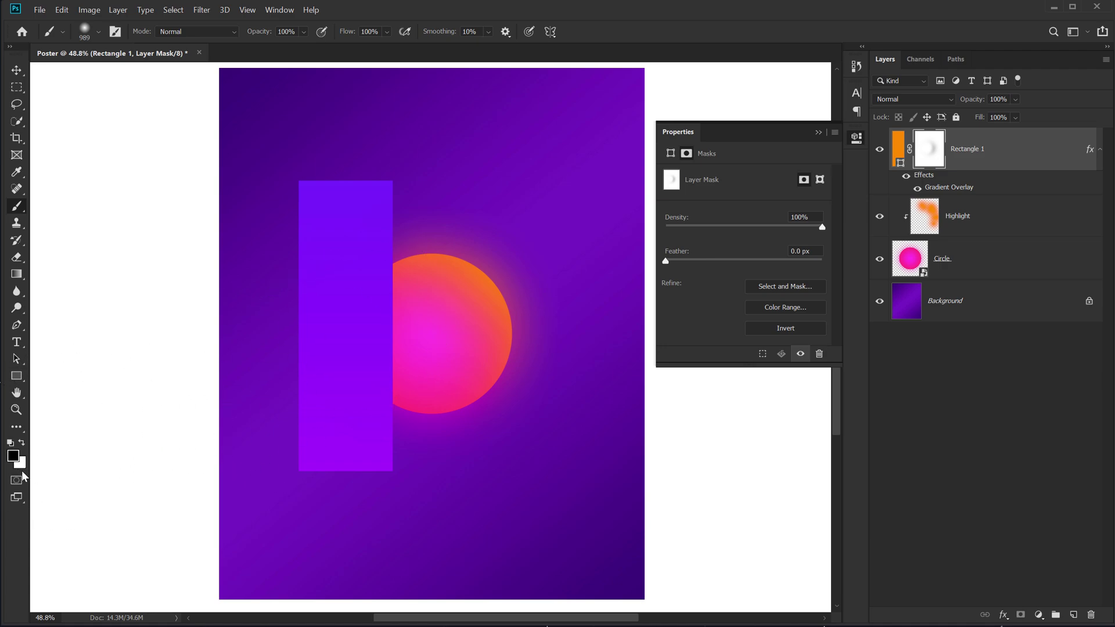
Resize the soft brush to about 759 px and paint black over the circle overlap.
{"action": "mouse_move", "coordinate": [399, 304]}
{"action": "left_mouse_down"}
{"action": "mouse_move", "coordinate": [367, 312]}
{"action": "mouse_move", "coordinate": [402, 265]}
{"action": "mouse_move", "coordinate": [473, 335]}
{"action": "mouse_move", "coordinate": [399, 236]}
{"action": "mouse_move", "coordinate": [398, 324]}
{"action": "mouse_move", "coordinate": [341, 204]}
{"action": "mouse_move", "coordinate": [297, 251]}
{"action": "left_mouse_up"}
{"action": "key", "text": "x"}
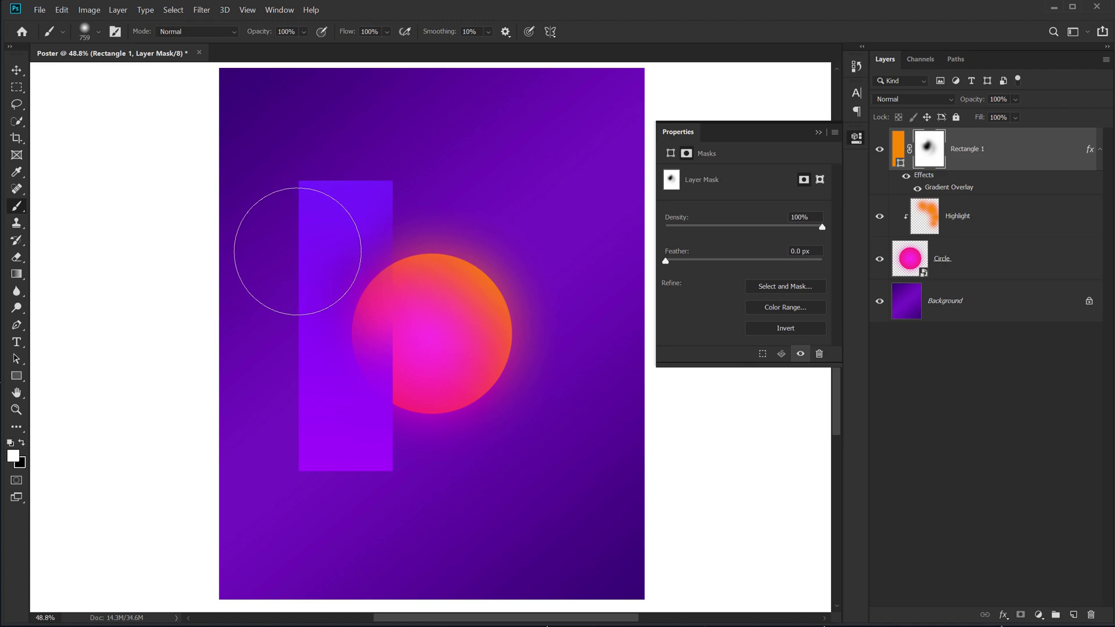
{"action": "key", "text": "x"}
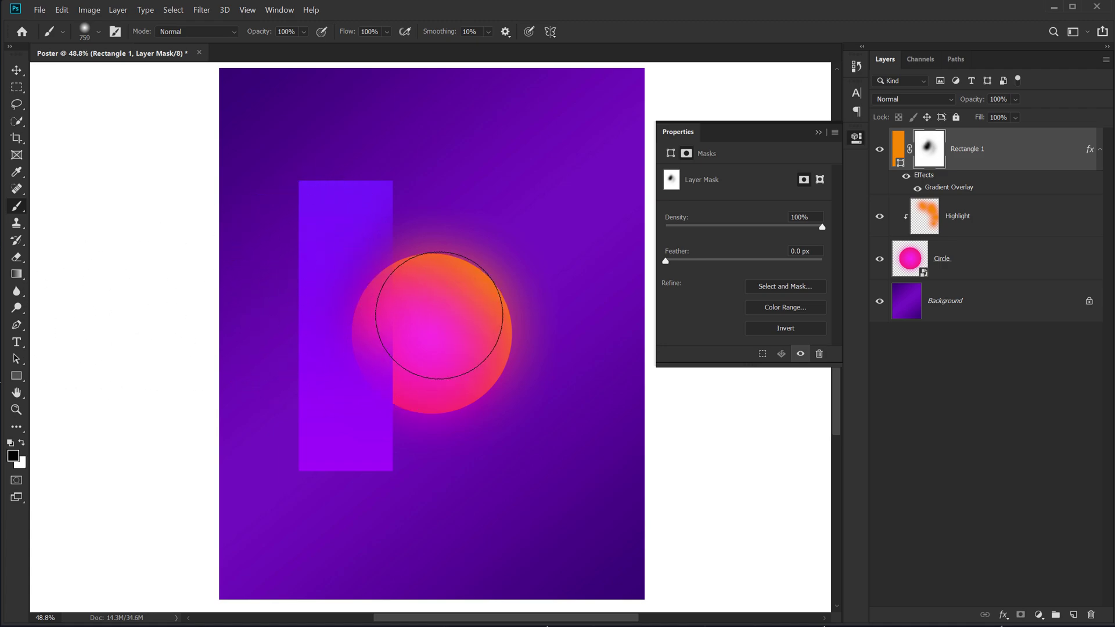
{"action": "mouse_move", "coordinate": [439, 316]}
{"action": "left_mouse_down"}
{"action": "mouse_move", "coordinate": [447, 261]}
{"action": "mouse_move", "coordinate": [465, 291]}
{"action": "mouse_move", "coordinate": [456, 306]}
{"action": "left_mouse_up"}
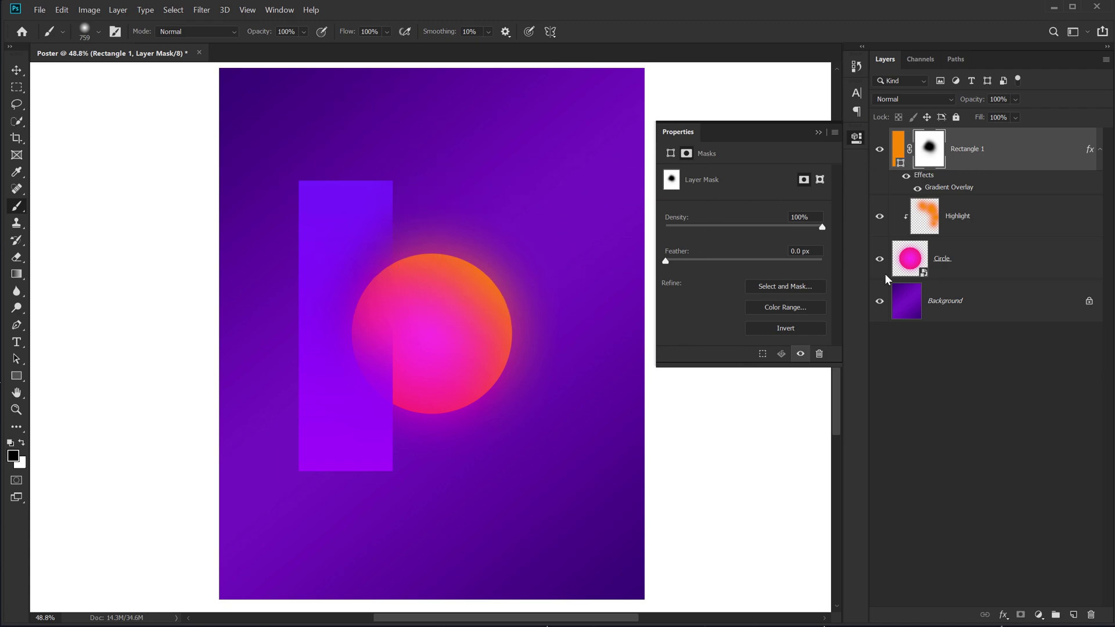
{"action": "left_click", "coordinate": [995, 151]}
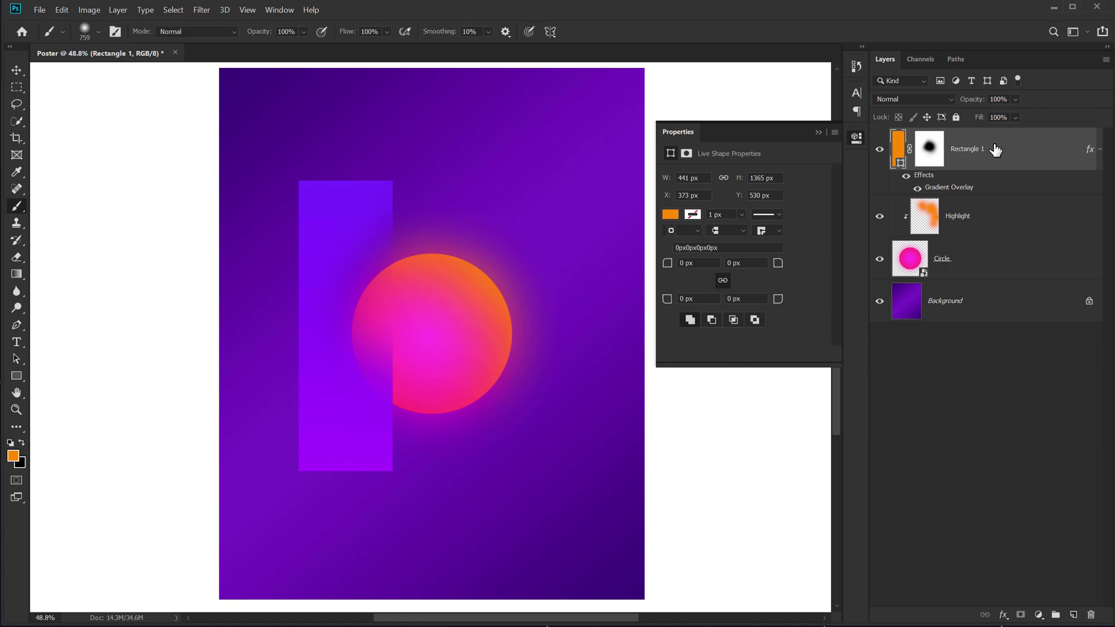
Duplicate Rectangle 1 and move the copy down and right past the circle.
{"action": "key", "text": "ctrl+j"}
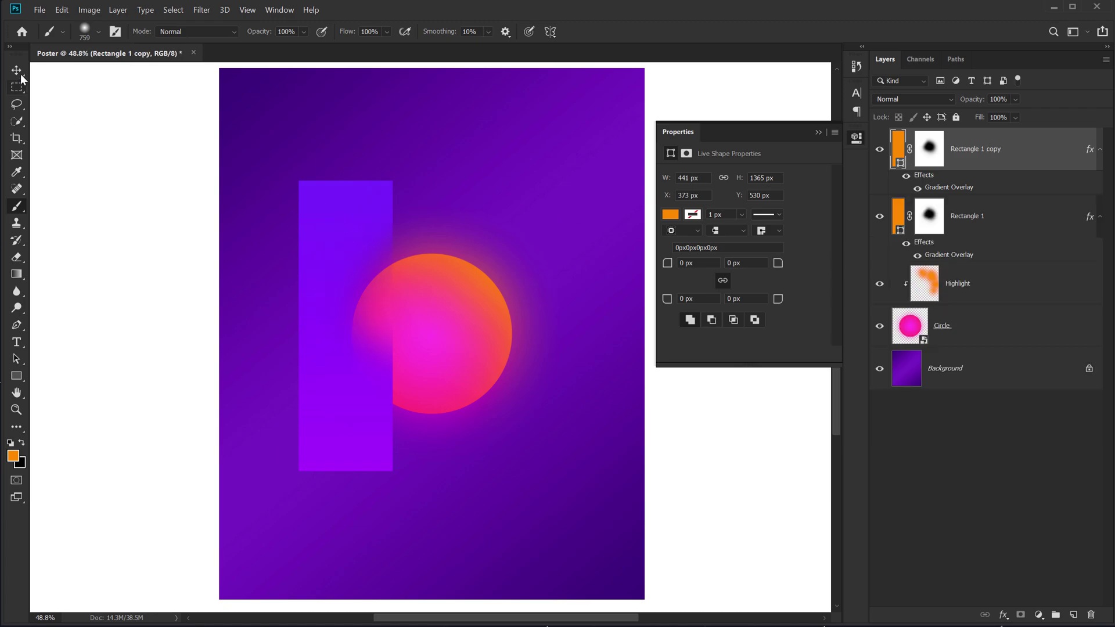
{"action": "left_click", "coordinate": [17, 71]}
{"action": "mouse_move", "coordinate": [334, 265]}
{"action": "left_mouse_down"}
{"action": "mouse_move", "coordinate": [489, 343]}
{"action": "mouse_move", "coordinate": [494, 392]}
{"action": "left_mouse_up"}
Replace the copy's mask with a fresh one, brush its top out in black, and collapse Properties.
{"action": "left_click", "coordinate": [935, 156]}
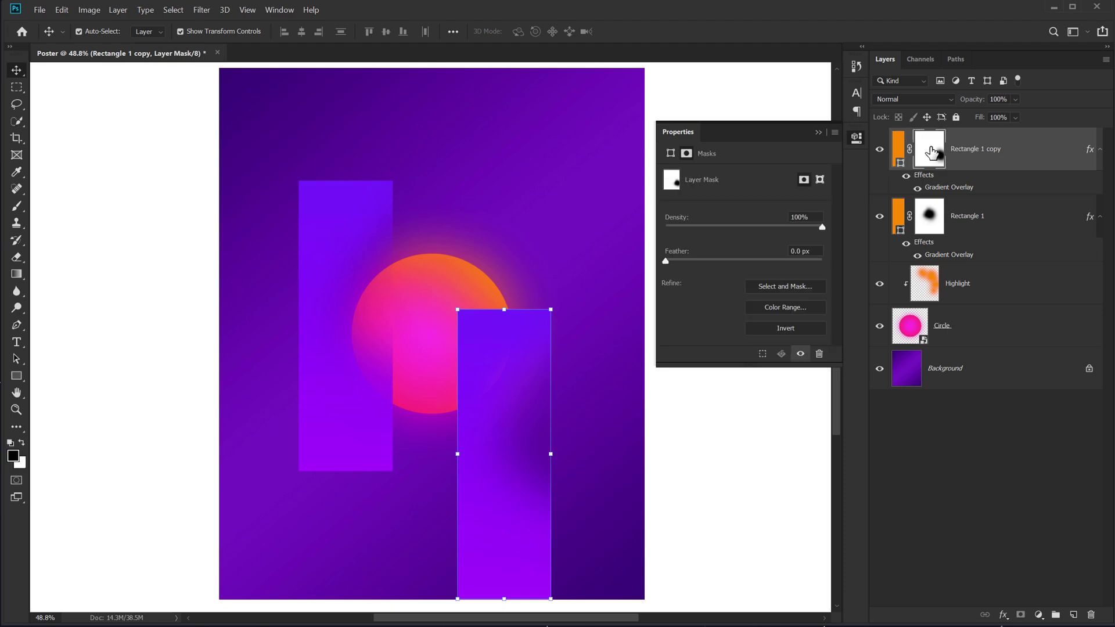
{"action": "right_click", "coordinate": [931, 152]}
{"action": "left_click", "coordinate": [975, 173]}
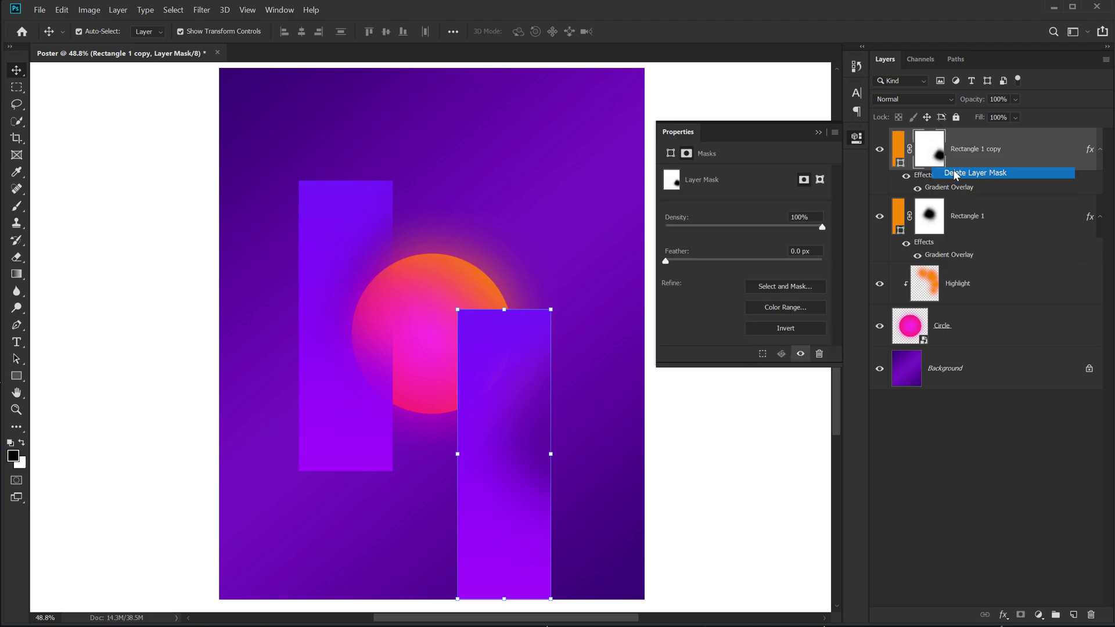
{"action": "left_click", "coordinate": [1020, 615]}
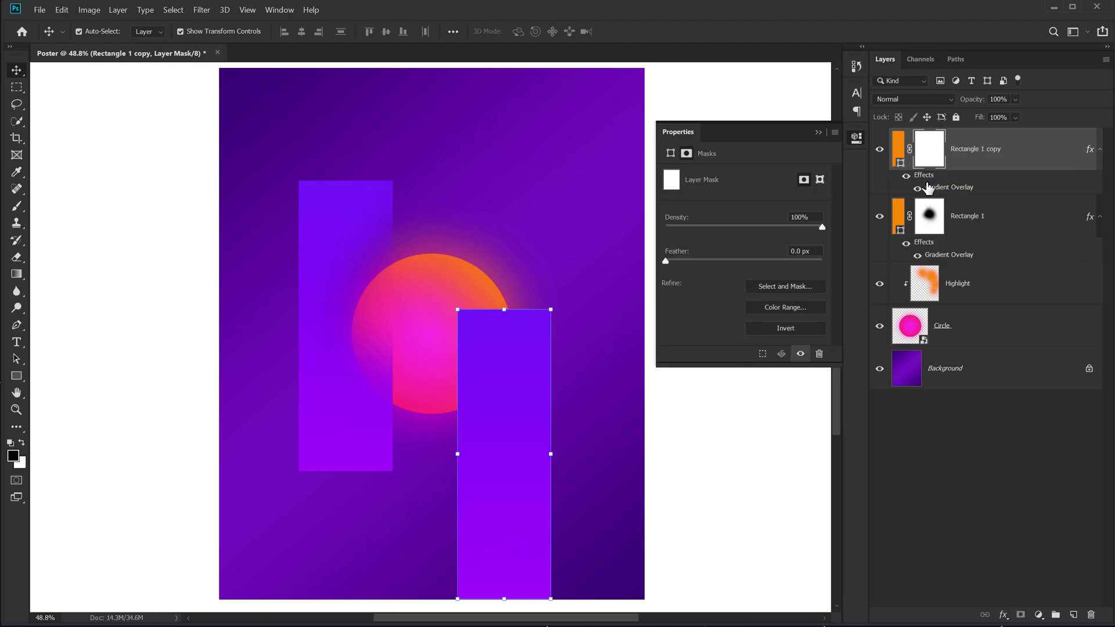
{"action": "key", "text": "b"}
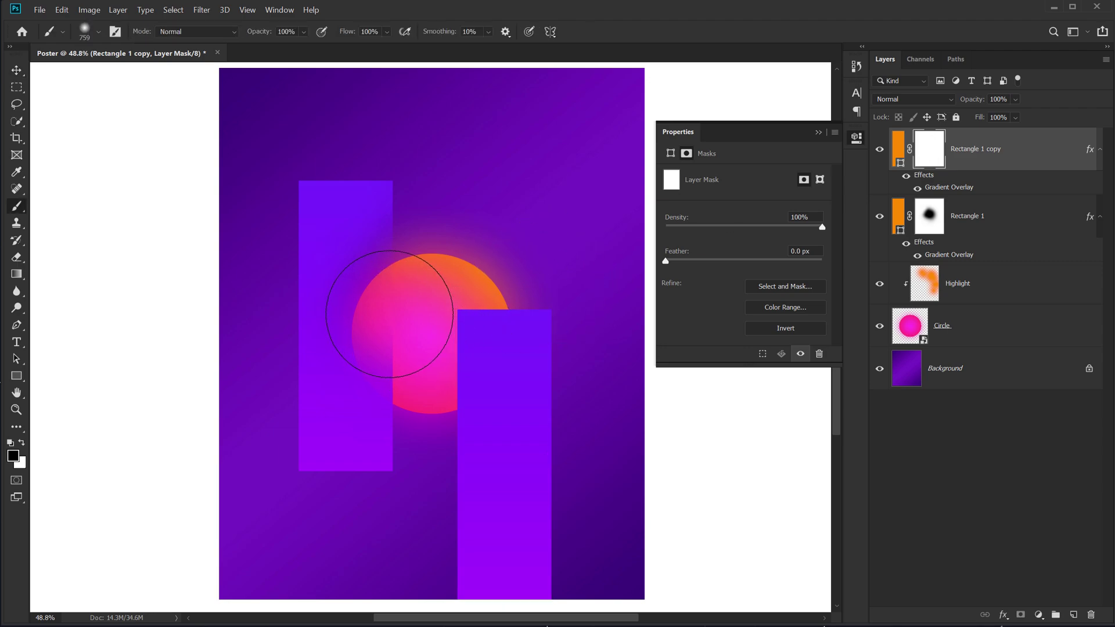
{"action": "mouse_move", "coordinate": [439, 311]}
{"action": "left_mouse_down"}
{"action": "mouse_move", "coordinate": [447, 290]}
{"action": "mouse_move", "coordinate": [462, 298]}
{"action": "left_mouse_up"}
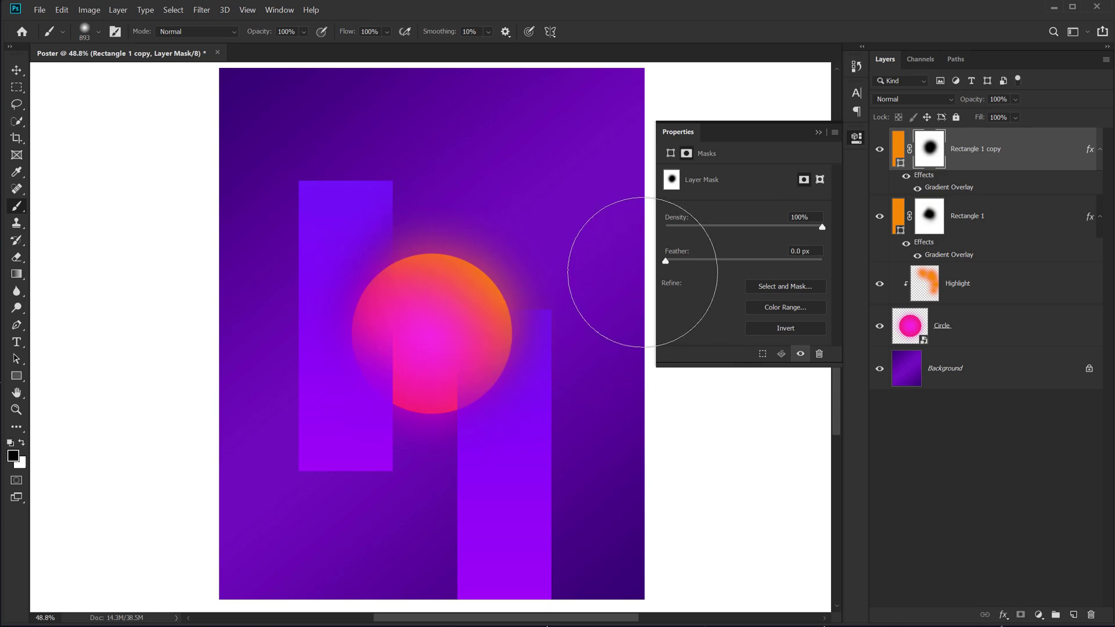
{"action": "left_click", "coordinate": [16, 69]}
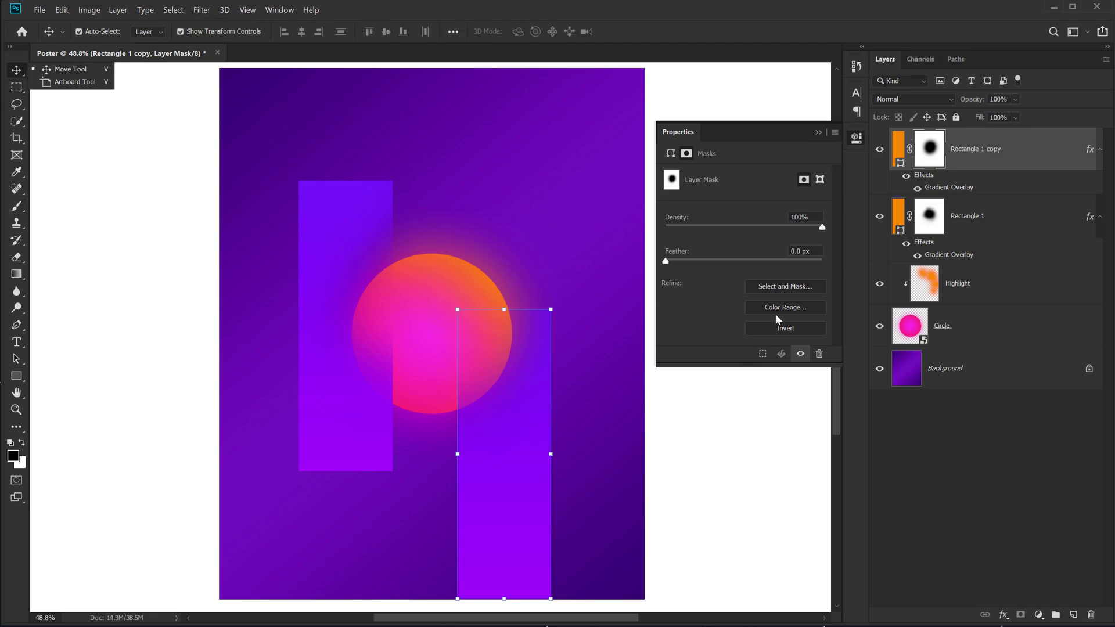
{"action": "left_click", "coordinate": [896, 486]}
{"action": "left_click", "coordinate": [818, 133]}
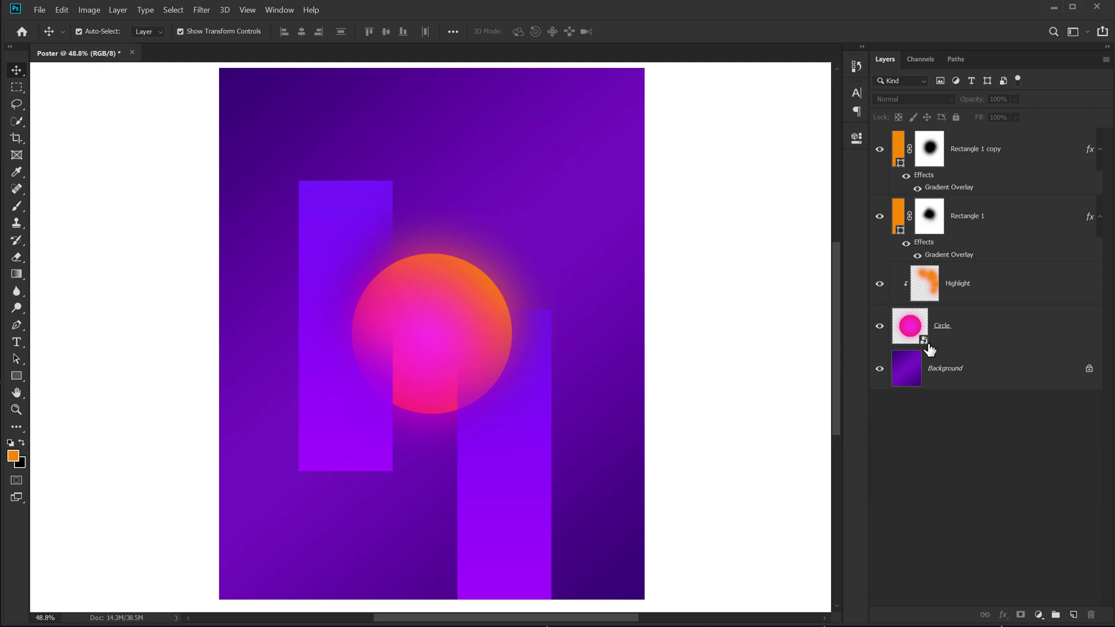
Duplicate the Circle layer and move the original to the top of the layer stack.
{"action": "left_click", "coordinate": [968, 328]}
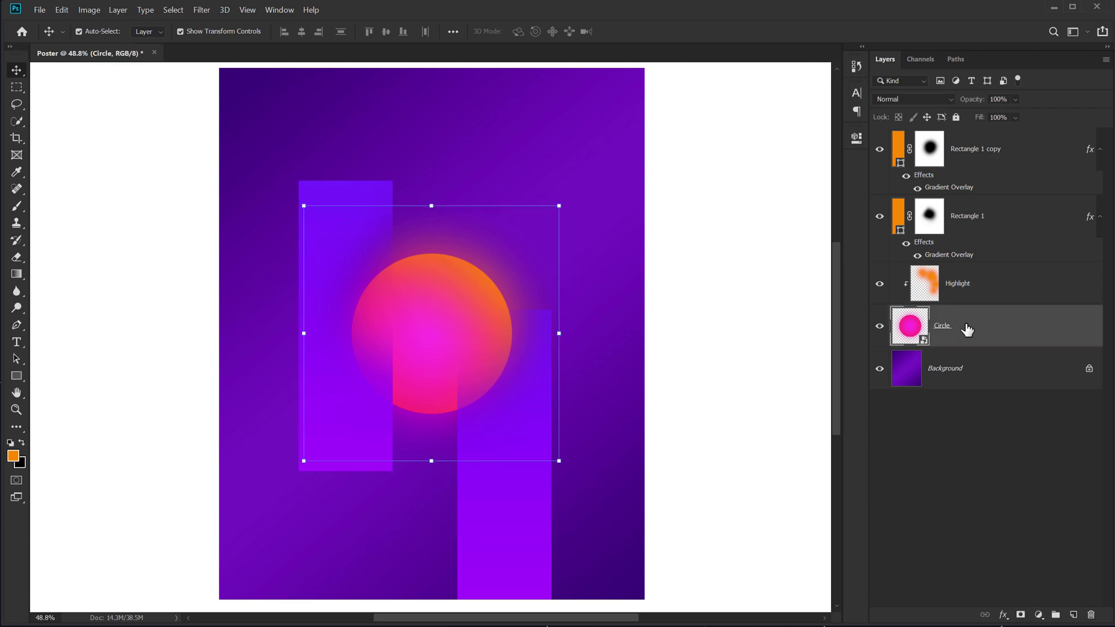
{"action": "key", "text": "ctrl+j"}
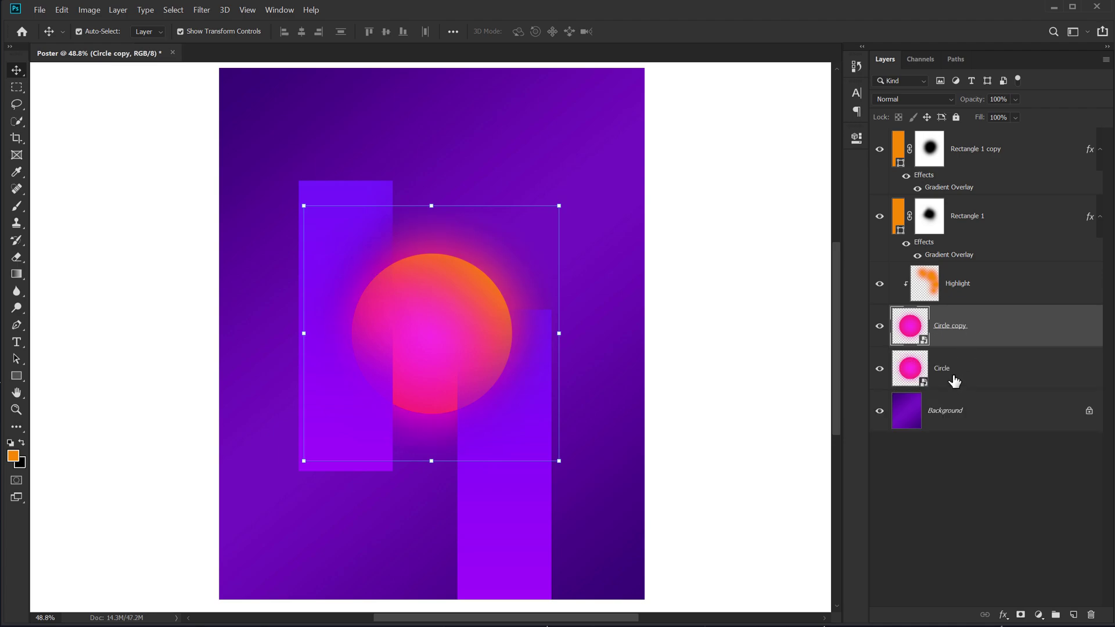
{"action": "left_click", "coordinate": [944, 380]}
{"action": "left_click_drag", "start_coordinate": [939, 373], "coordinate": [967, 136]}
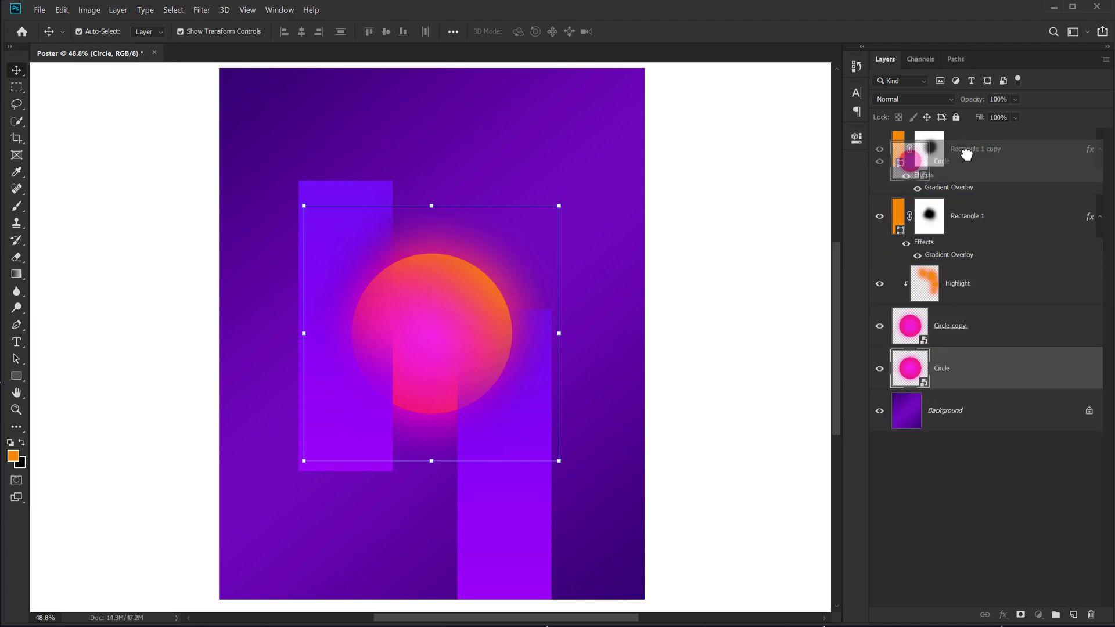
Place the circle partly off the top-right corner and set its blend mode to Overlay.
{"action": "left_click_drag", "start_coordinate": [394, 364], "coordinate": [577, 221]}
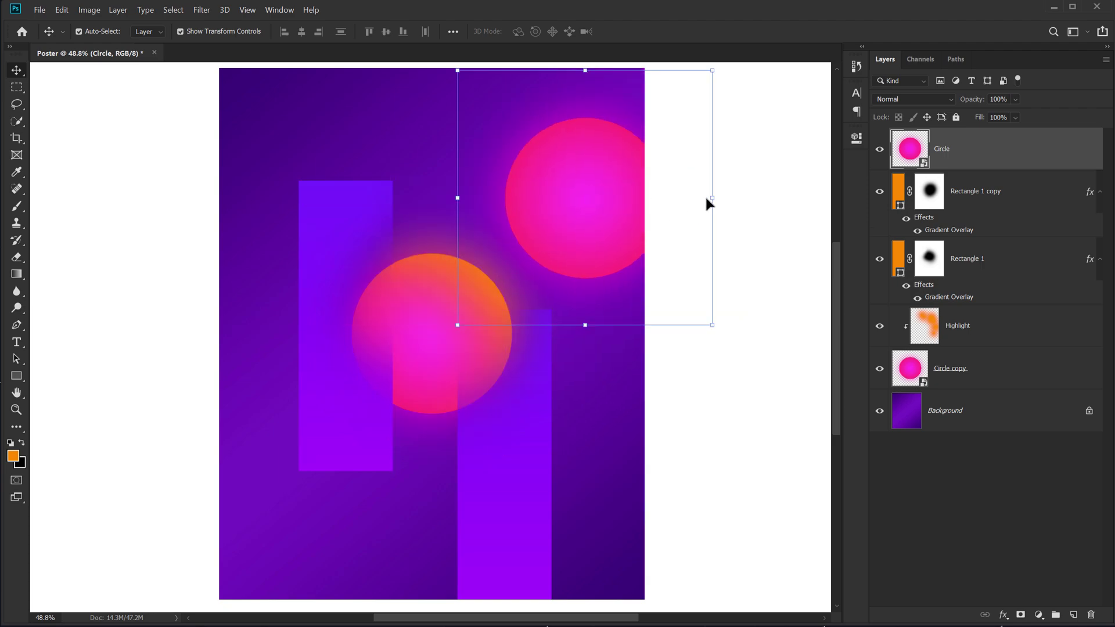
{"action": "left_click_drag", "start_coordinate": [585, 203], "coordinate": [607, 75]}
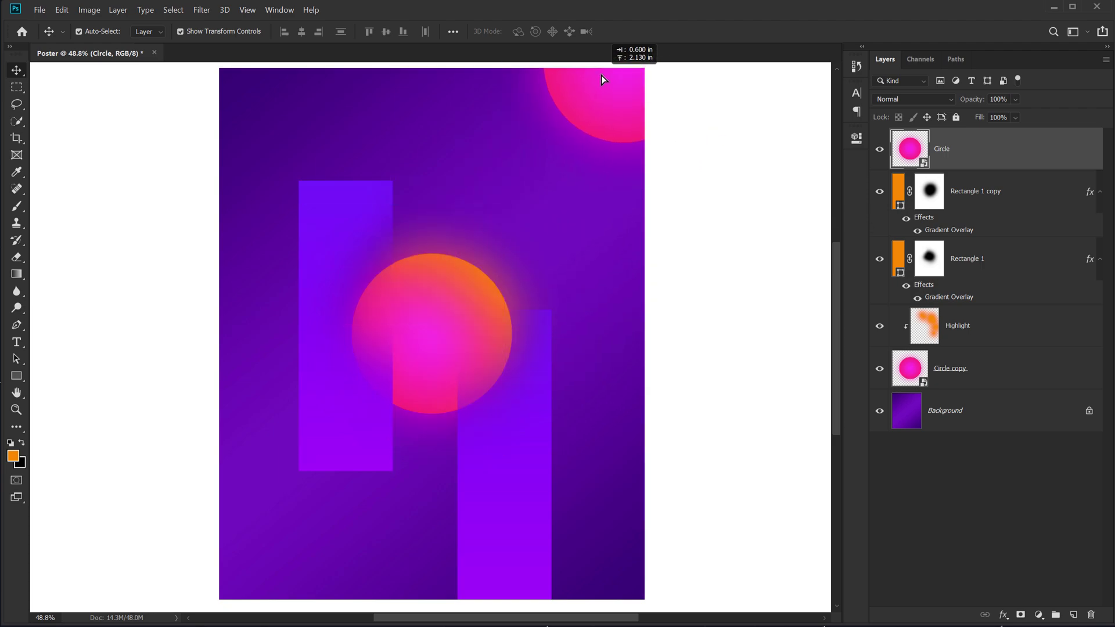
{"action": "scroll", "coordinate": [519, 264], "scroll_direction": "down", "scroll_amount": 3}
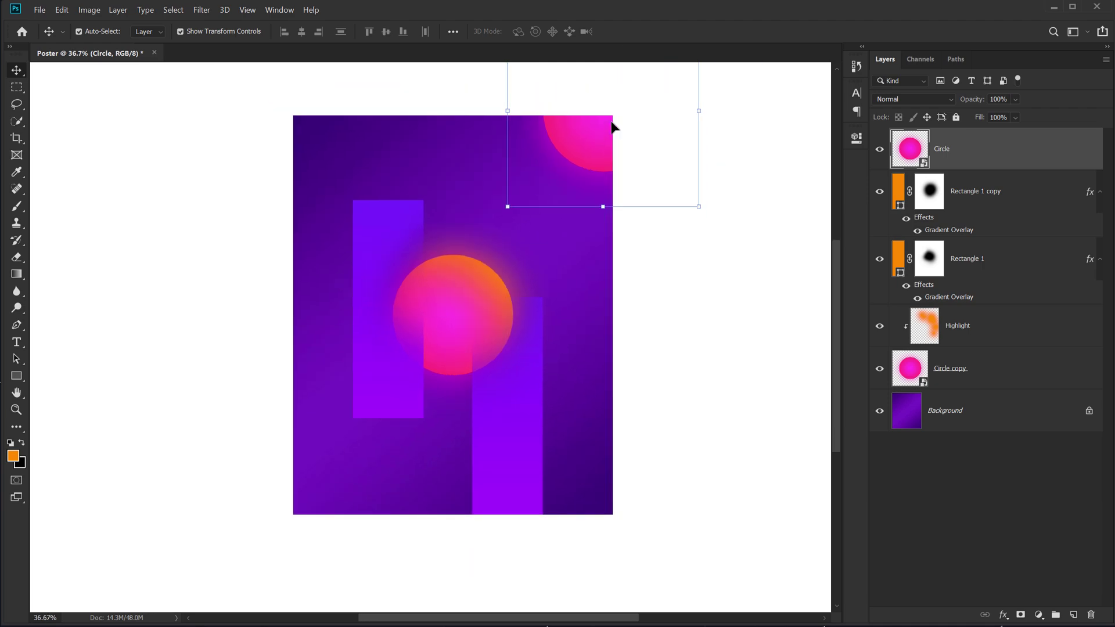
{"action": "mouse_move", "coordinate": [604, 140]}
{"action": "left_mouse_down"}
{"action": "mouse_move", "coordinate": [603, 121]}
{"action": "mouse_move", "coordinate": [608, 132]}
{"action": "left_mouse_up"}
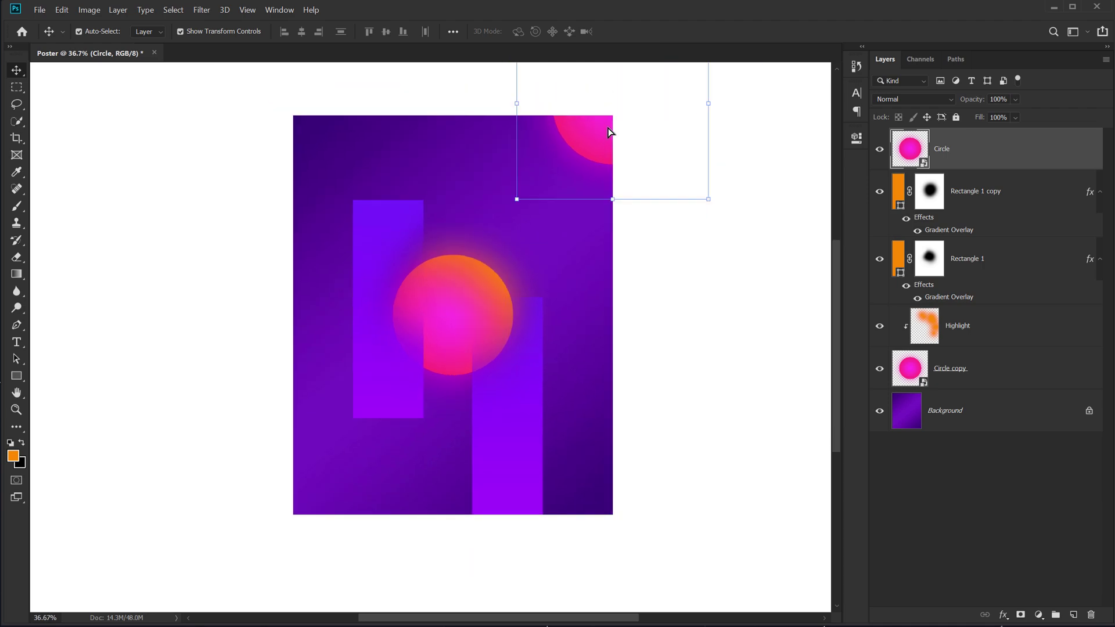
{"action": "left_click", "coordinate": [888, 103]}
{"action": "left_click", "coordinate": [918, 258]}
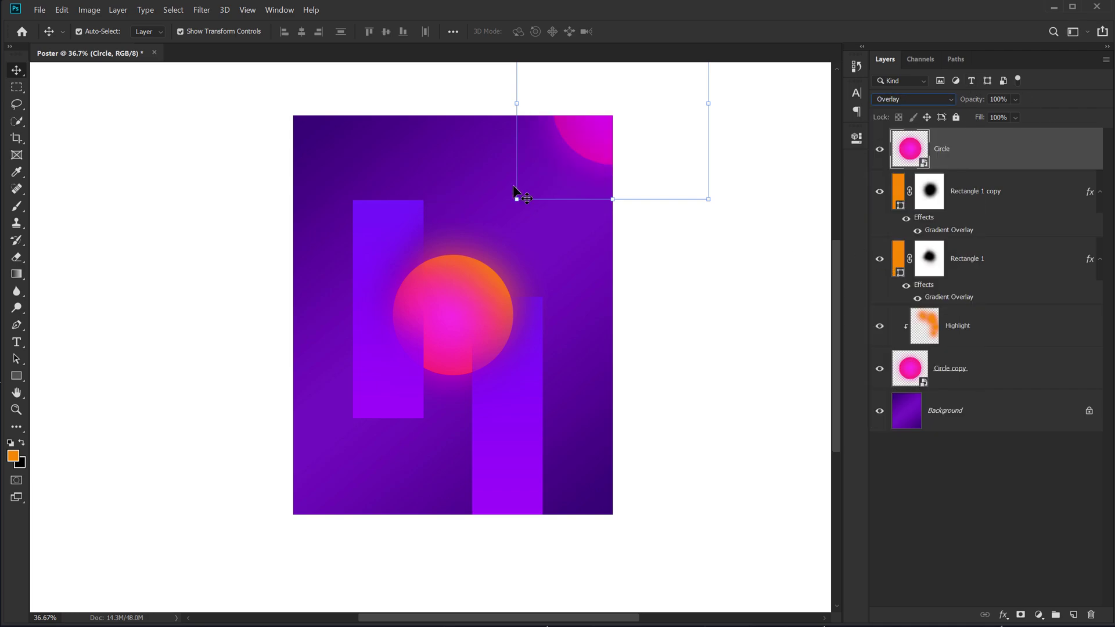
{"action": "left_click_drag", "start_coordinate": [600, 132], "coordinate": [607, 143]}
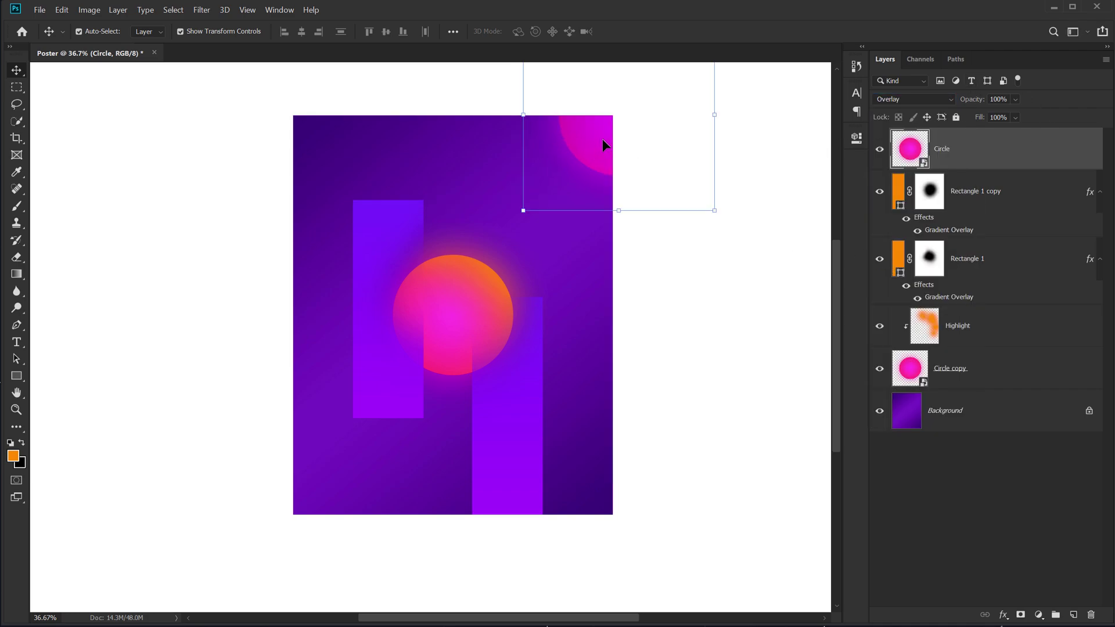
Alt-drag a circle copy to the left edge and scale it up.
{"action": "left_click_drag", "start_coordinate": [600, 144], "coordinate": [242, 338]}
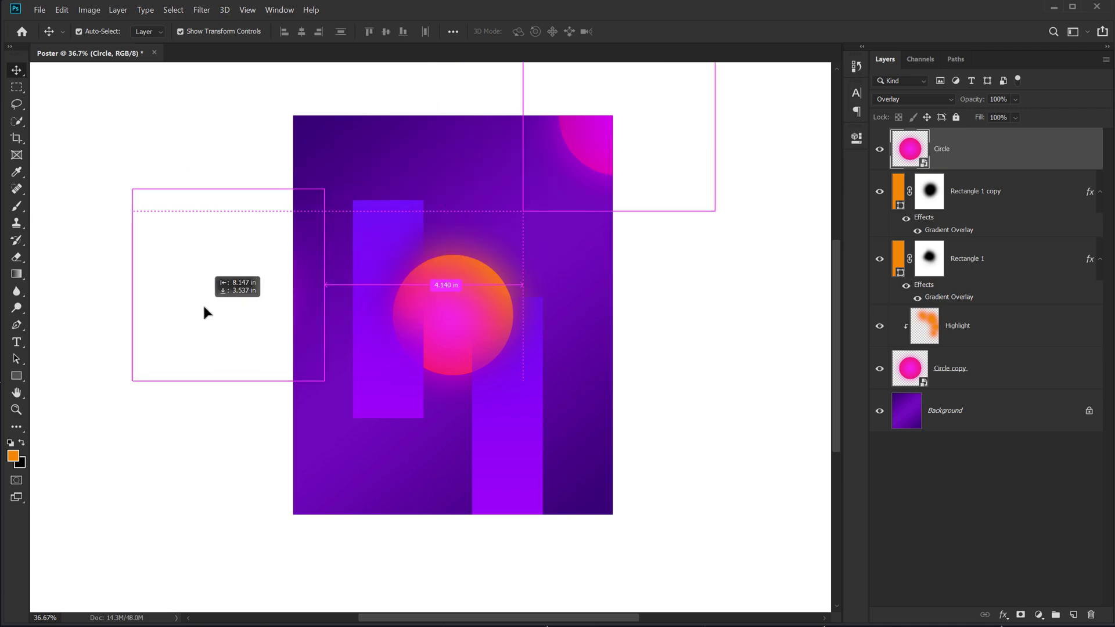
{"action": "left_click_drag", "start_coordinate": [356, 306], "coordinate": [393, 329]}
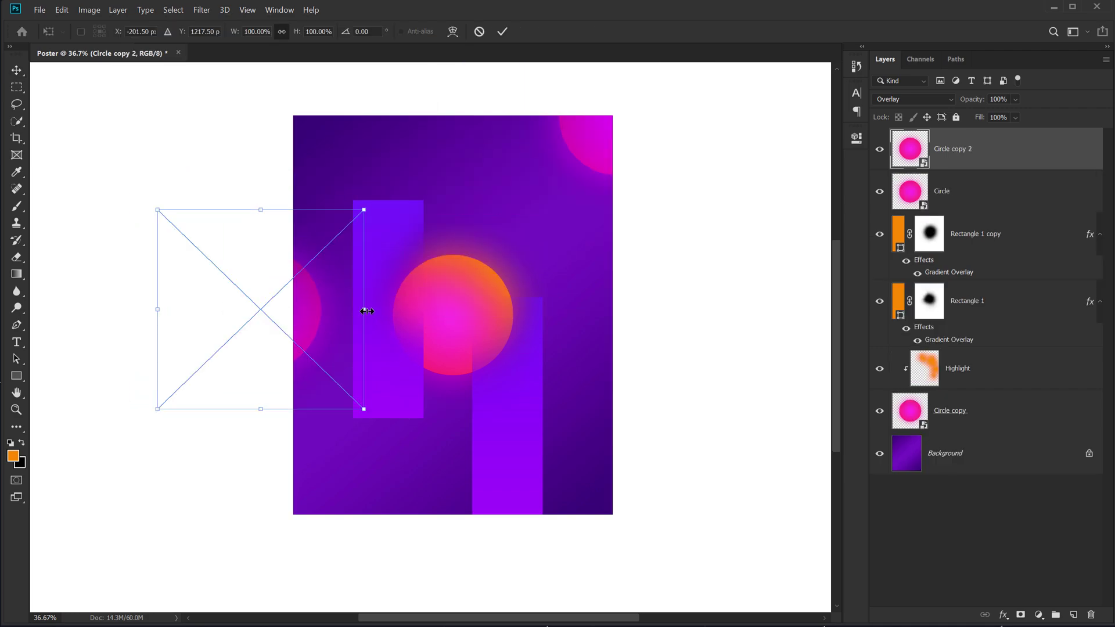
{"action": "left_click_drag", "start_coordinate": [307, 311], "coordinate": [280, 316]}
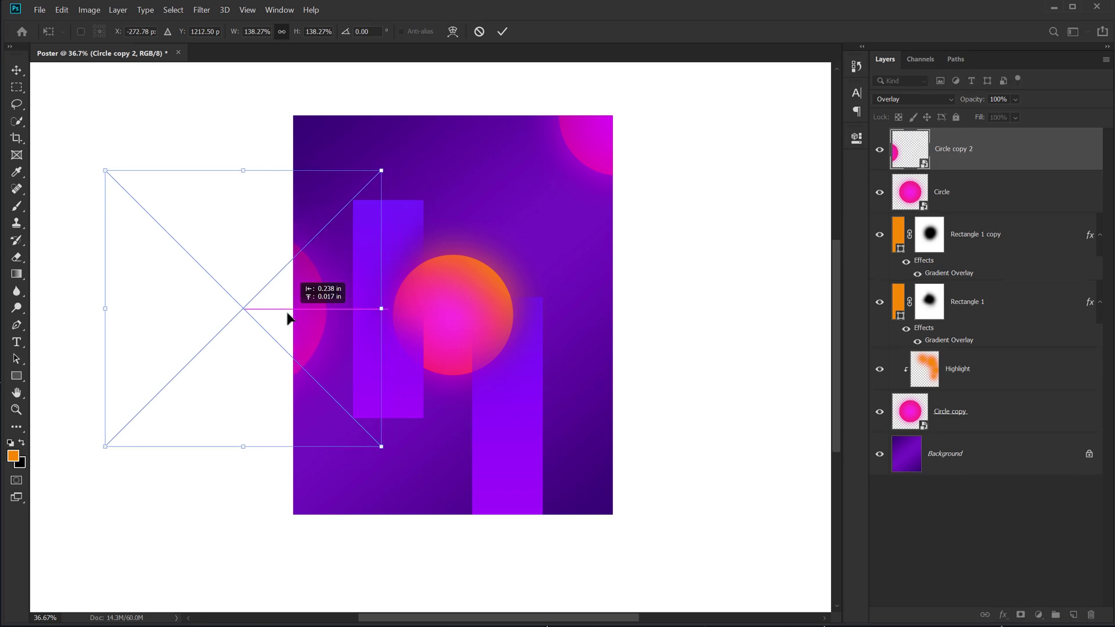
{"action": "key", "text": "Return"}
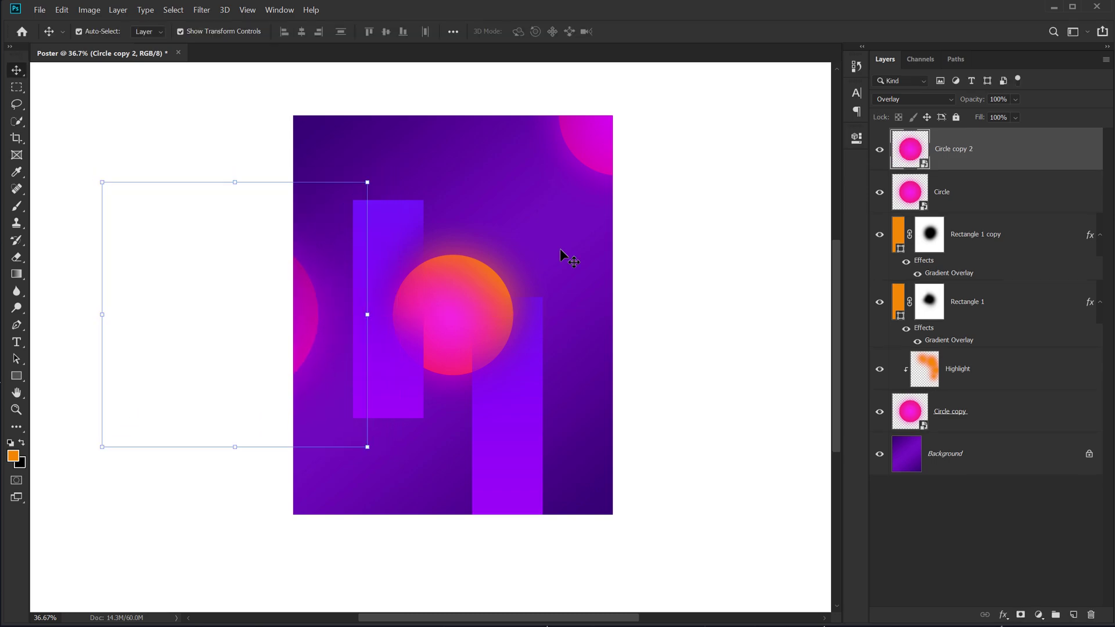
Alt-drag another circle copy to the bottom-right corner and resize it.
{"action": "left_click_drag", "start_coordinate": [302, 322], "coordinate": [707, 544]}
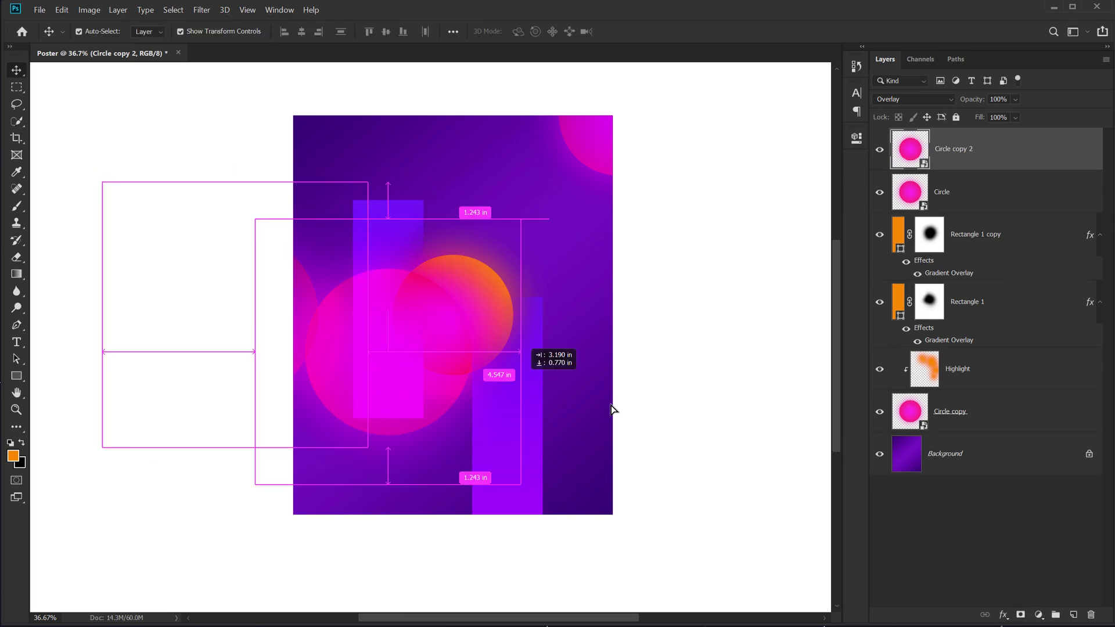
{"action": "scroll", "coordinate": [609, 419], "scroll_direction": "down", "scroll_amount": 2}
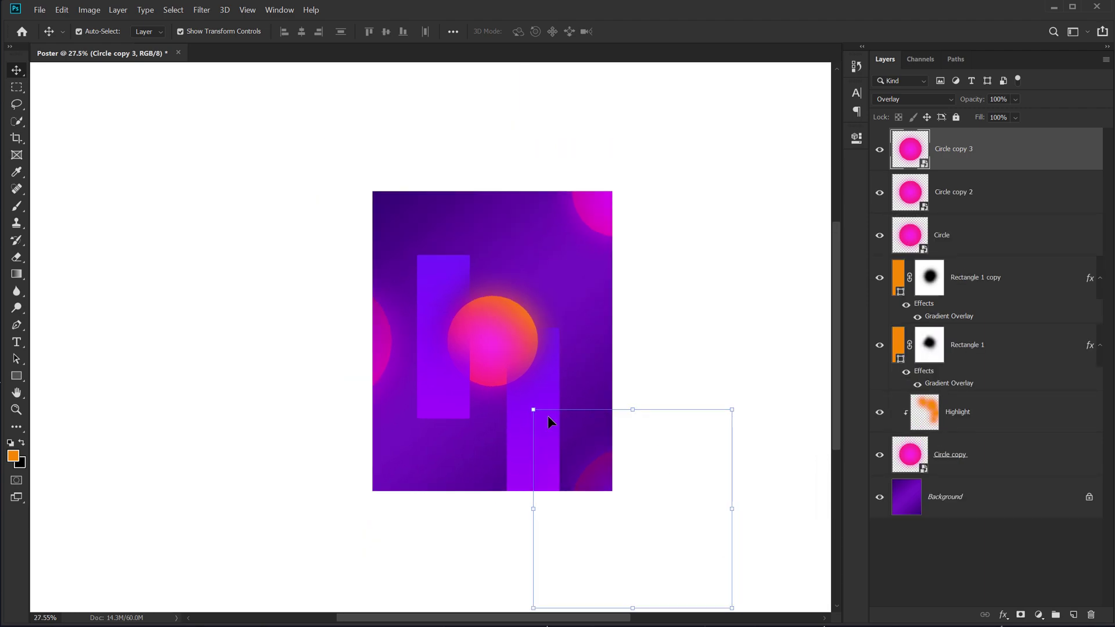
{"action": "left_click_drag", "start_coordinate": [533, 409], "coordinate": [565, 444]}
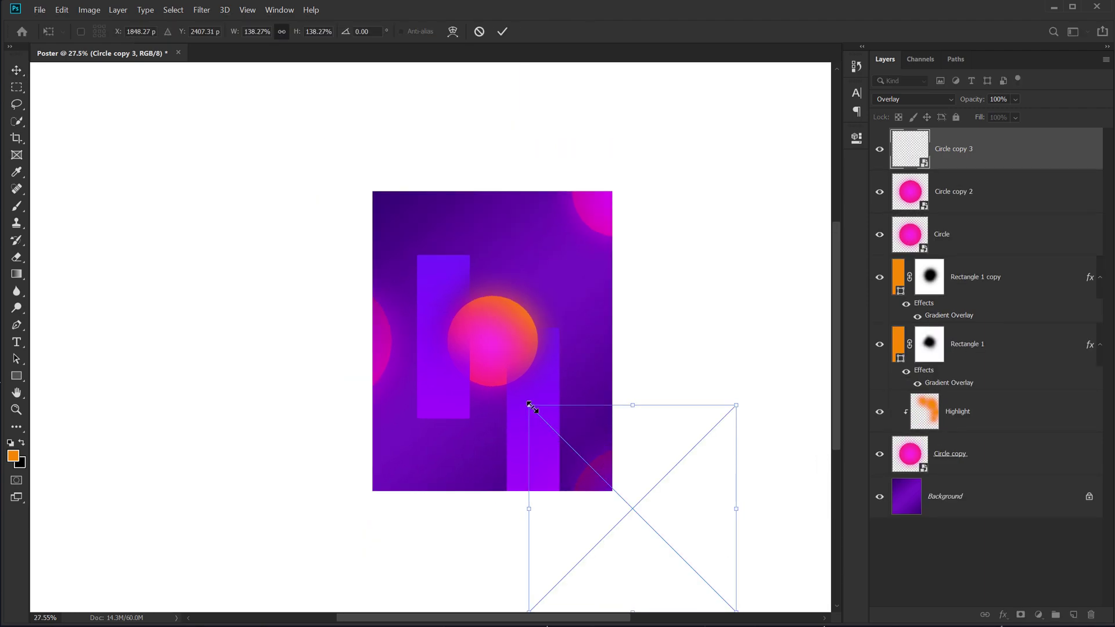
{"action": "left_click_drag", "start_coordinate": [634, 493], "coordinate": [649, 461]}
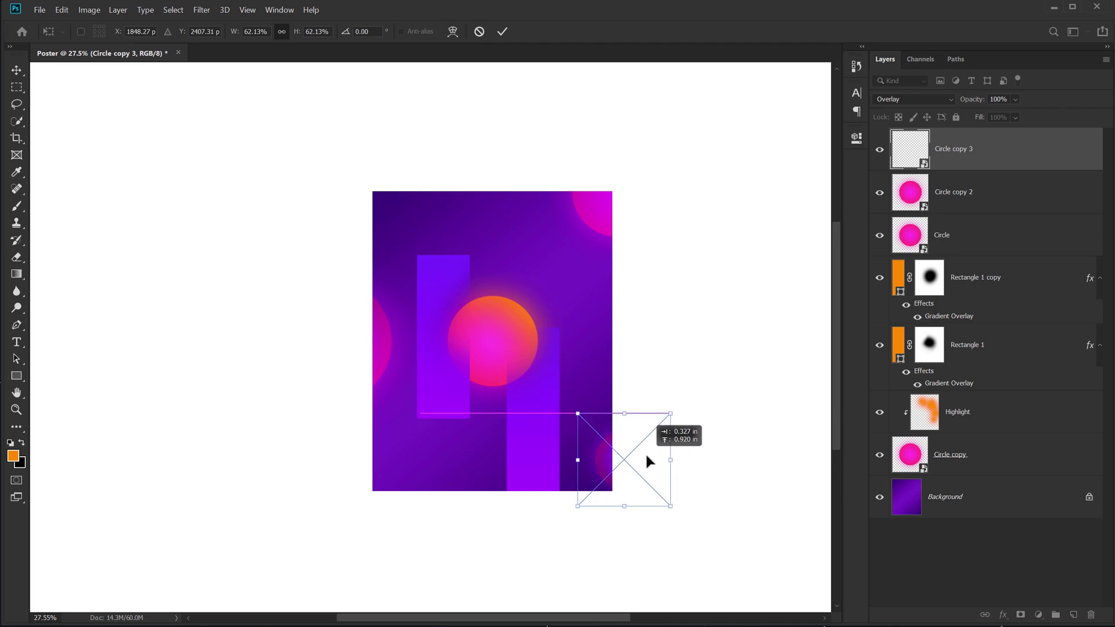
{"action": "mouse_move", "coordinate": [672, 506]}
{"action": "left_mouse_down"}
{"action": "mouse_move", "coordinate": [703, 543]}
{"action": "mouse_move", "coordinate": [708, 517]}
{"action": "left_mouse_up"}
{"action": "left_click_drag", "start_coordinate": [668, 461], "coordinate": [654, 498]}
{"action": "key", "text": "Return"}
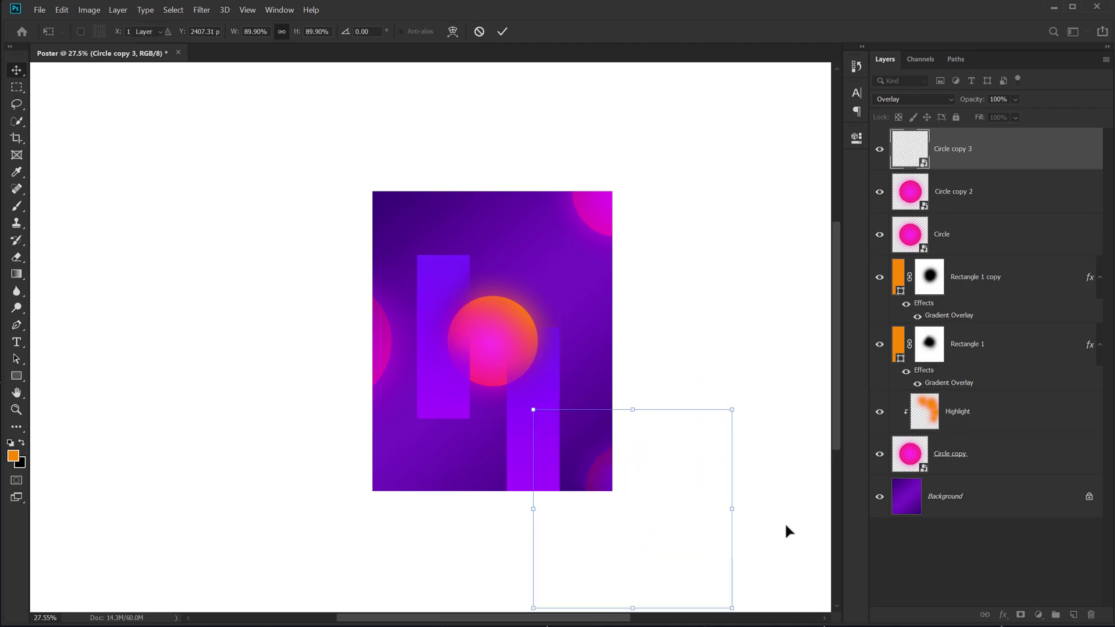
{"action": "scroll", "coordinate": [533, 390], "scroll_direction": "up", "scroll_amount": 3}
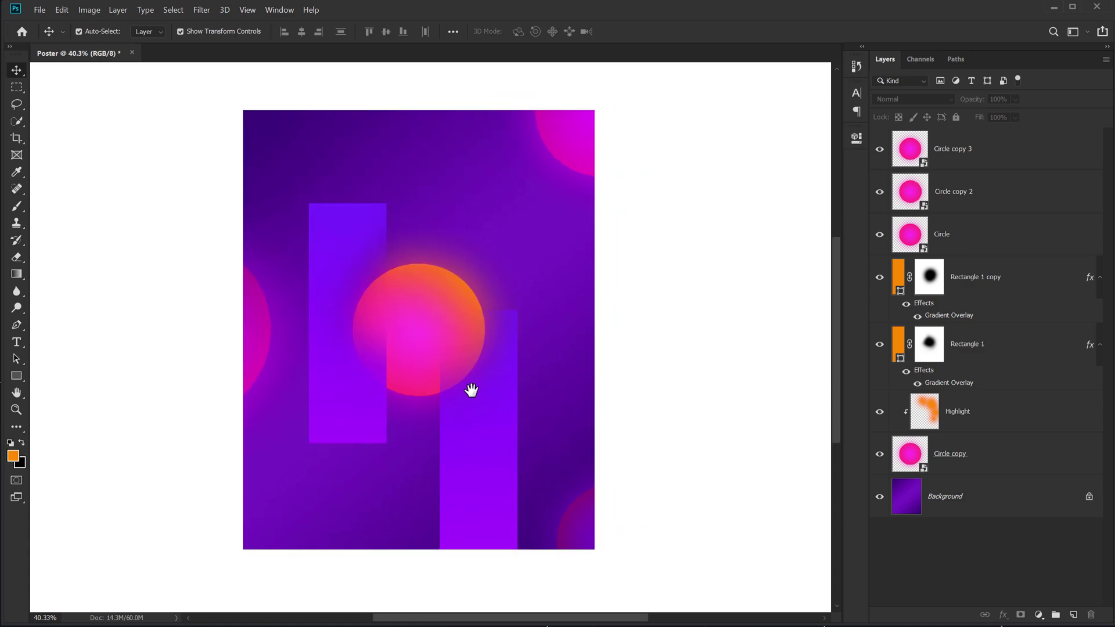
Duplicate Rectangle 1 copy and delete the new layer's mask.
{"action": "left_click", "coordinate": [982, 284]}
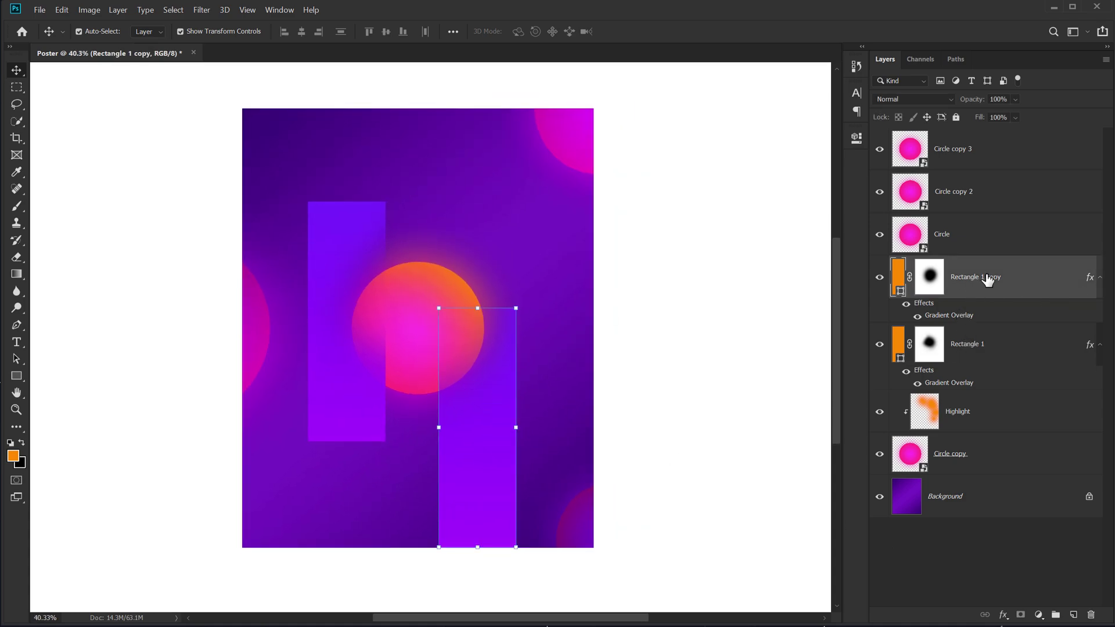
{"action": "key", "text": "ctrl+j"}
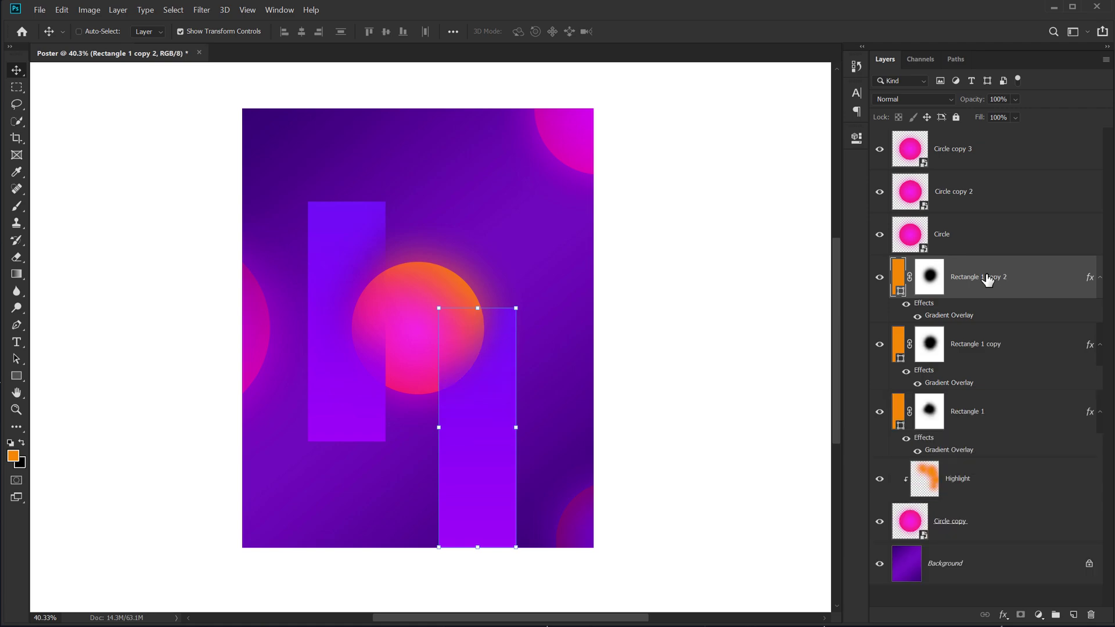
{"action": "right_click", "coordinate": [924, 274]}
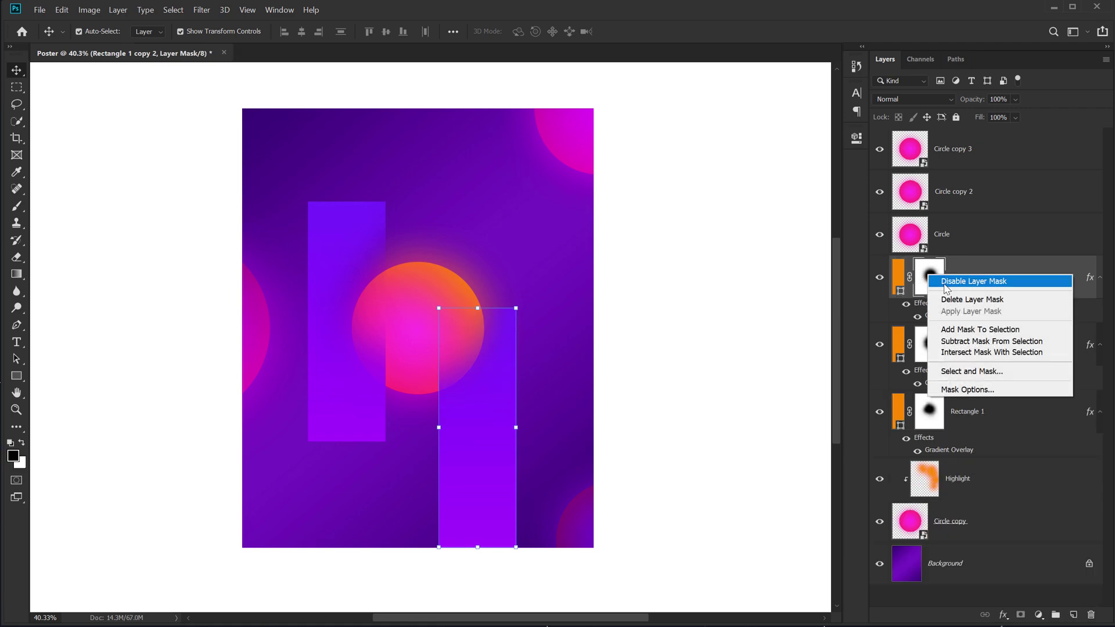
{"action": "left_click", "coordinate": [958, 299]}
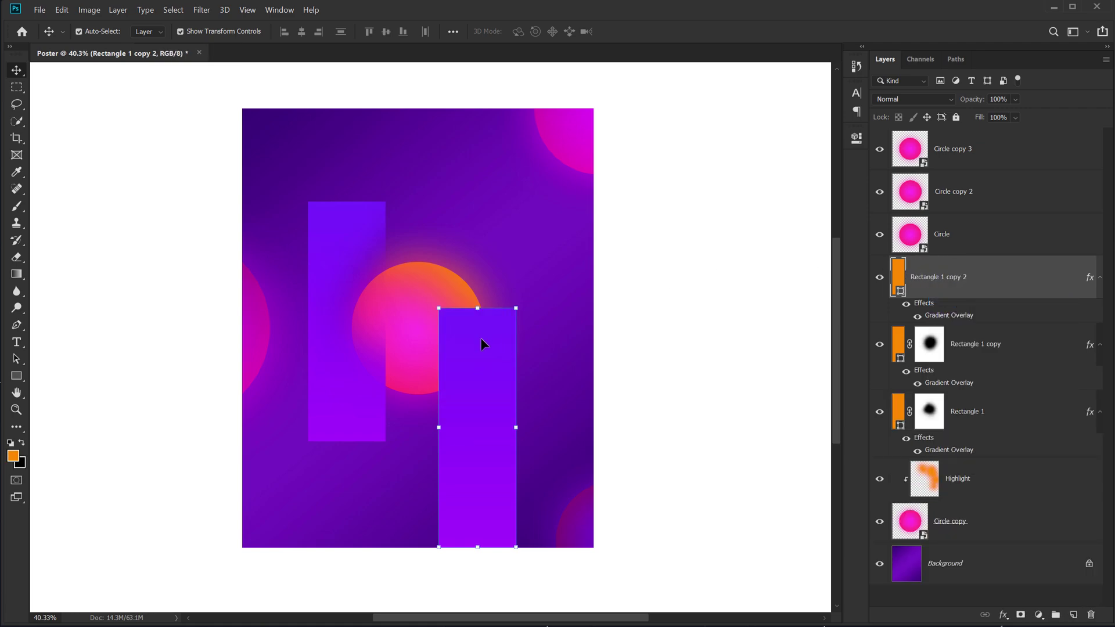
Free Transform the unmasked rectangle into a short wide bar at the top edge.
{"action": "left_click_drag", "start_coordinate": [480, 302], "coordinate": [478, 383]}
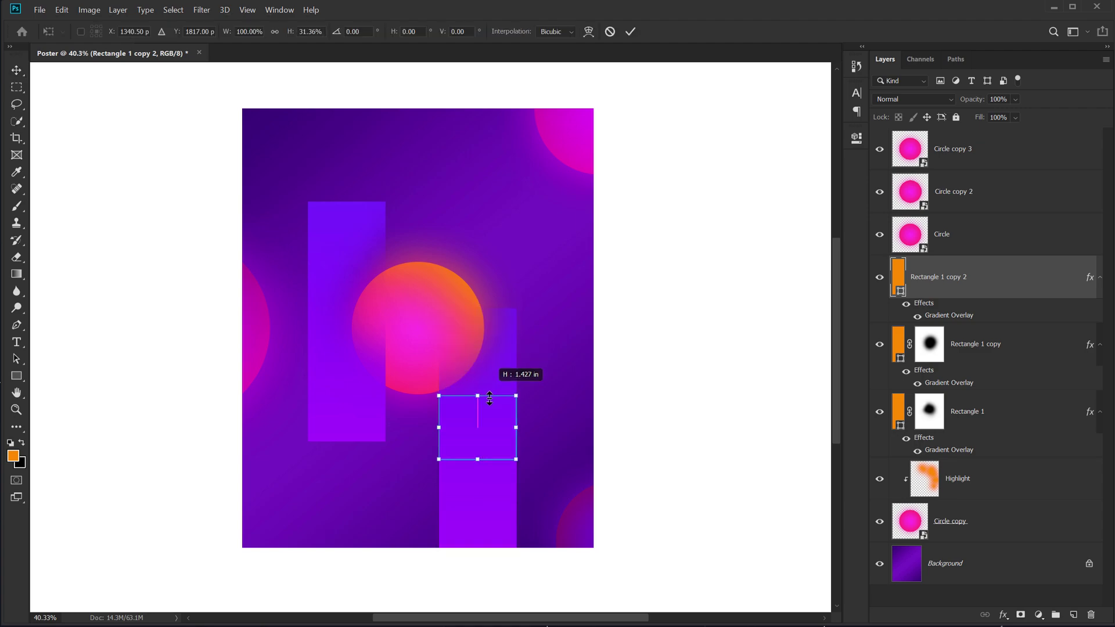
{"action": "mouse_move", "coordinate": [517, 426]}
{"action": "left_mouse_down"}
{"action": "mouse_move", "coordinate": [585, 428]}
{"action": "mouse_move", "coordinate": [563, 428]}
{"action": "left_mouse_up"}
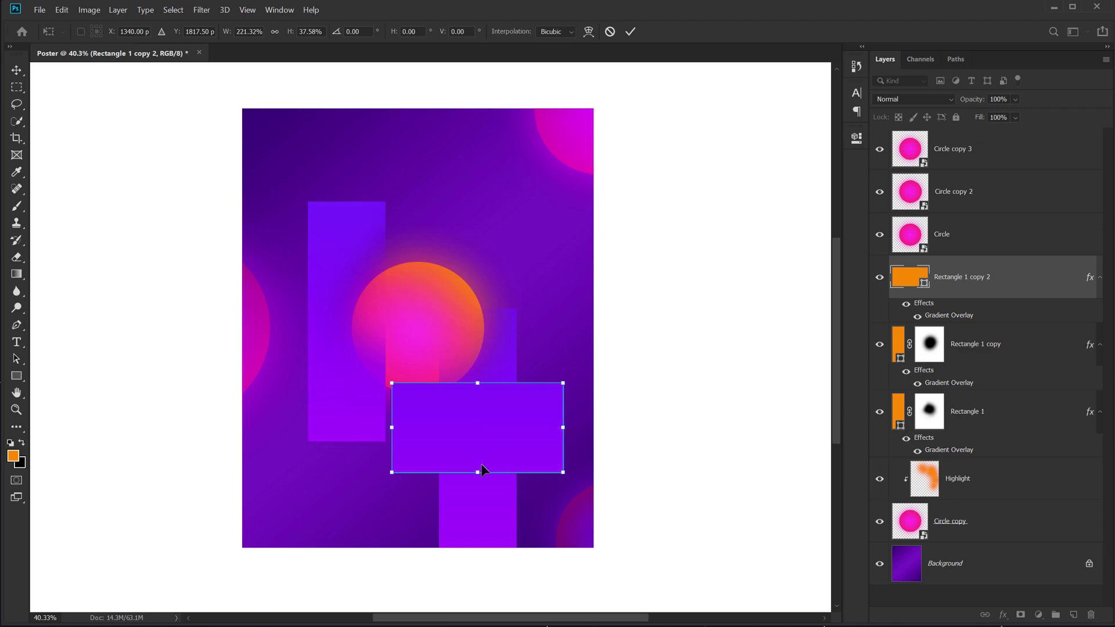
{"action": "mouse_move", "coordinate": [480, 462]}
{"action": "left_mouse_down"}
{"action": "mouse_move", "coordinate": [433, 117]}
{"action": "mouse_move", "coordinate": [339, 124]}
{"action": "mouse_move", "coordinate": [411, 111]}
{"action": "left_mouse_up"}
{"action": "key", "text": "Return"}
Alt-drag copies of the top bar to the right and lower-left edges.
{"action": "key", "text": "ctrl+t"}
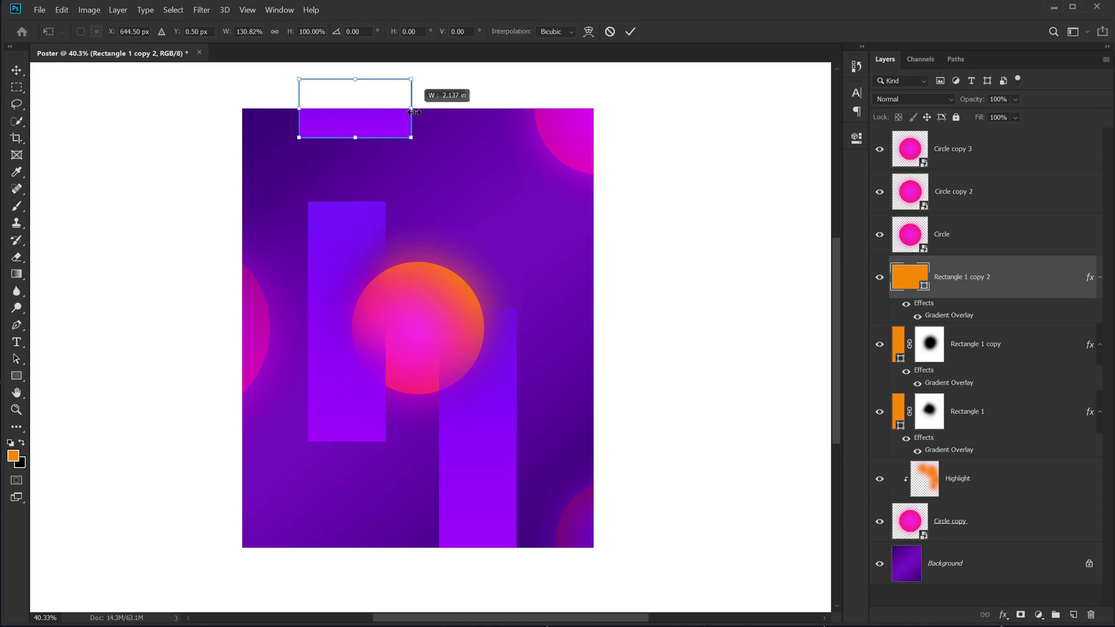
{"action": "key", "text": "Return"}
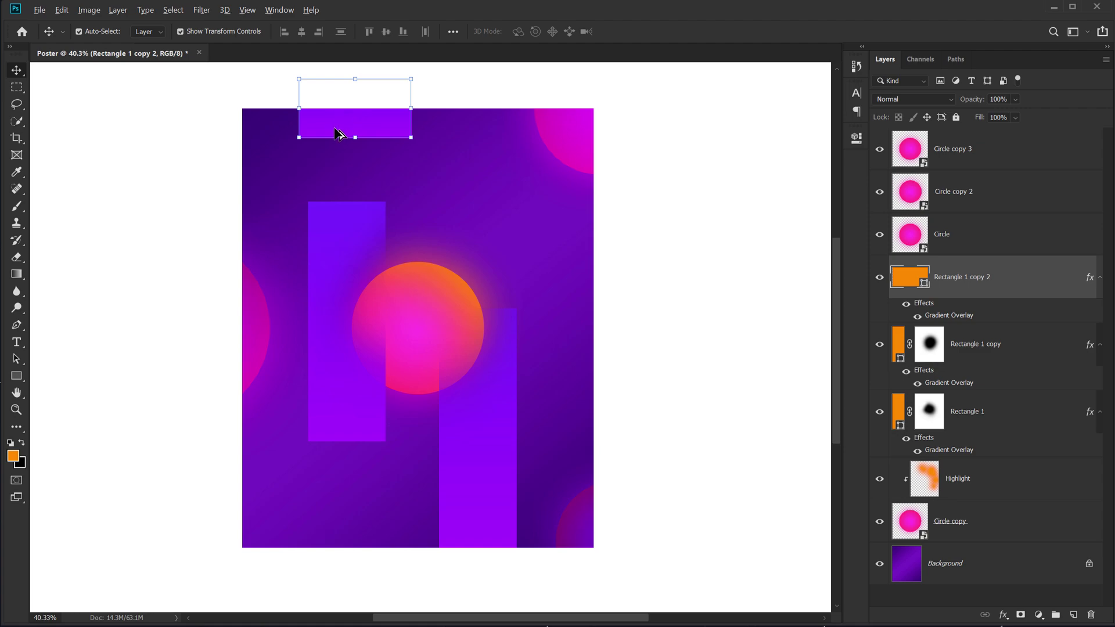
{"action": "mouse_move", "coordinate": [338, 133]}
{"action": "left_mouse_down"}
{"action": "mouse_move", "coordinate": [603, 334]}
{"action": "mouse_move", "coordinate": [254, 504]}
{"action": "mouse_move", "coordinate": [168, 509]}
{"action": "mouse_move", "coordinate": [210, 505]}
{"action": "left_mouse_up"}
{"action": "left_click", "coordinate": [688, 284]}
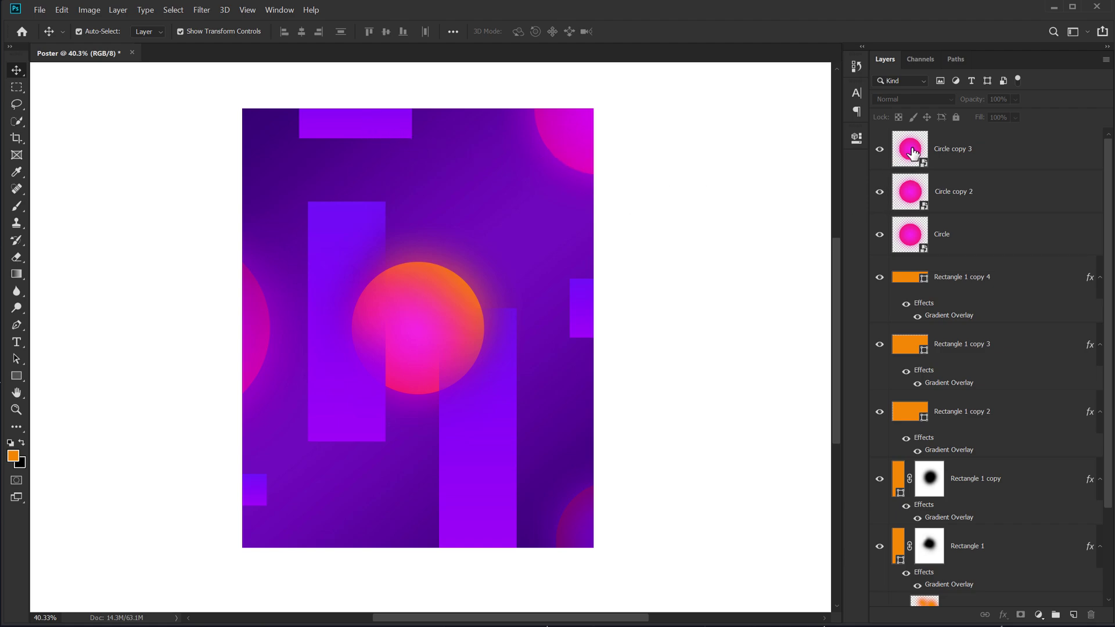
Copy the bottom-right circle to the top edge, set it to Normal and scale it down.
{"action": "left_click", "coordinate": [952, 149]}
{"action": "left_click_drag", "start_coordinate": [590, 541], "coordinate": [293, 87]}
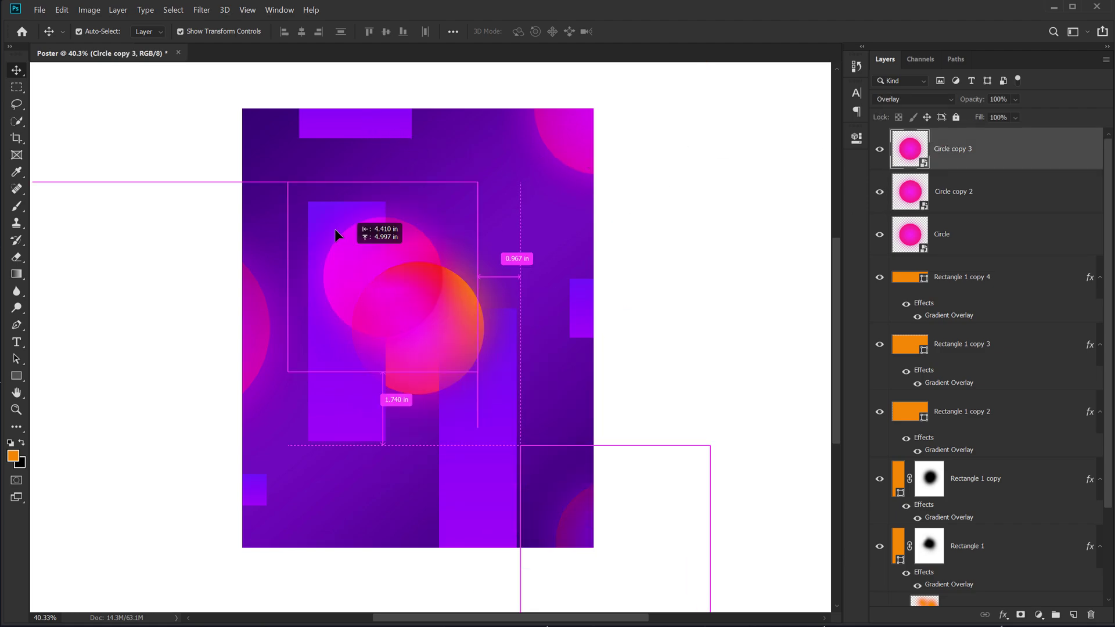
{"action": "left_click", "coordinate": [910, 100]}
{"action": "left_click", "coordinate": [871, 105]}
{"action": "left_click_drag", "start_coordinate": [419, 96], "coordinate": [361, 95]}
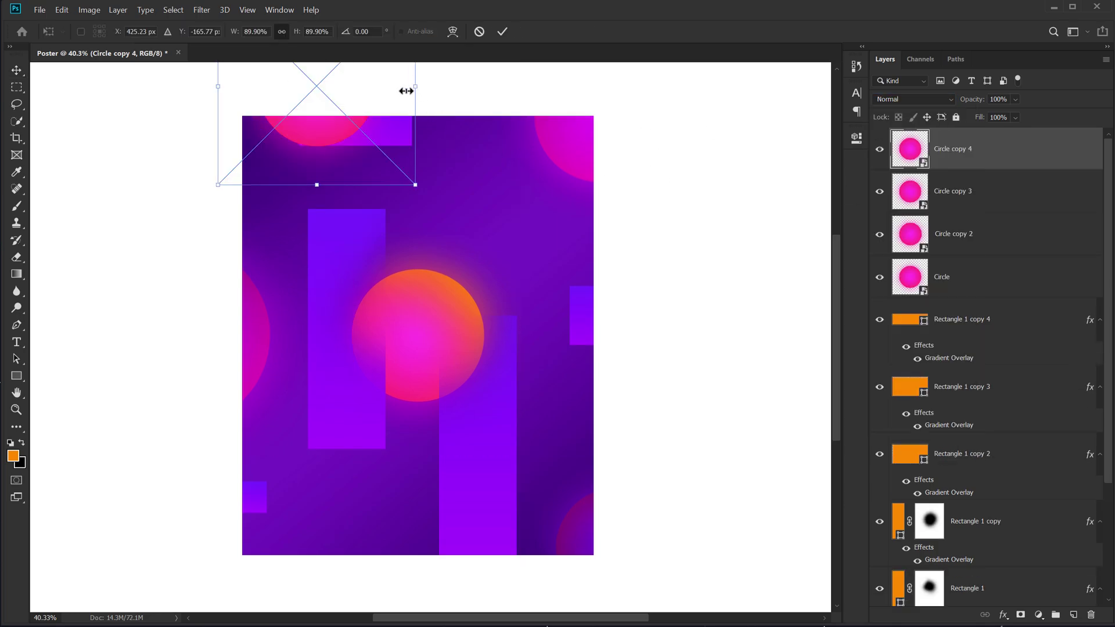
{"action": "left_click_drag", "start_coordinate": [315, 103], "coordinate": [318, 125]}
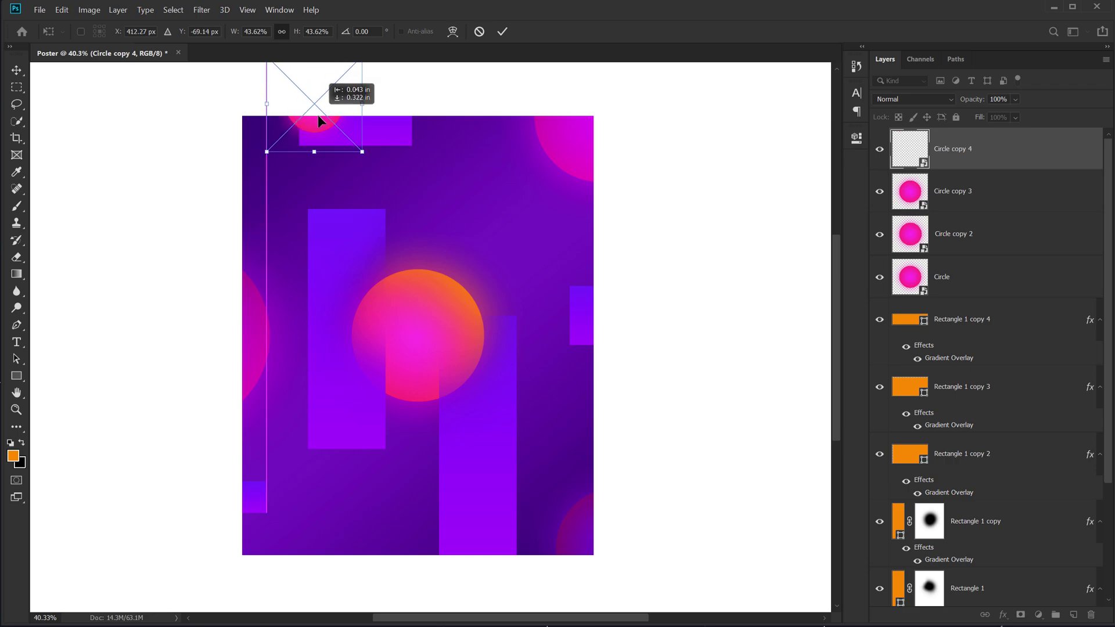
{"action": "key", "text": "Return"}
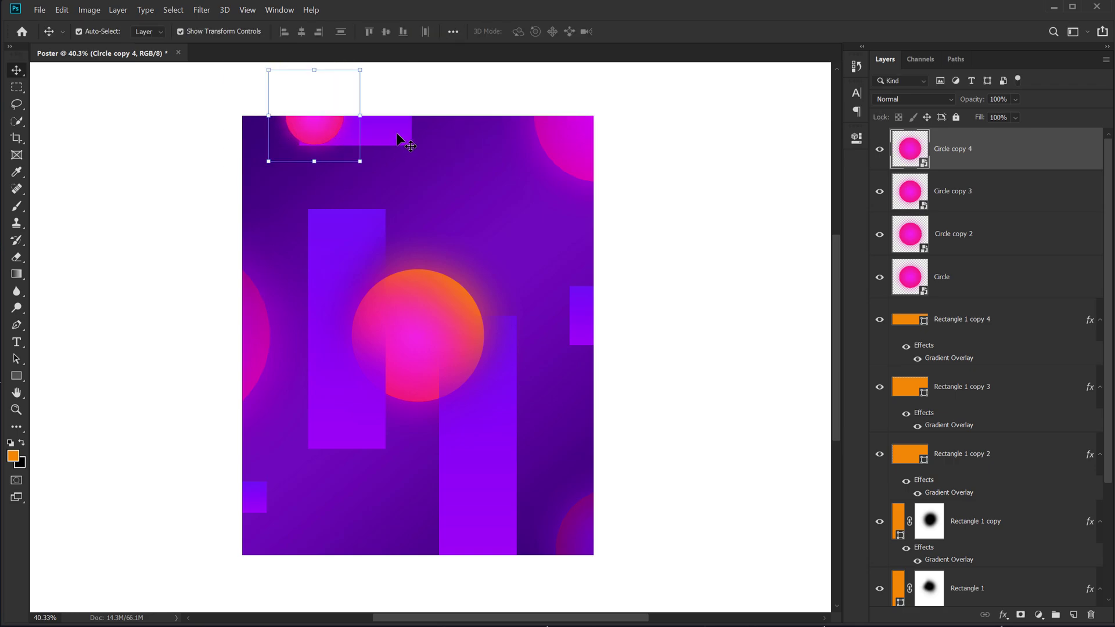
Nudge the top bar down, add a layer mask to it and shrink the brush.
{"action": "left_click_drag", "start_coordinate": [396, 133], "coordinate": [389, 147]}
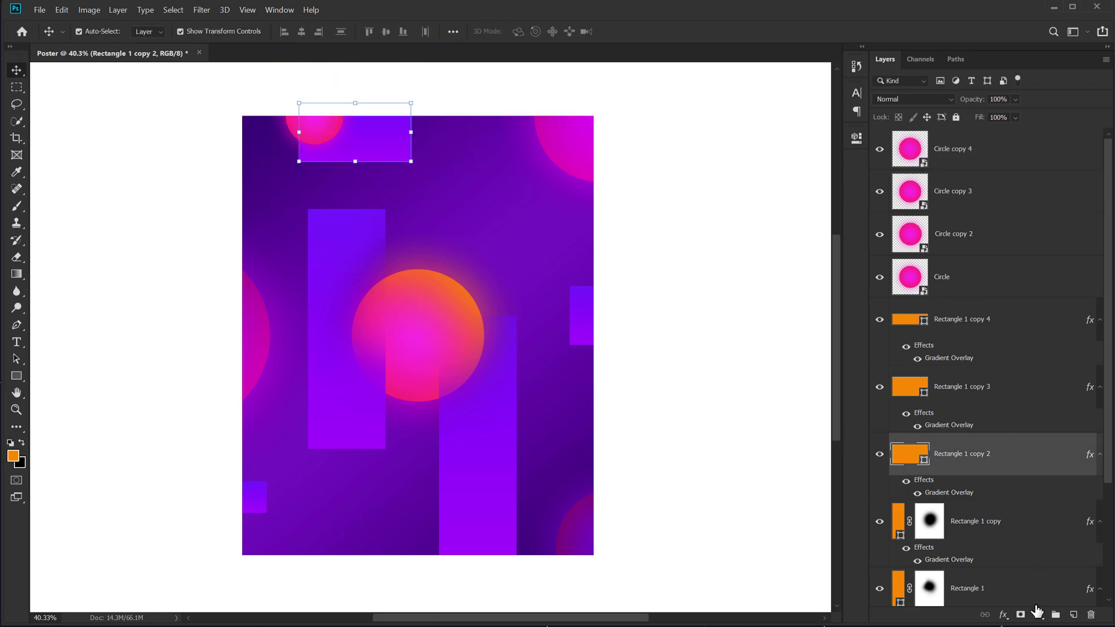
{"action": "left_click", "coordinate": [1021, 615]}
{"action": "key", "text": "b"}
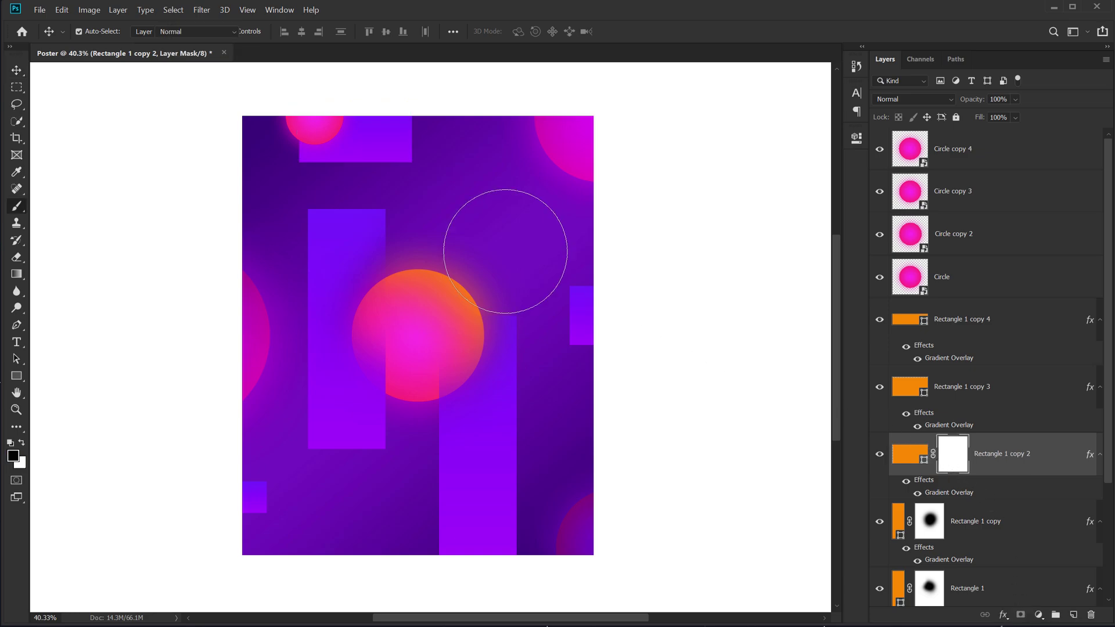
{"action": "scroll", "coordinate": [312, 126], "scroll_direction": "up", "scroll_amount": 4}
{"action": "left_click_drag", "start_coordinate": [329, 151], "coordinate": [271, 166]}
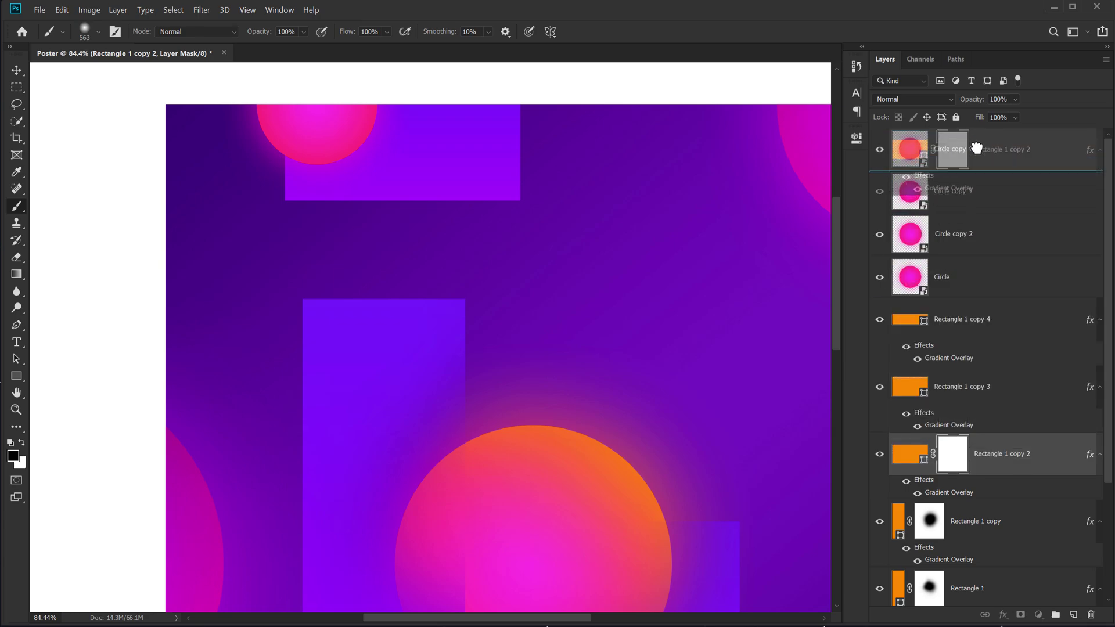
Move the top bar above the circles and brush black on its mask around the small circle.
{"action": "left_click_drag", "start_coordinate": [1016, 460], "coordinate": [975, 139]}
{"action": "left_click", "coordinate": [316, 166], "text": "alt"}
{"action": "left_click", "coordinate": [952, 149]}
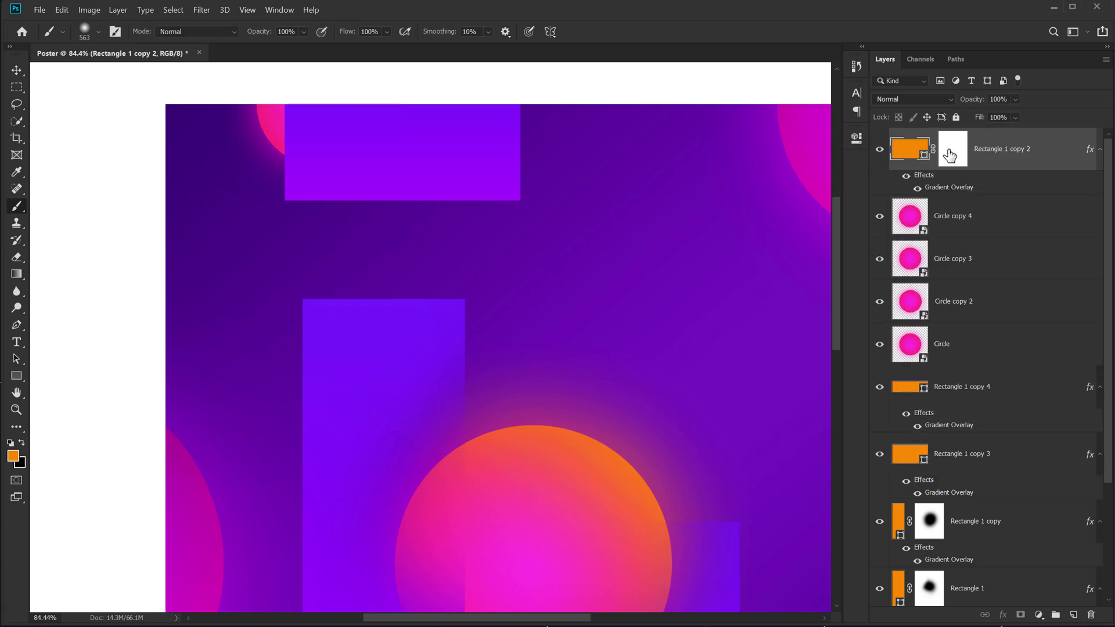
{"action": "mouse_move", "coordinate": [297, 116]}
{"action": "left_mouse_down"}
{"action": "mouse_move", "coordinate": [303, 94]}
{"action": "mouse_move", "coordinate": [326, 209]}
{"action": "left_mouse_up"}
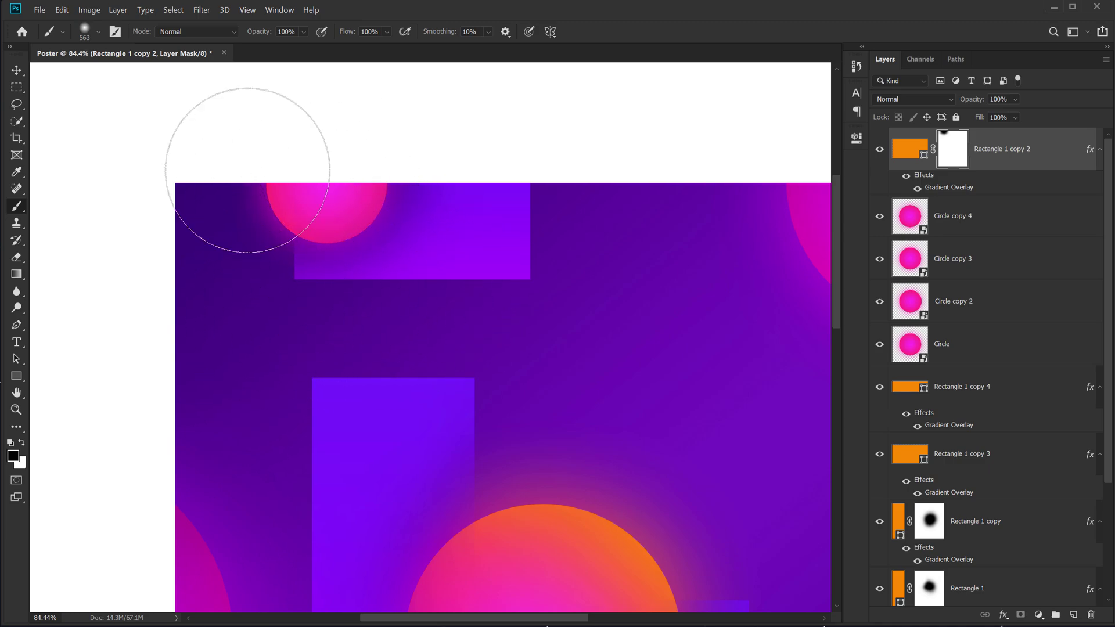
{"action": "left_click", "coordinate": [16, 69]}
{"action": "scroll", "coordinate": [254, 207], "scroll_direction": "down", "scroll_amount": 2}
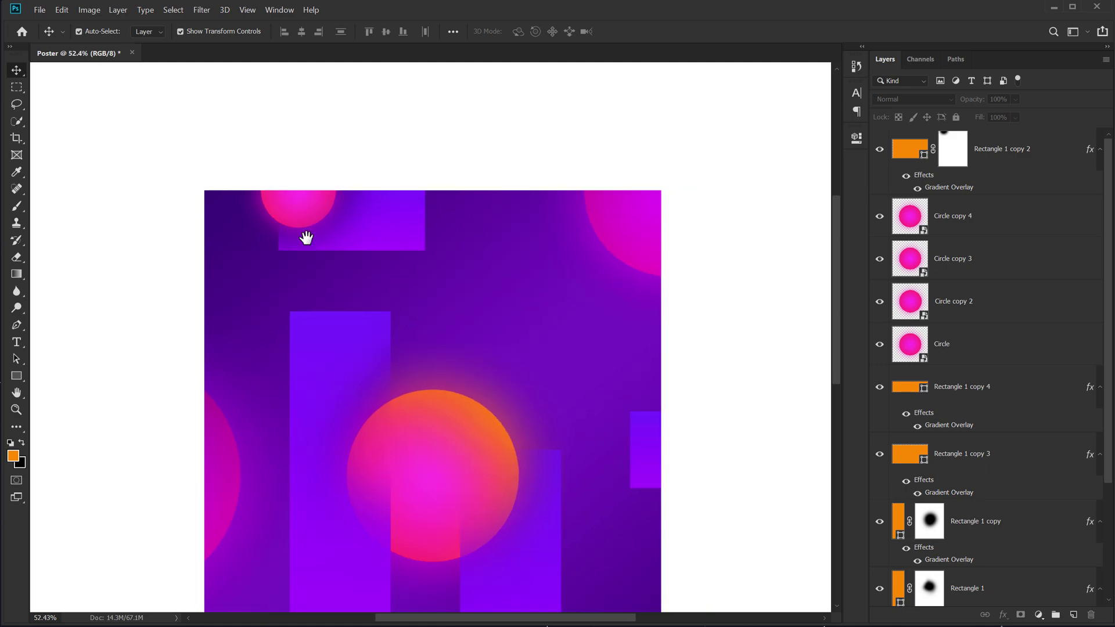
{"action": "scroll", "coordinate": [443, 217], "scroll_direction": "down", "scroll_amount": 2}
{"action": "scroll", "coordinate": [459, 221], "scroll_direction": "down", "scroll_amount": 1}
{"action": "left_click_drag", "start_coordinate": [458, 221], "coordinate": [450, 218]}
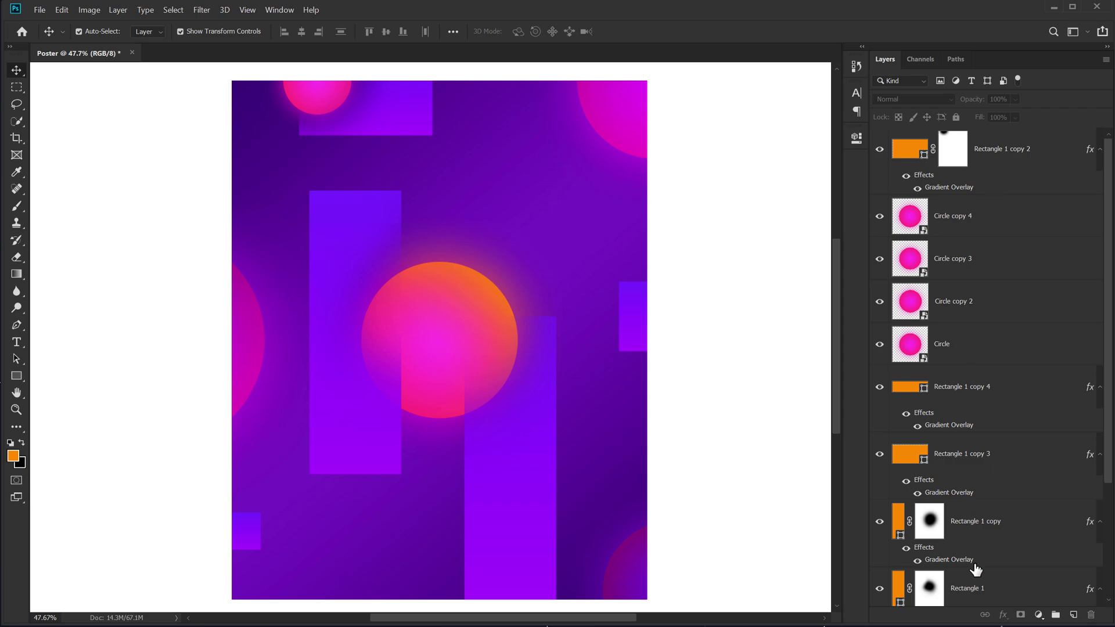
Add a Color Balance adjustment with midtones Cyan-Red -17, Magenta-Green +16, Yellow-Blue -14.
{"action": "left_click", "coordinate": [1038, 616]}
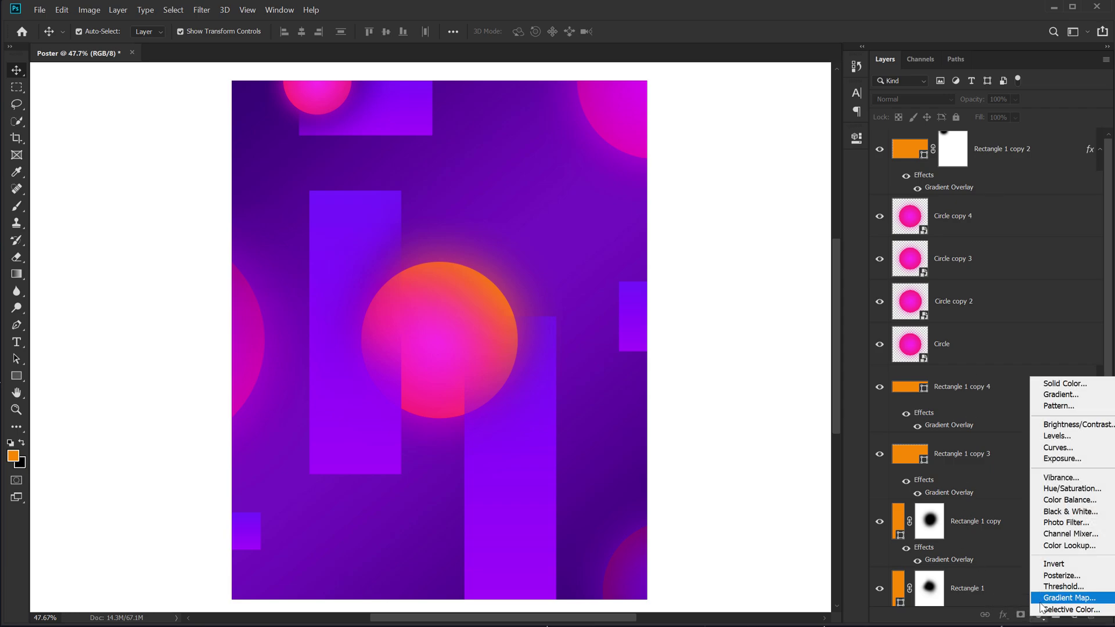
{"action": "left_click", "coordinate": [1056, 503]}
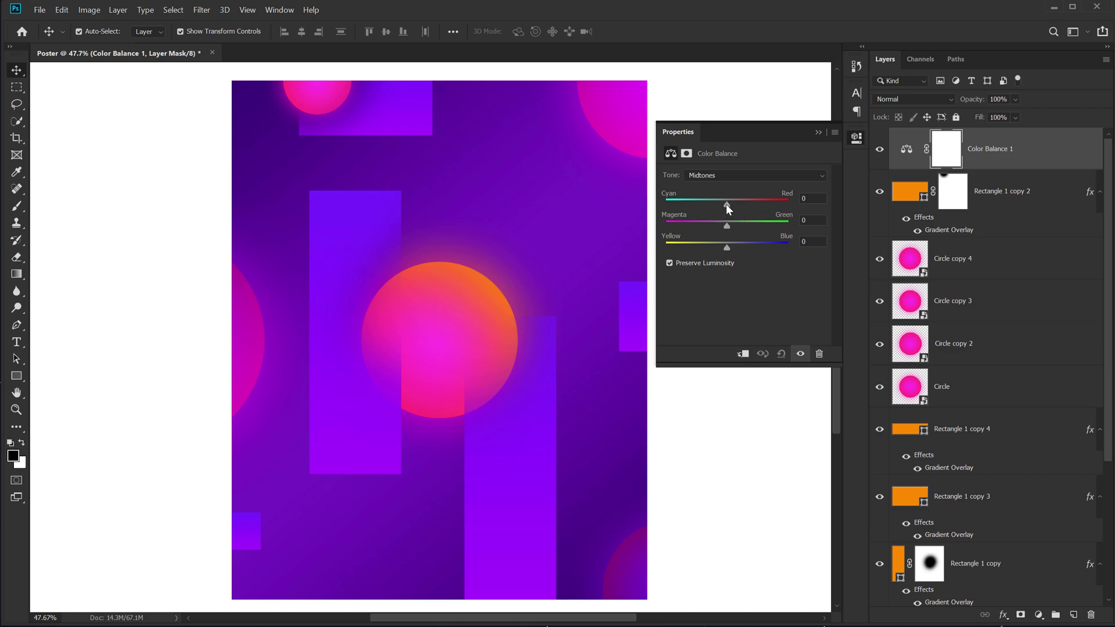
{"action": "mouse_move", "coordinate": [726, 204]}
{"action": "left_mouse_down"}
{"action": "mouse_move", "coordinate": [713, 203]}
{"action": "mouse_move", "coordinate": [759, 204]}
{"action": "left_mouse_up"}
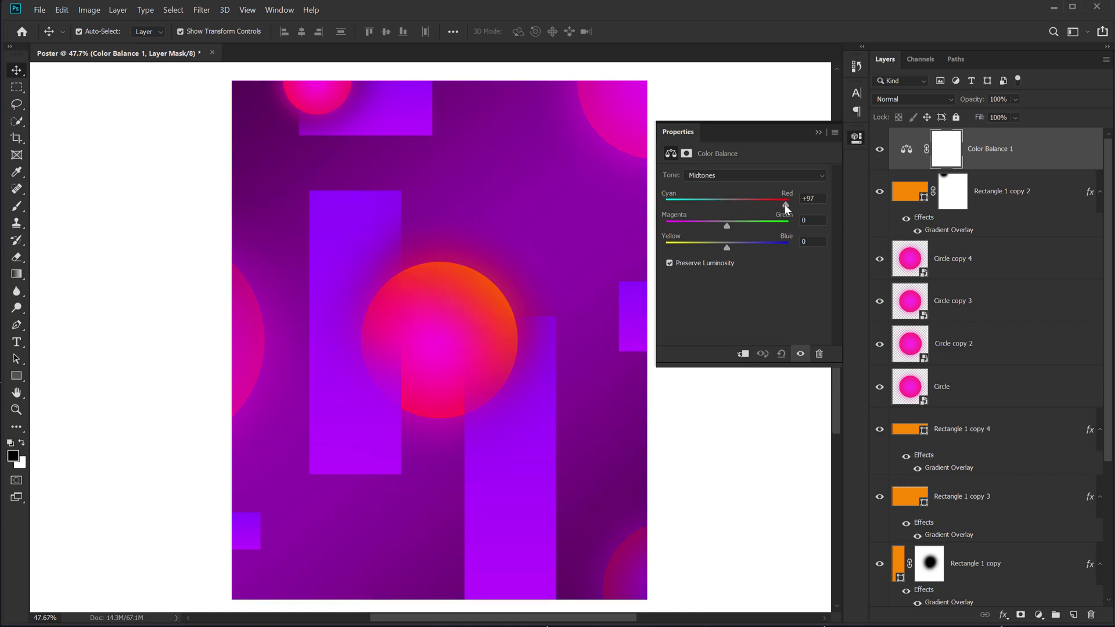
{"action": "mouse_move", "coordinate": [784, 203]}
{"action": "left_mouse_down"}
{"action": "mouse_move", "coordinate": [711, 205]}
{"action": "mouse_move", "coordinate": [718, 227]}
{"action": "left_mouse_up"}
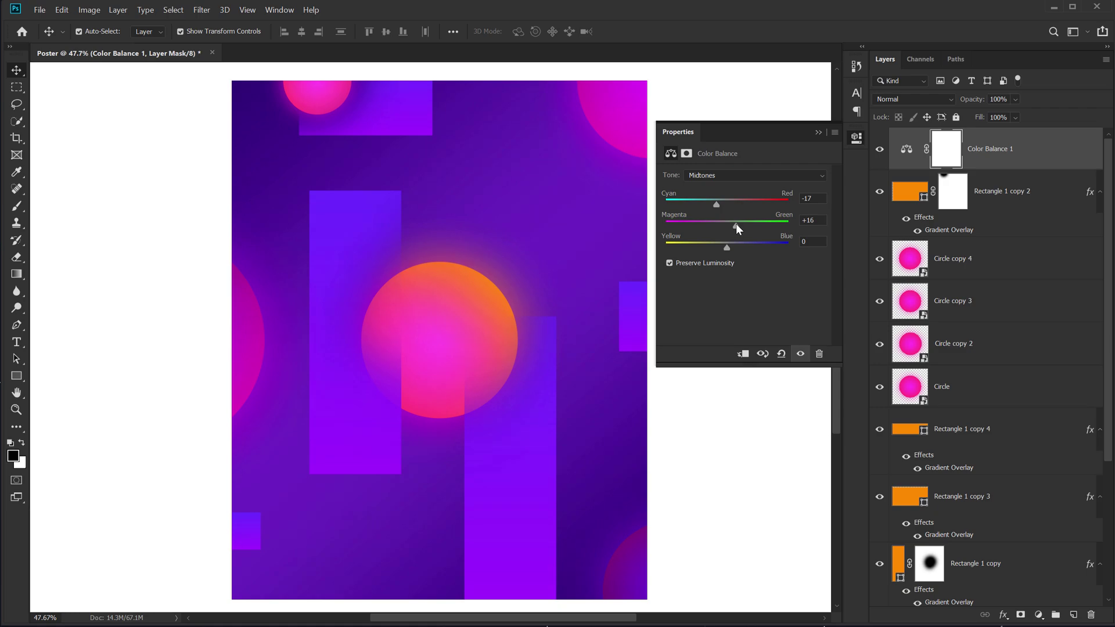
{"action": "left_click_drag", "start_coordinate": [723, 249], "coordinate": [732, 246]}
{"action": "mouse_move", "coordinate": [710, 245]}
{"action": "left_mouse_down"}
{"action": "mouse_move", "coordinate": [732, 247]}
{"action": "mouse_move", "coordinate": [716, 245]}
{"action": "left_mouse_up"}
{"action": "left_click", "coordinate": [879, 150]}
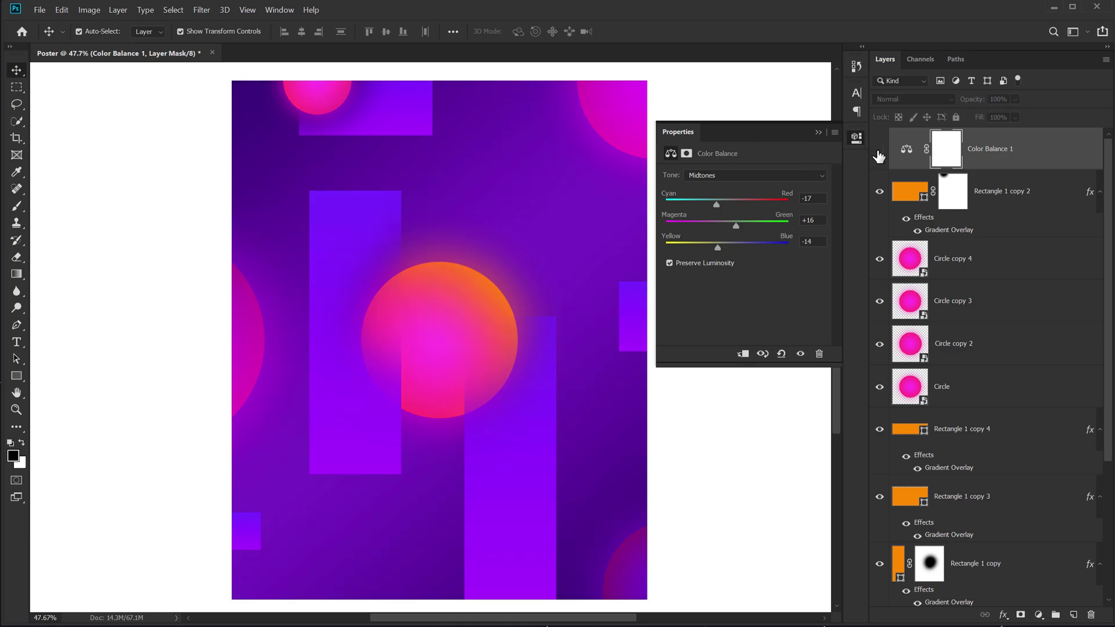
{"action": "left_click", "coordinate": [1037, 616]}
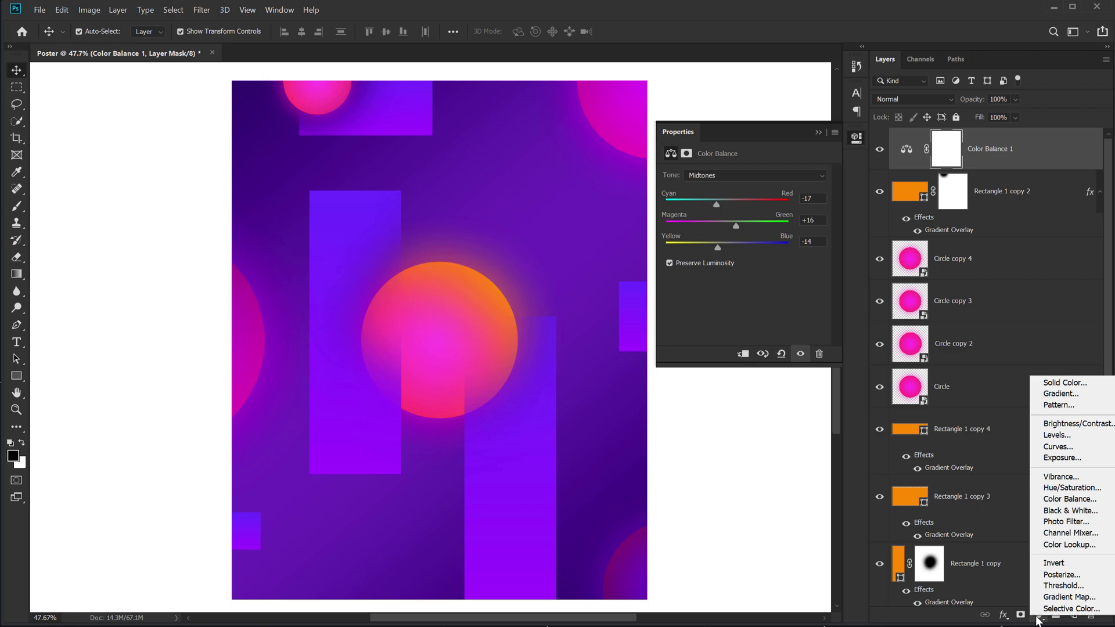
Add a Vibrance adjustment at +57 vibrance with saturation 0, then close its properties.
{"action": "left_click", "coordinate": [1062, 477]}
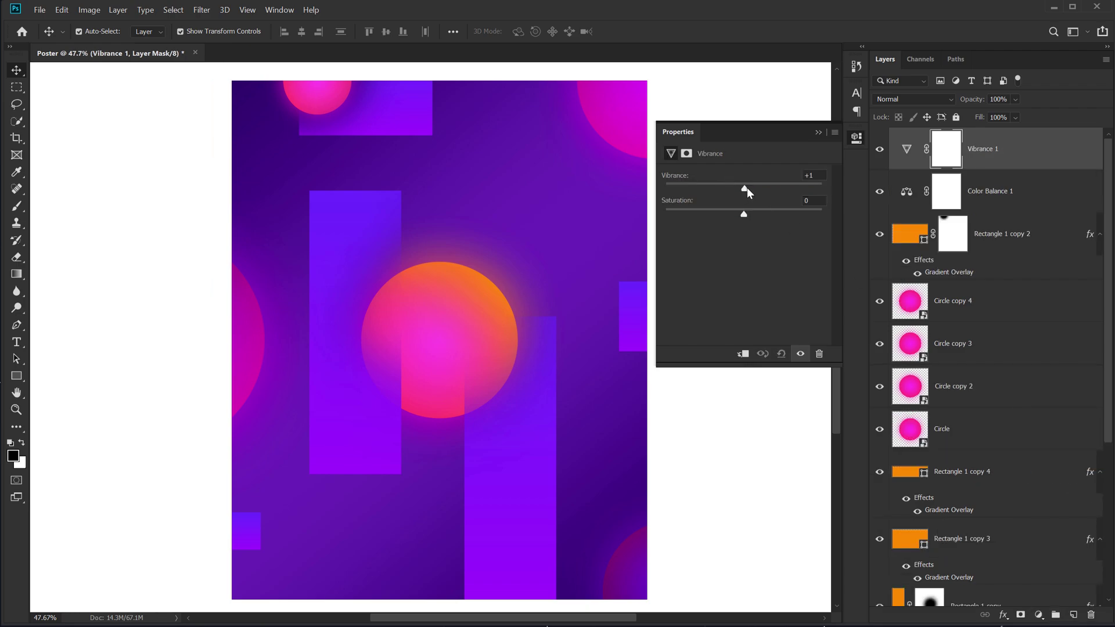
{"action": "left_click_drag", "start_coordinate": [746, 187], "coordinate": [791, 187]}
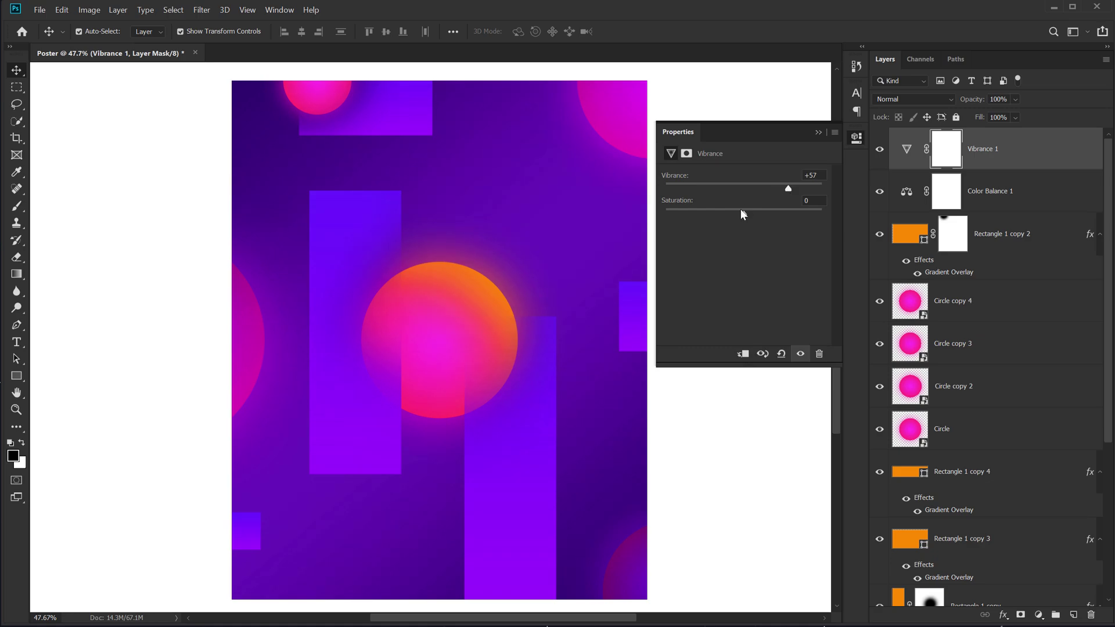
{"action": "left_click_drag", "start_coordinate": [743, 215], "coordinate": [745, 214]}
{"action": "left_click", "coordinate": [755, 498]}
{"action": "left_click", "coordinate": [819, 133]}
{"action": "left_click", "coordinate": [958, 152]}
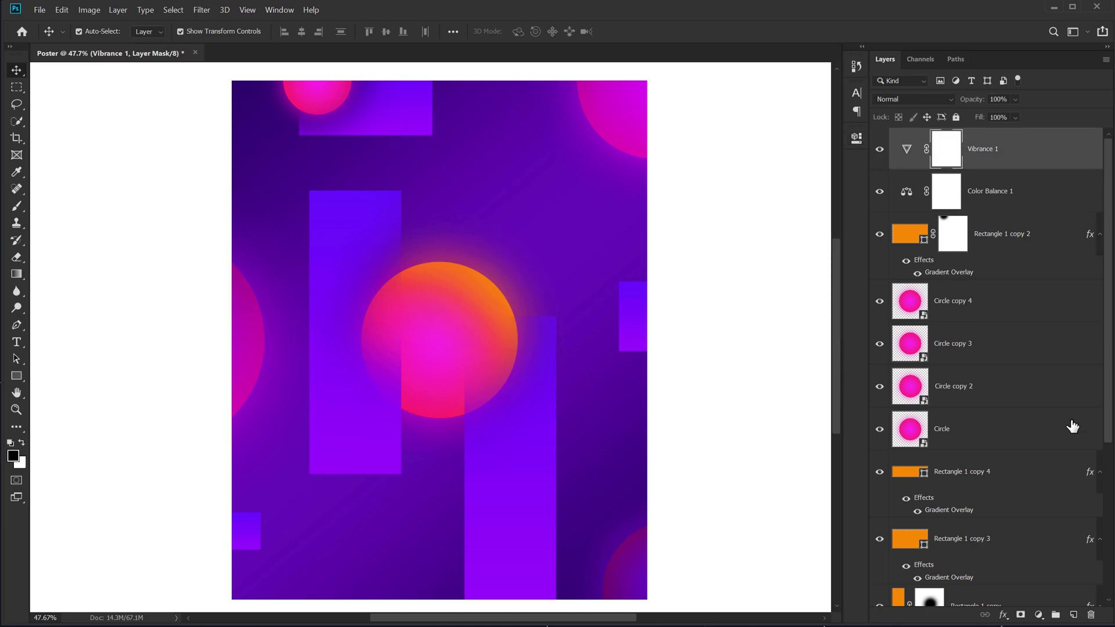
Create a new layer named 'Noise' and fill it with black.
{"action": "left_click", "coordinate": [1074, 614]}
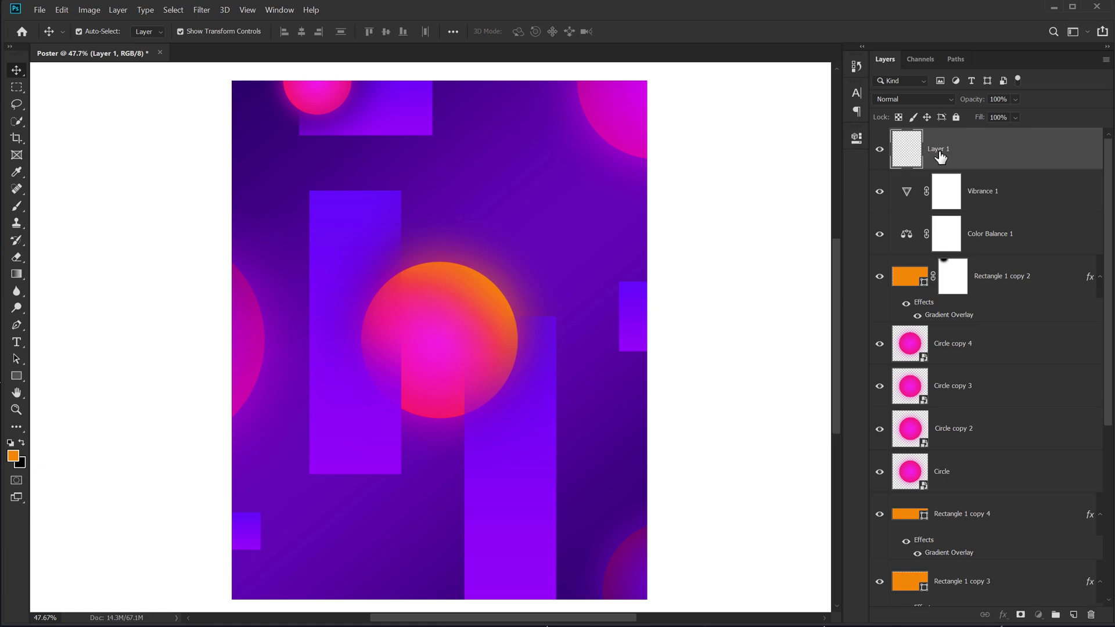
{"action": "double_click", "coordinate": [939, 149]}
{"action": "type", "text": "Noise"}
{"action": "key", "text": "Return"}
{"action": "left_click", "coordinate": [21, 465]}
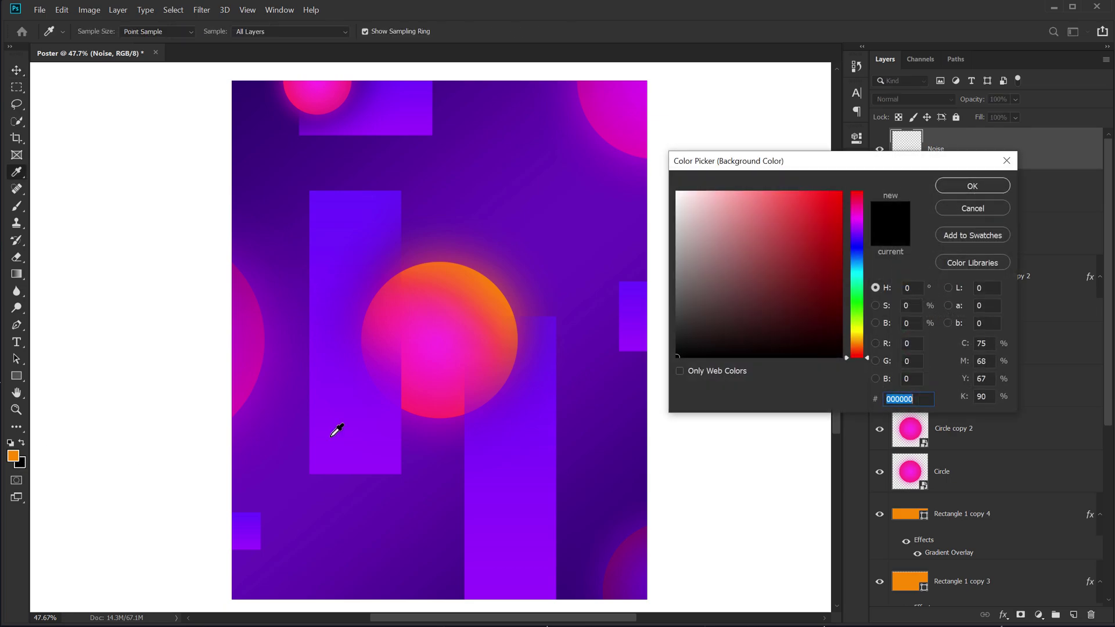
{"action": "left_click", "coordinate": [987, 187]}
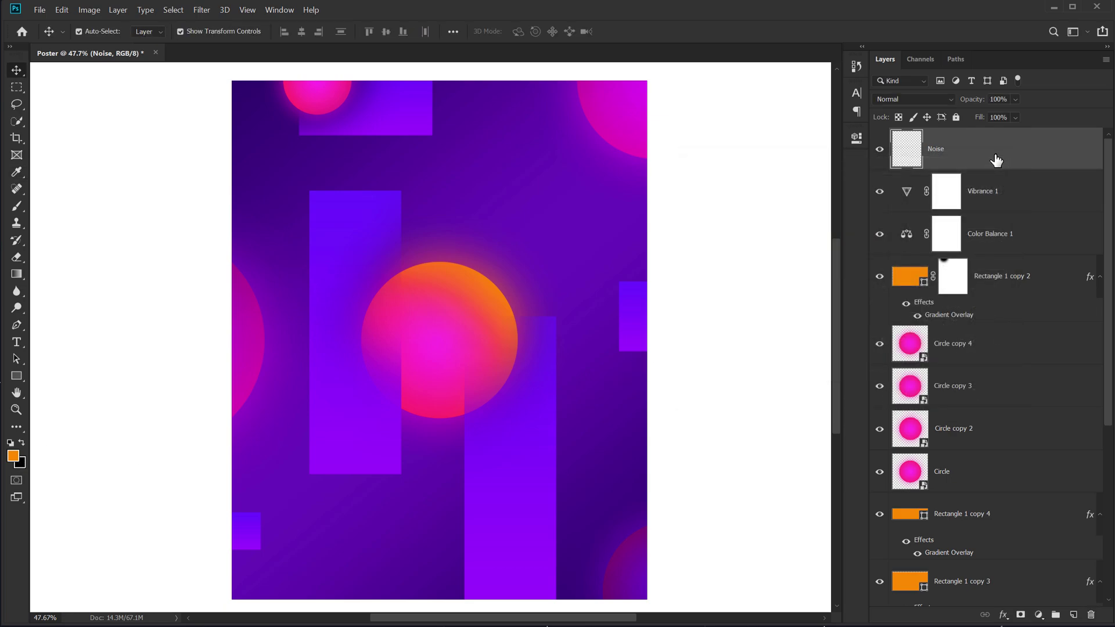
{"action": "key", "text": "ctrl+BackSpace"}
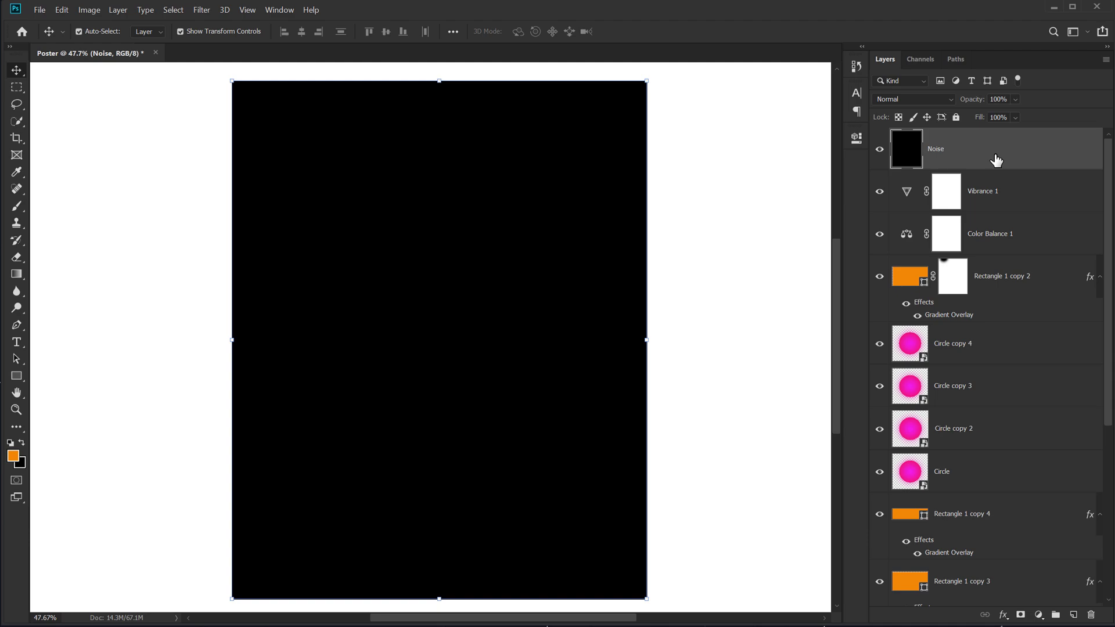
Apply Add Noise at 12% to the Noise layer.
{"action": "left_click", "coordinate": [201, 10]}
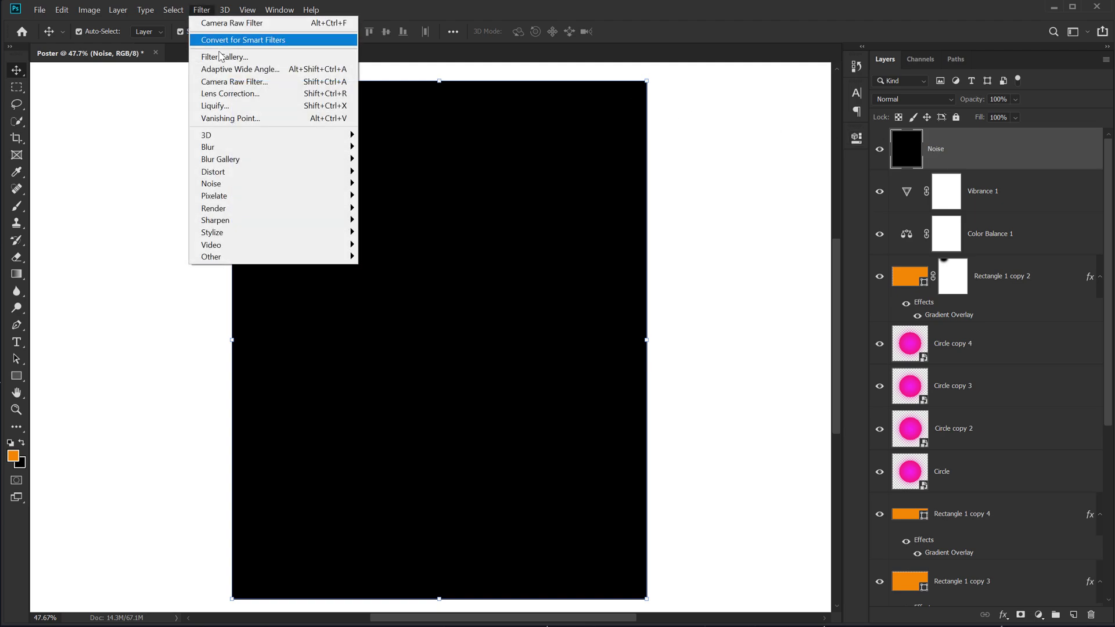
{"action": "mouse_move", "coordinate": [211, 183]}
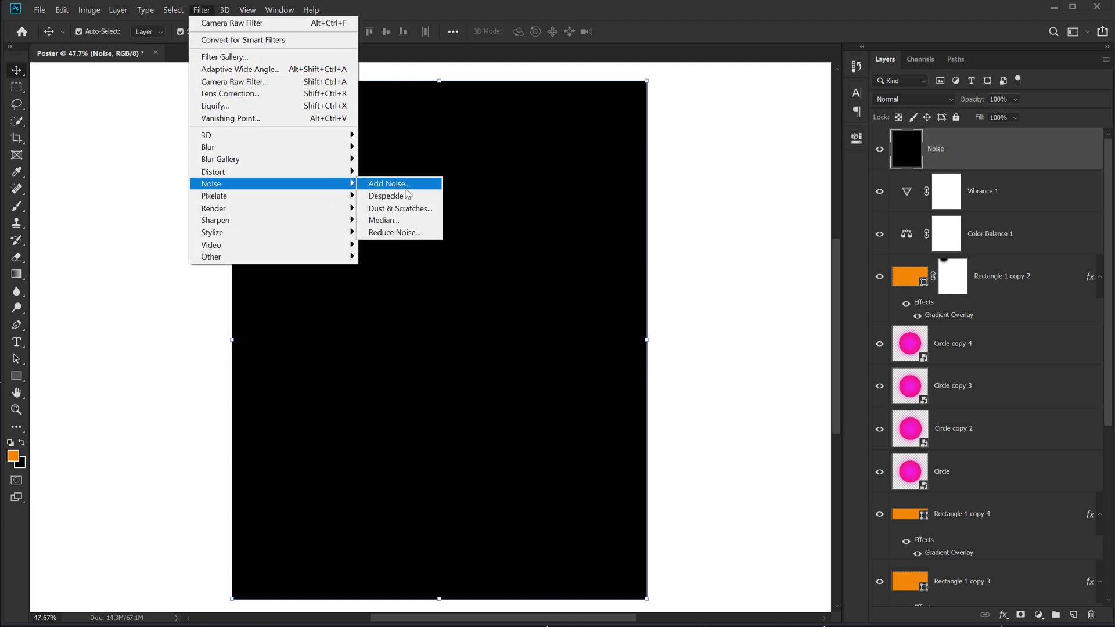
{"action": "left_click", "coordinate": [405, 187]}
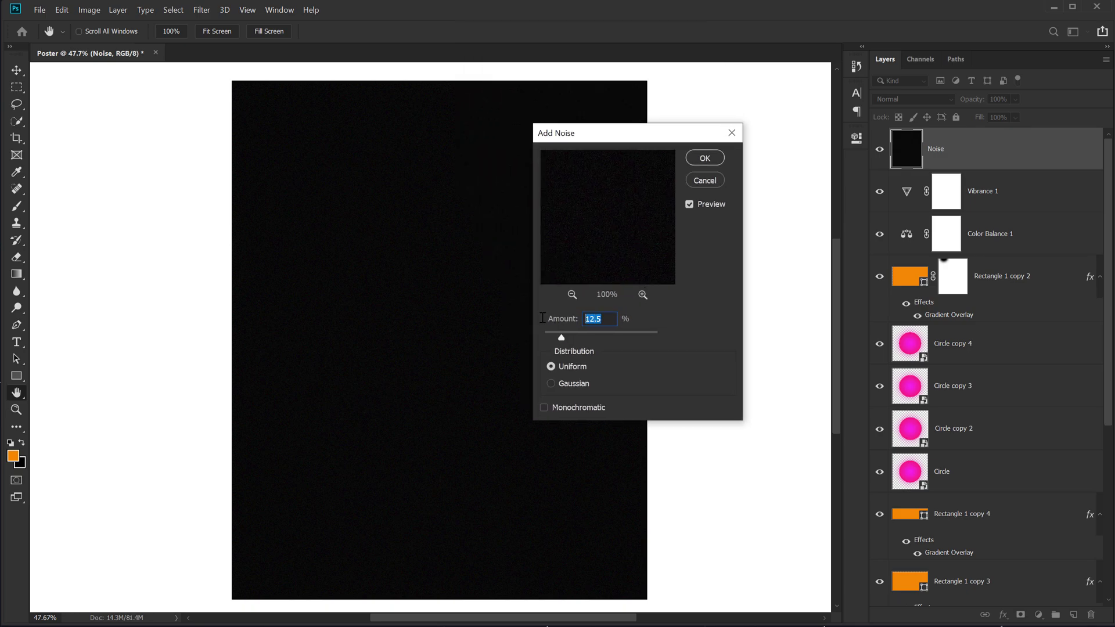
{"action": "type", "text": "12"}
{"action": "left_click", "coordinate": [702, 162]}
Set the Noise layer's blend mode to Screen.
{"action": "left_click", "coordinate": [918, 98]}
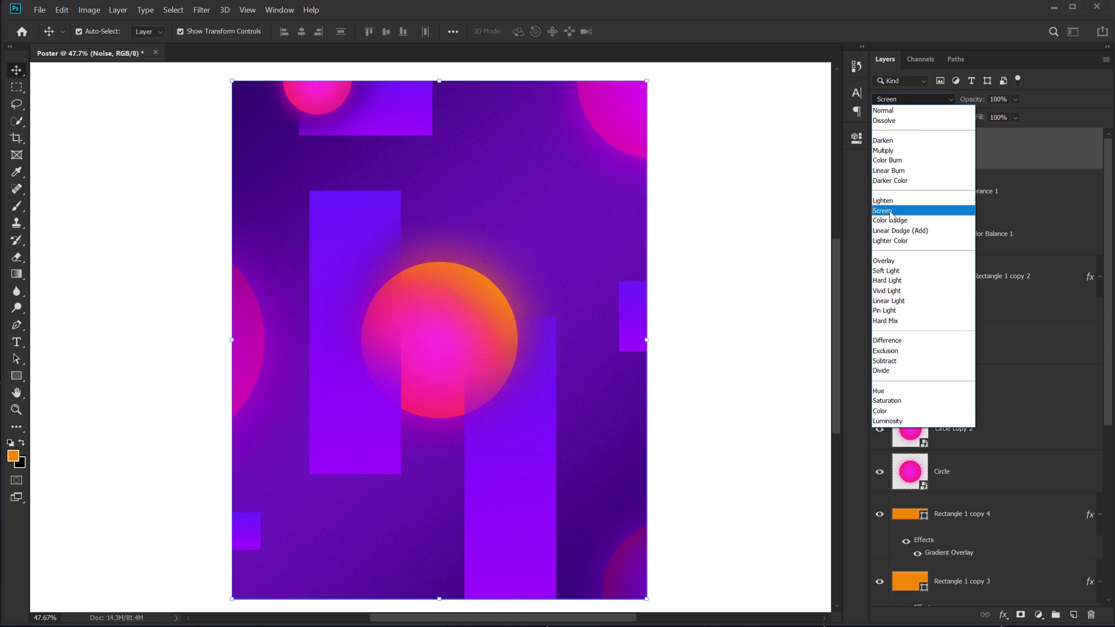
{"action": "left_click", "coordinate": [892, 211]}
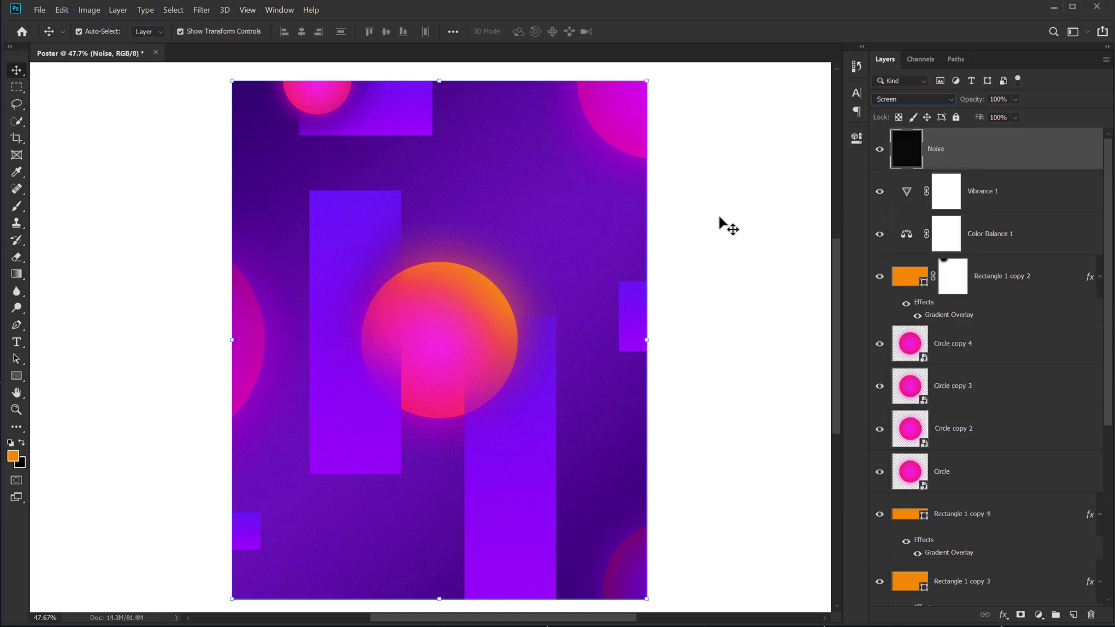
{"action": "left_click", "coordinate": [720, 212]}
{"action": "scroll", "coordinate": [395, 290], "scroll_direction": "up", "scroll_amount": 3}
{"action": "scroll", "coordinate": [429, 290], "scroll_direction": "up", "scroll_amount": 2}
{"action": "scroll", "coordinate": [465, 271], "scroll_direction": "up", "scroll_amount": 2}
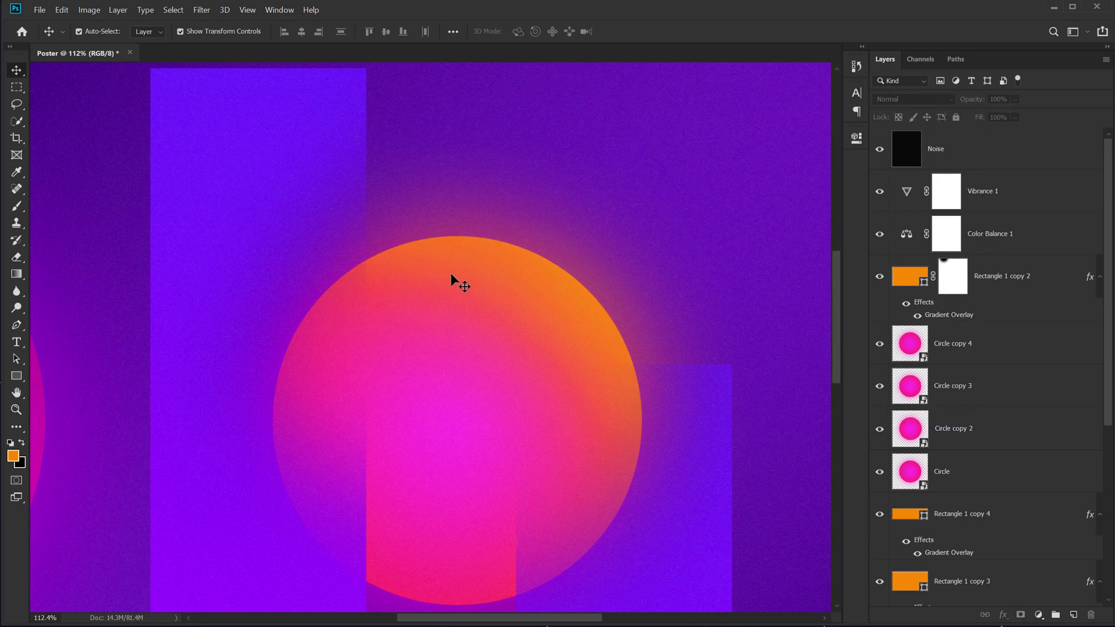
{"action": "scroll", "coordinate": [450, 273], "scroll_direction": "down", "scroll_amount": 5}
{"action": "scroll", "coordinate": [446, 272], "scroll_direction": "up", "scroll_amount": 1}
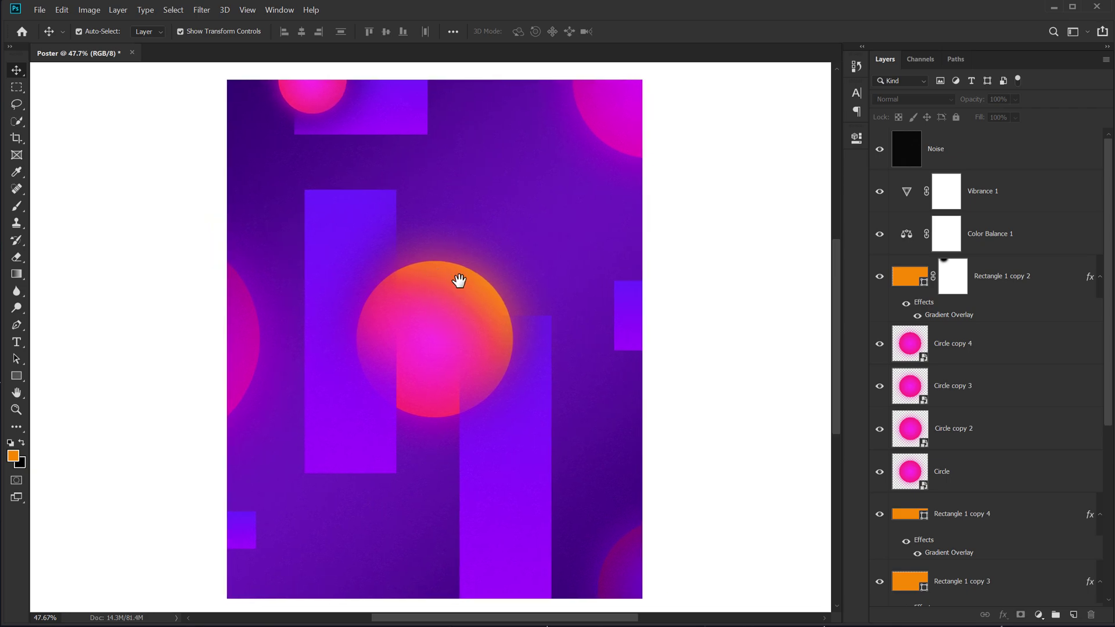
Place a new text block in the poster's upper left with colour #ffffff.
{"action": "left_click", "coordinate": [16, 342]}
{"action": "left_click", "coordinate": [282, 228]}
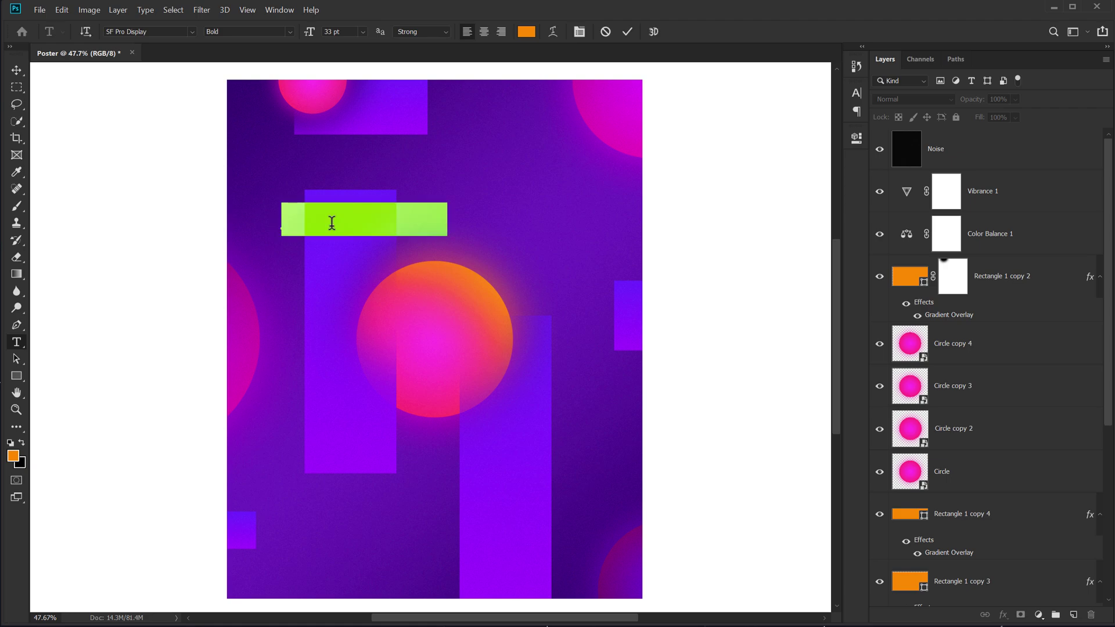
{"action": "left_click", "coordinate": [526, 31]}
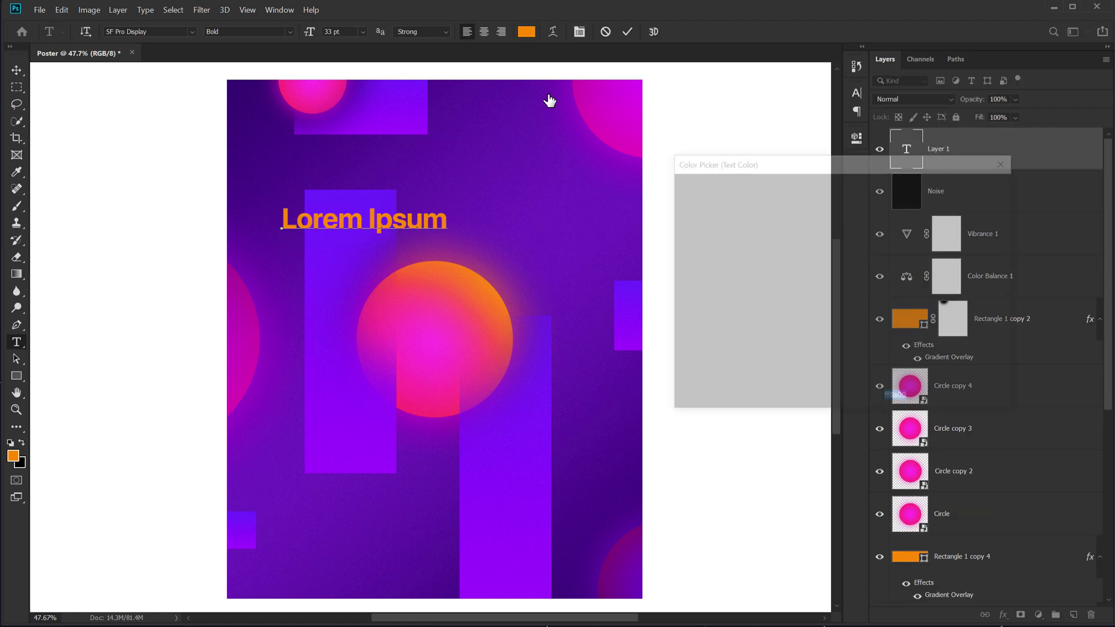
{"action": "type", "text": "ffffff"}
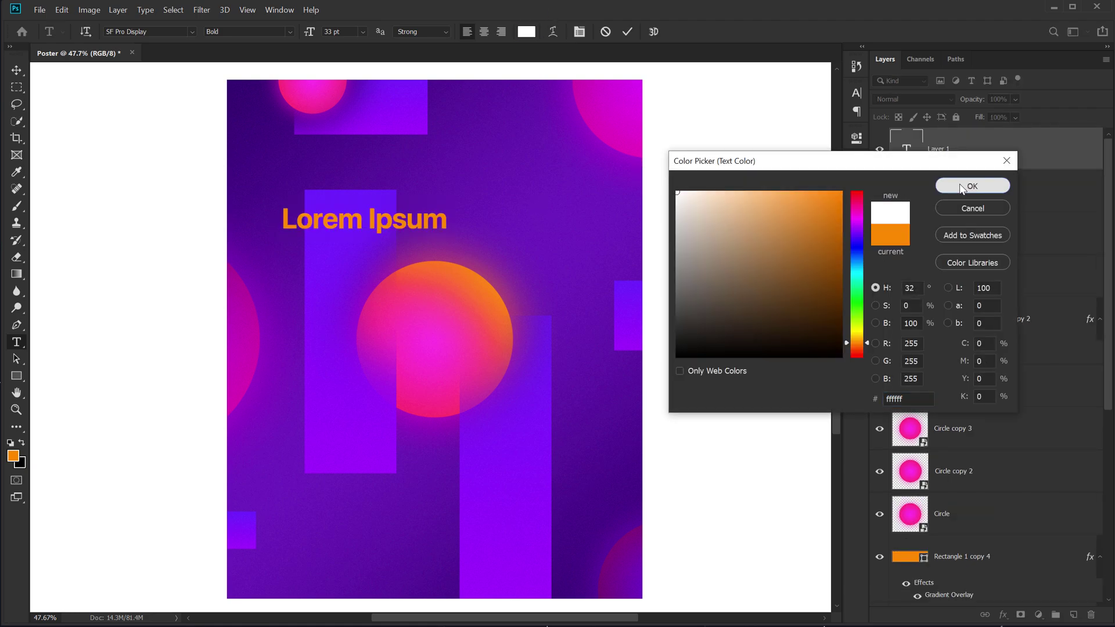
{"action": "left_click", "coordinate": [972, 185]}
{"action": "left_click", "coordinate": [855, 94]}
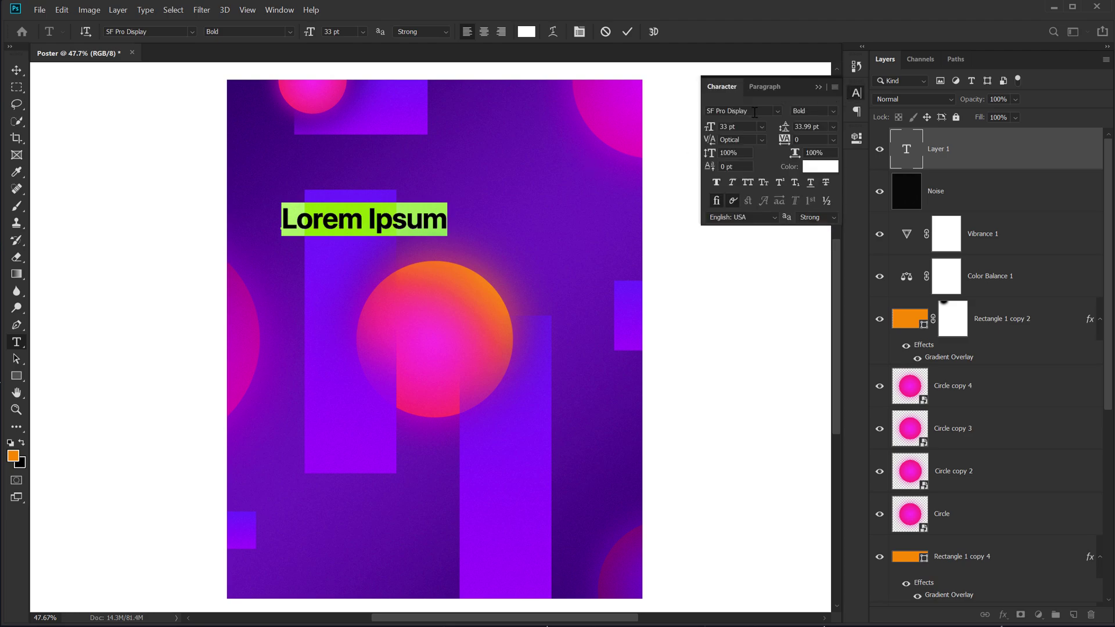
Replace the placeholder with 'Creative Freedom.', enlarge it and move it to the upper left.
{"action": "left_click", "coordinate": [627, 31]}
{"action": "left_click_drag", "start_coordinate": [284, 220], "coordinate": [470, 227]}
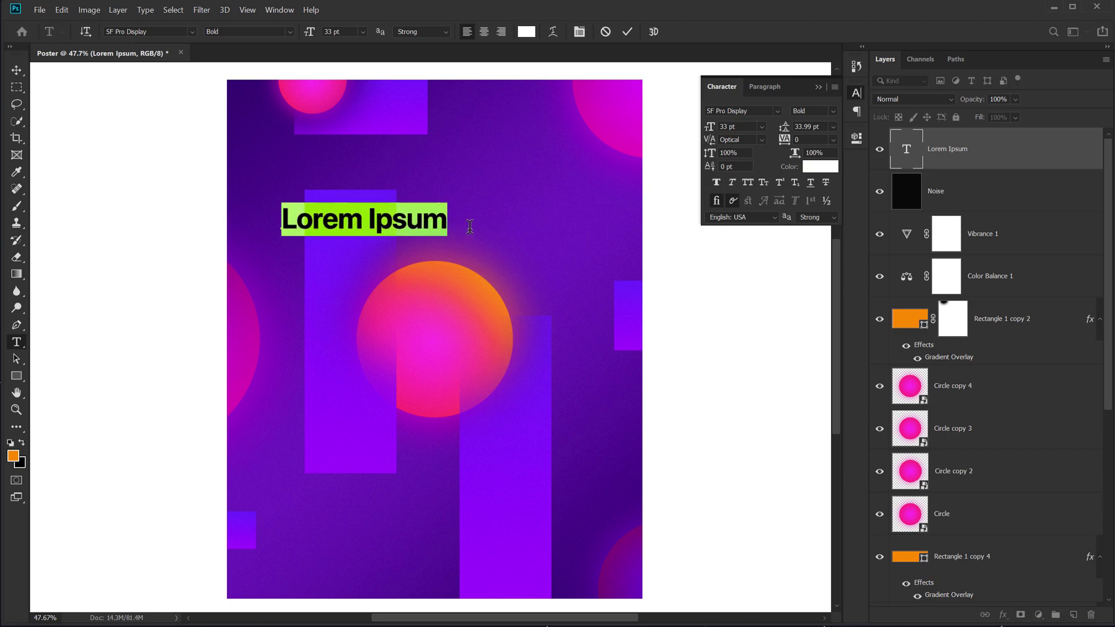
{"action": "type", "text": "Creat"}
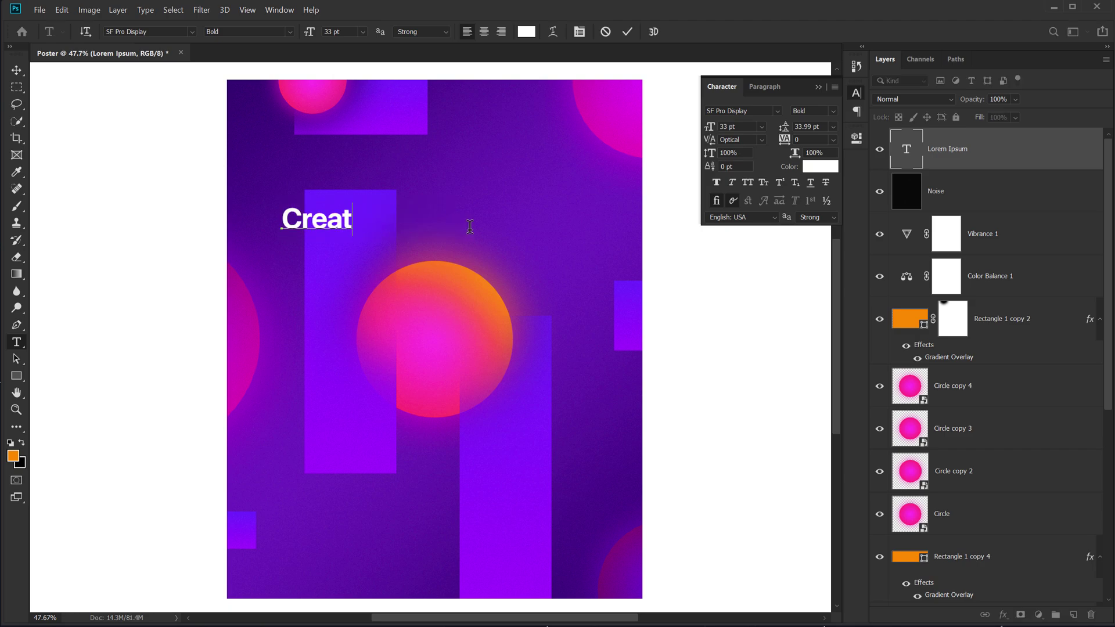
{"action": "type", "text": "ive "}
{"action": "type", "text": "F"}
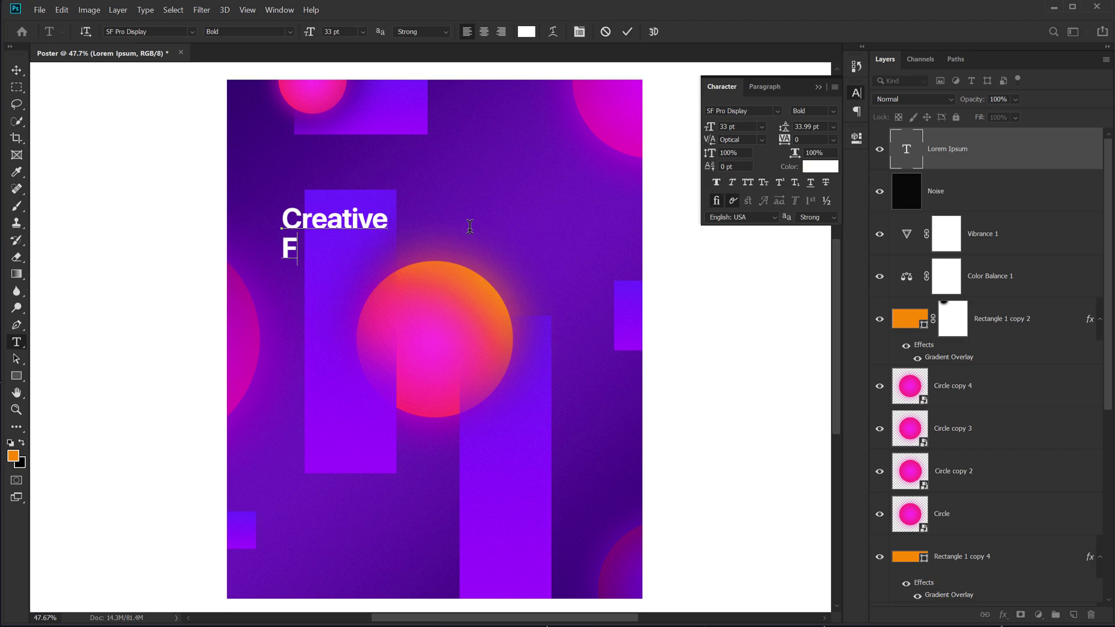
{"action": "type", "text": "reedom."}
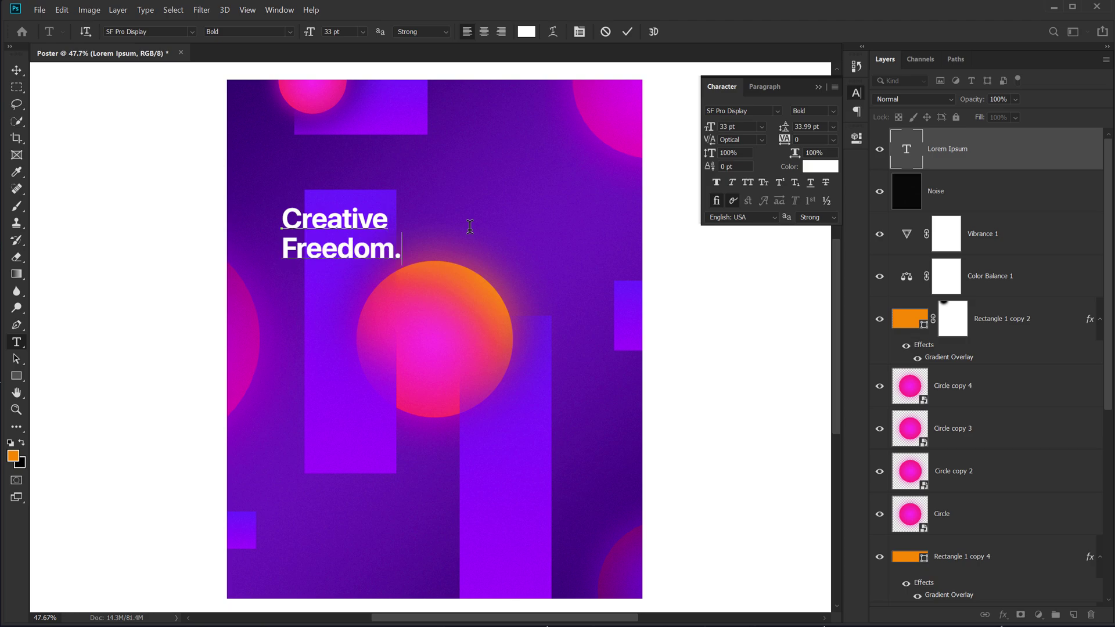
{"action": "left_click_drag", "start_coordinate": [397, 261], "coordinate": [441, 281]}
{"action": "key", "text": "ctrl+Return"}
{"action": "key", "text": "v"}
{"action": "left_click_drag", "start_coordinate": [346, 223], "coordinate": [346, 195]}
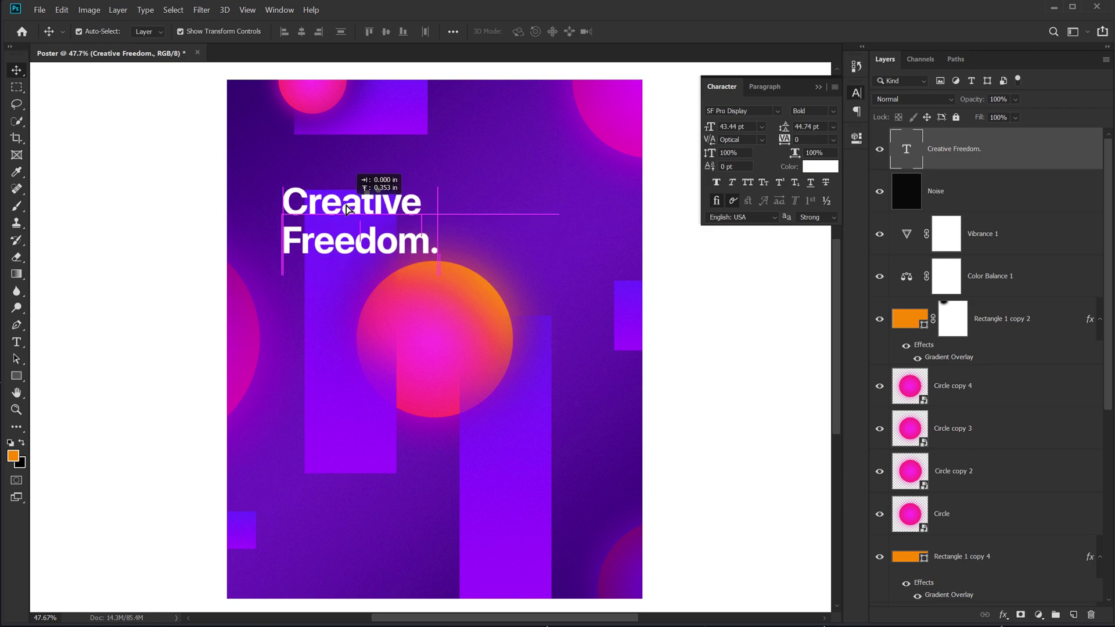
{"action": "left_click", "coordinate": [669, 248]}
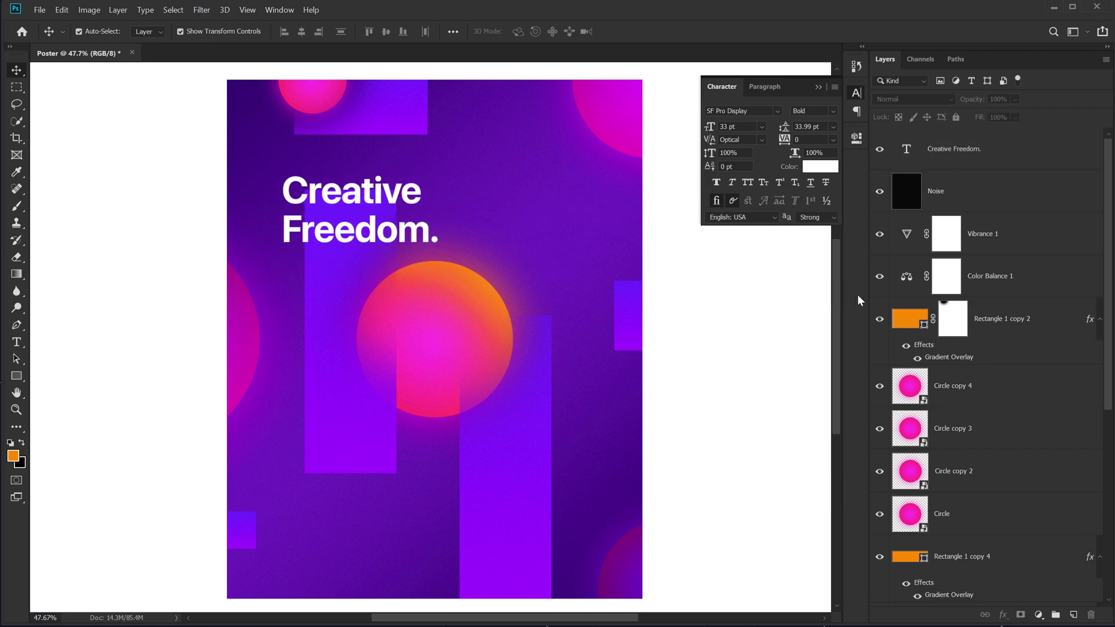
Duplicate the headline near the bottom and retype it as two-line 'Abstract Design.'.
{"action": "left_click_drag", "start_coordinate": [332, 248], "coordinate": [319, 515]}
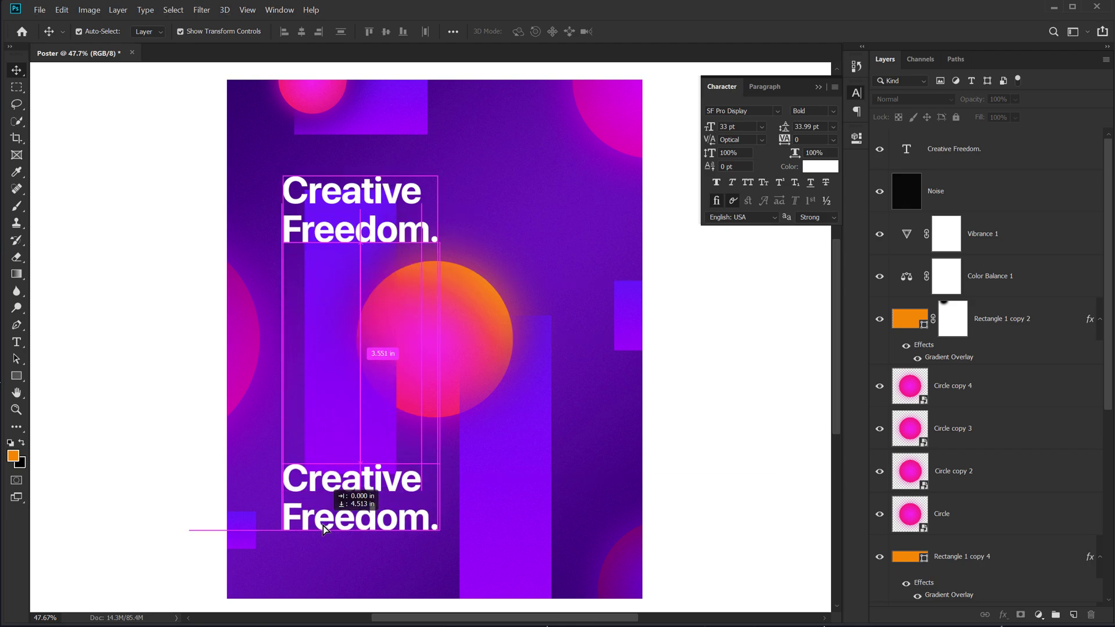
{"action": "double_click", "coordinate": [310, 502]}
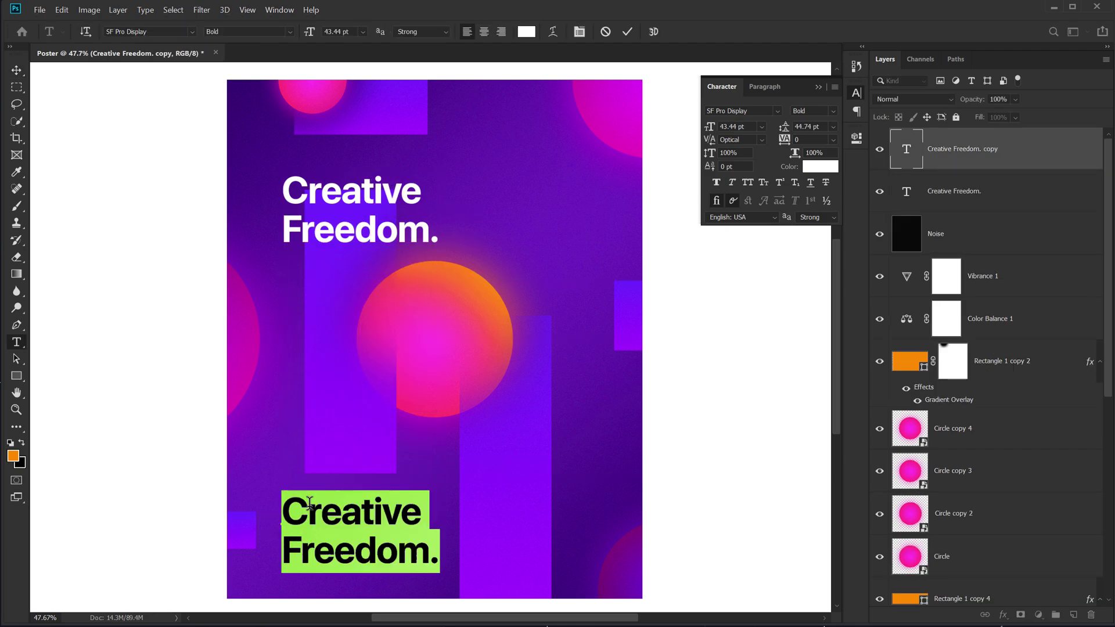
{"action": "type", "text": "Abstra"}
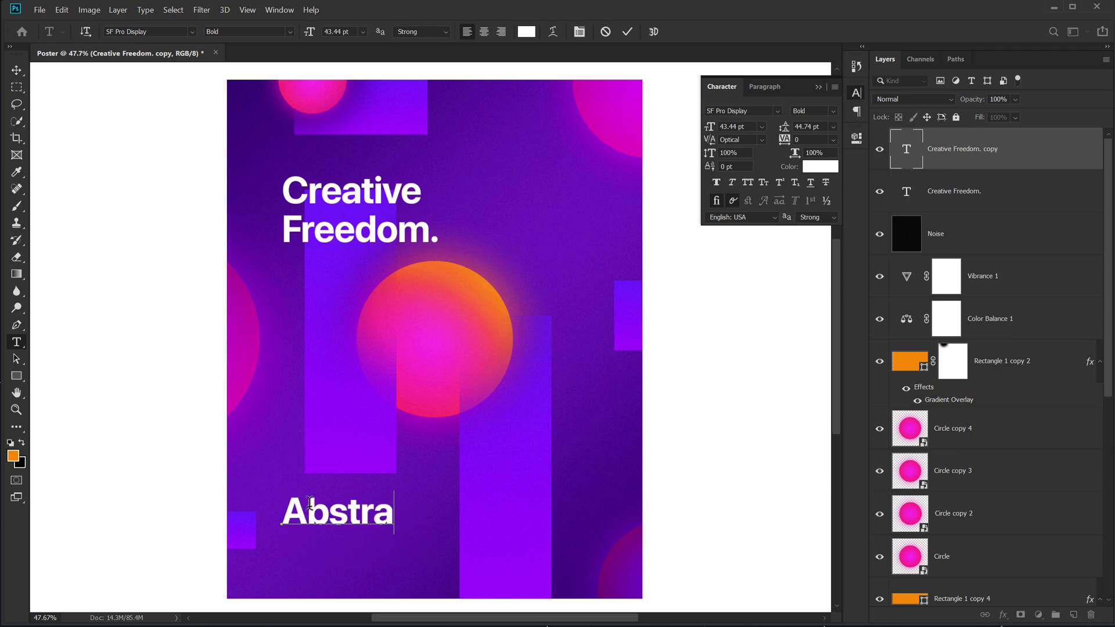
{"action": "type", "text": "ct"}
{"action": "key", "text": "Return"}
{"action": "type", "text": "Design"}
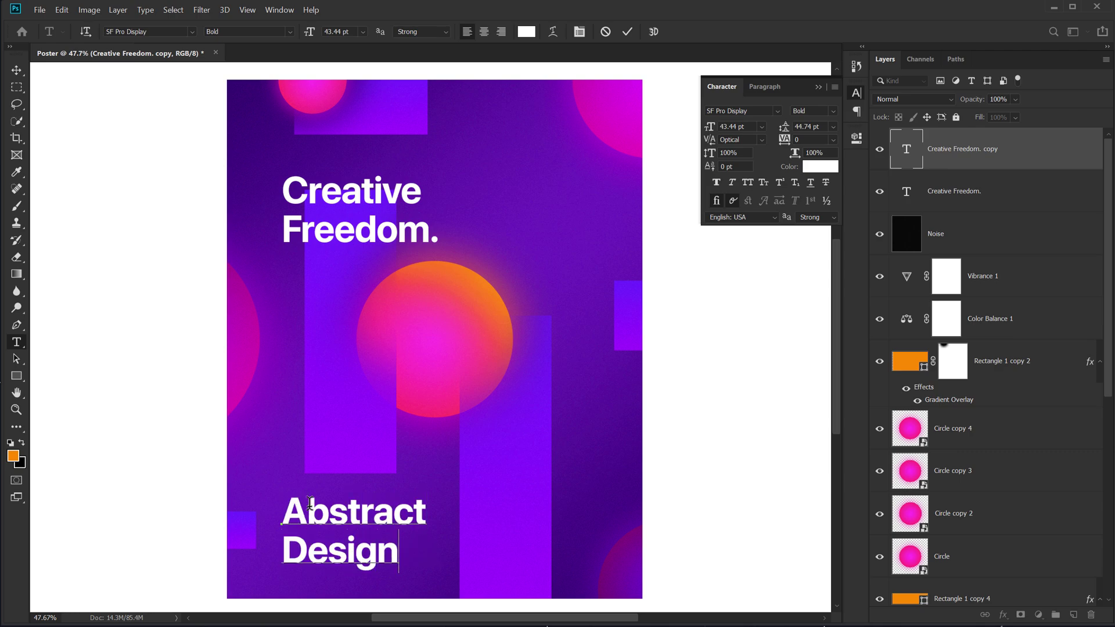
{"action": "type", "text": "."}
{"action": "left_click", "coordinate": [17, 70]}
Shrink the caption to about half size, adjust line spacing, set 16 pt and nudge it.
{"action": "left_click_drag", "start_coordinate": [427, 533], "coordinate": [347, 542]}
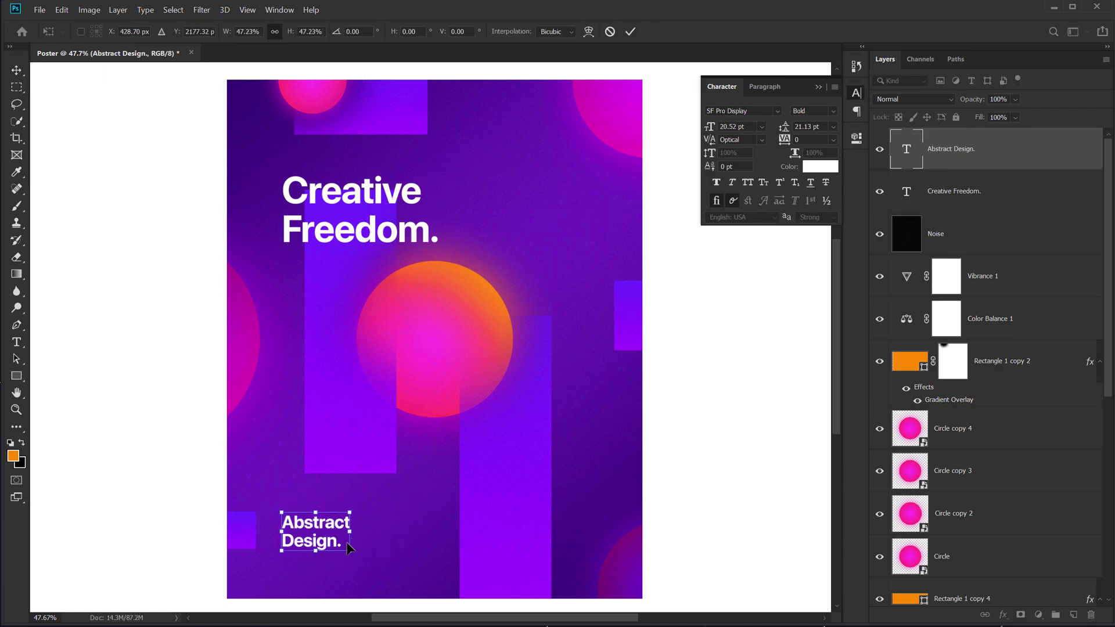
{"action": "key", "text": "Return"}
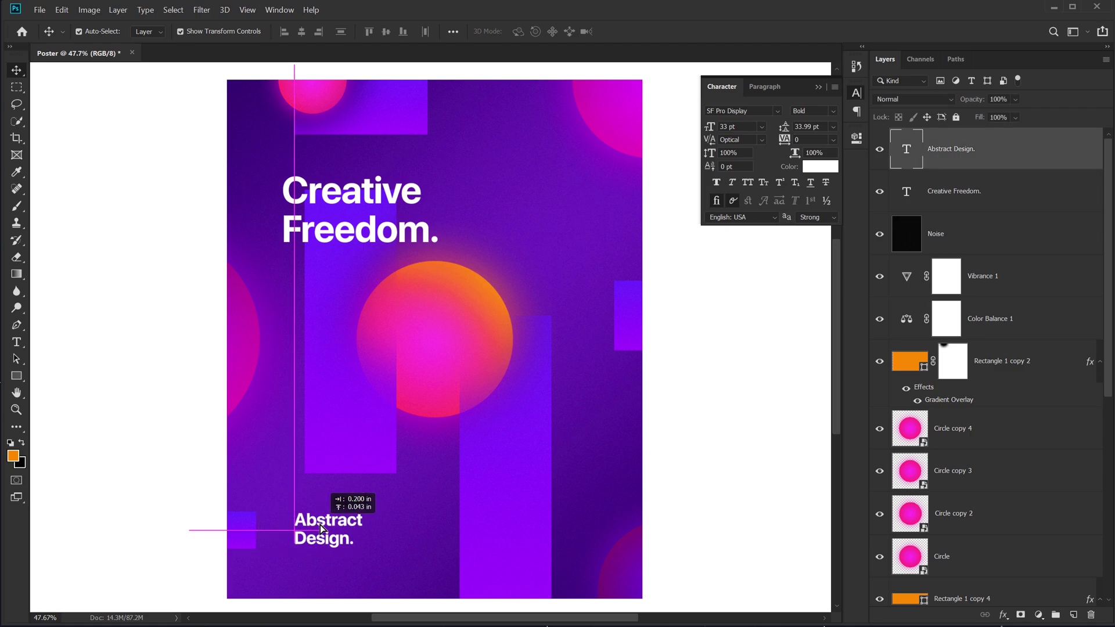
{"action": "left_click_drag", "start_coordinate": [307, 533], "coordinate": [329, 528]}
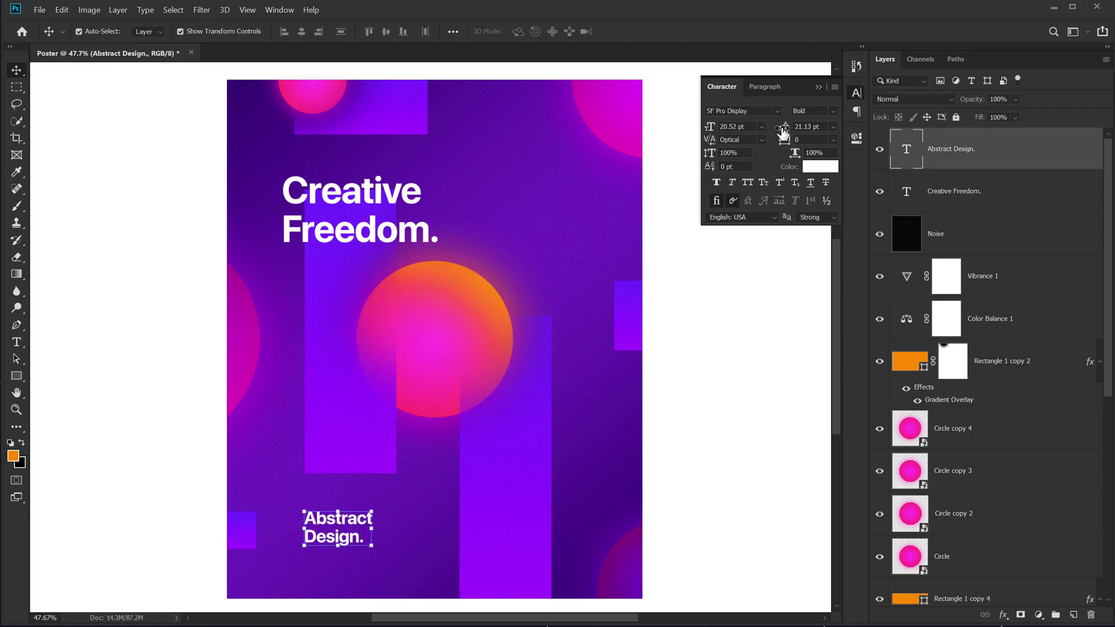
{"action": "left_click_drag", "start_coordinate": [782, 129], "coordinate": [755, 129]}
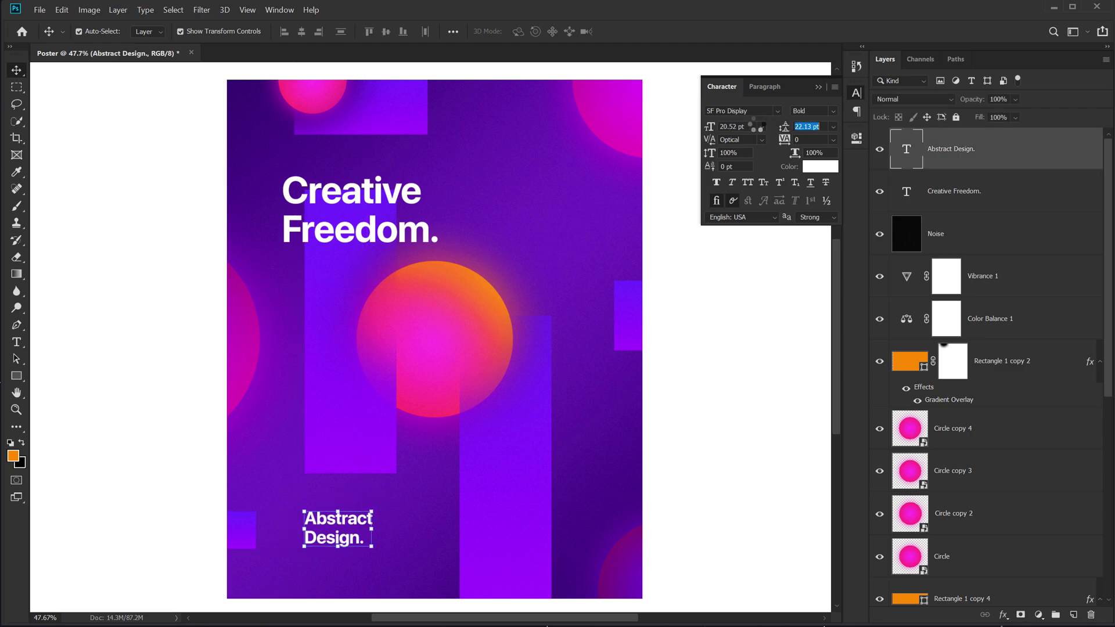
{"action": "type", "text": "16"}
{"action": "key", "text": "Return"}
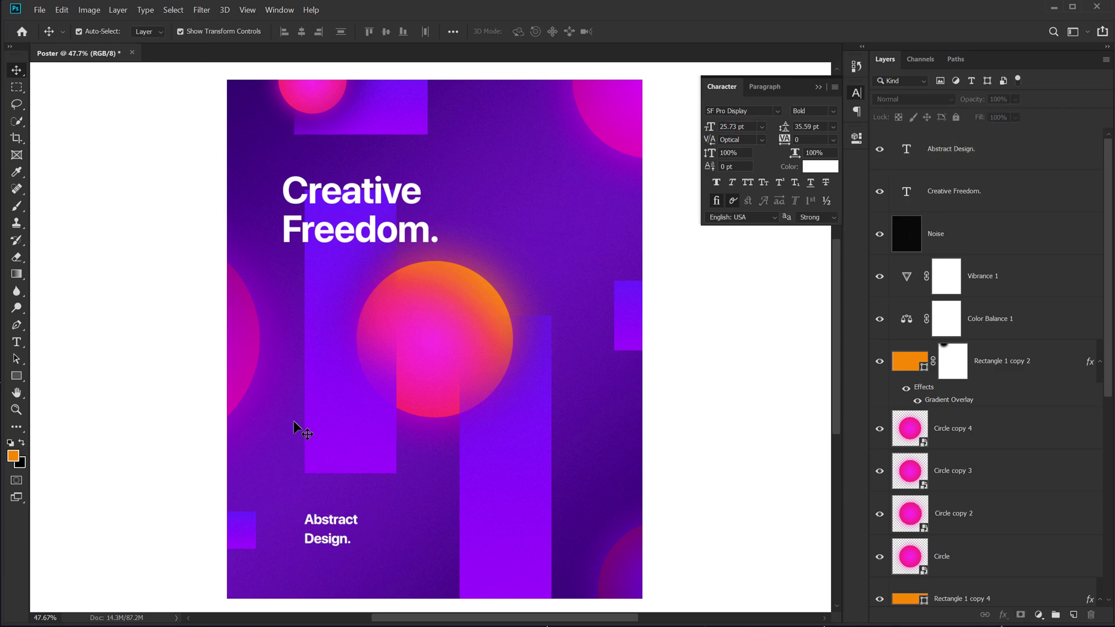
{"action": "left_click_drag", "start_coordinate": [322, 523], "coordinate": [326, 523]}
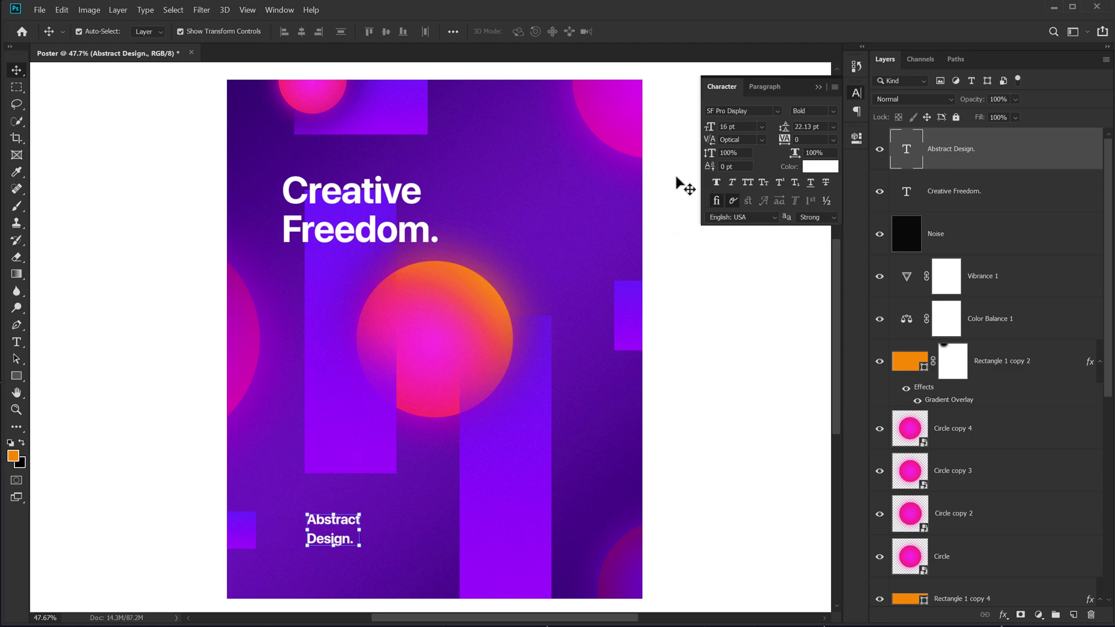
Change the 'Abstract Design.' caption's font size to 18 pt.
{"action": "double_click", "coordinate": [739, 130]}
{"action": "type", "text": "18"}
{"action": "key", "text": "Return"}
{"action": "left_click", "coordinate": [736, 309]}
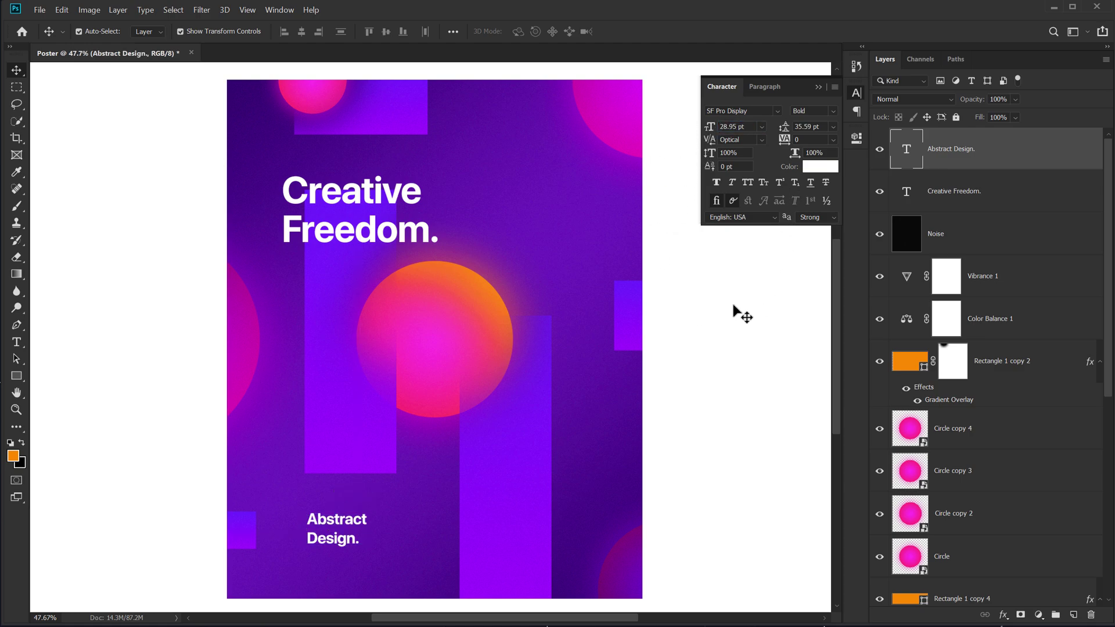
{"action": "scroll", "coordinate": [387, 302], "scroll_direction": "down", "scroll_amount": 2}
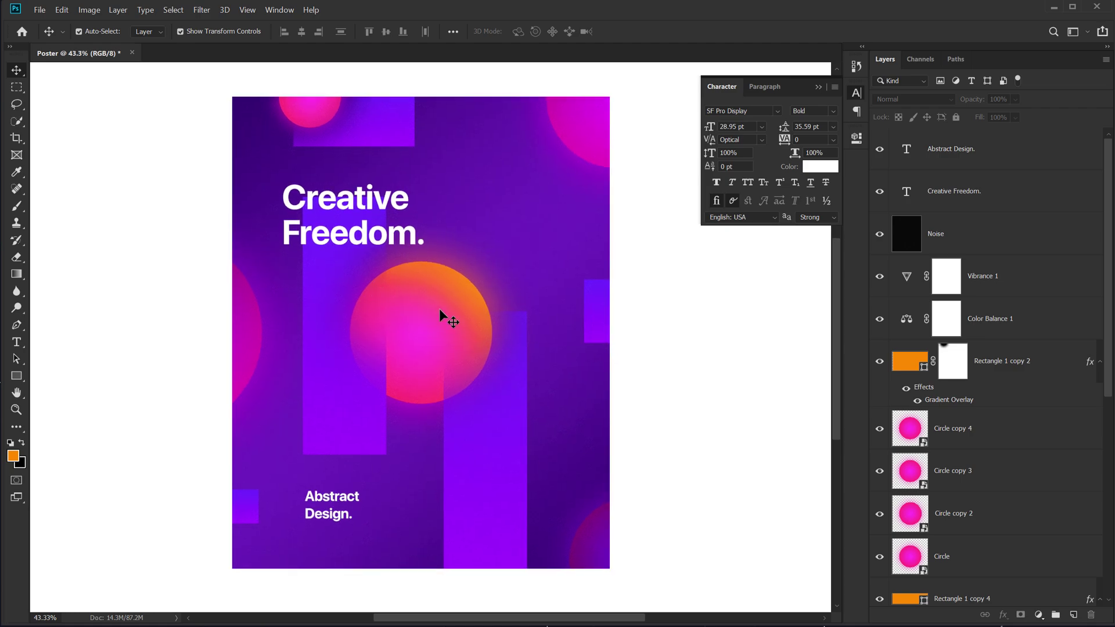